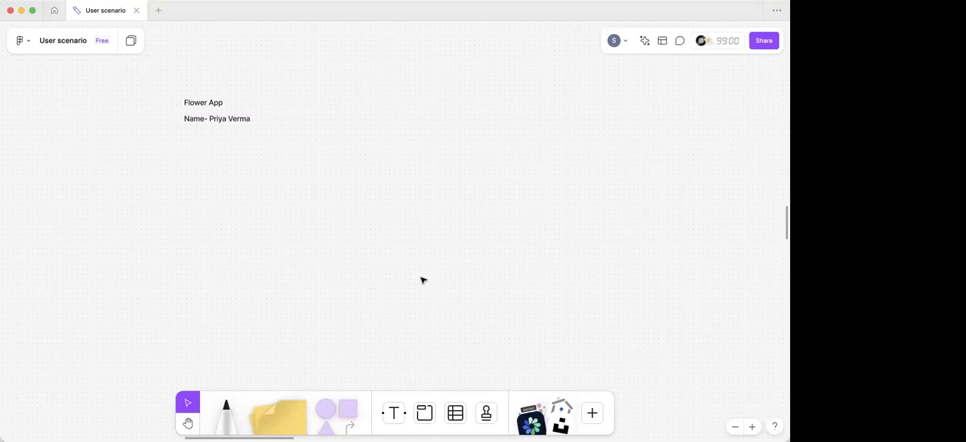
# - Complete the Scenario/Goal line below the persona's name, stating that she wants to buy flowers for her mums birthday
pyautogui.hscroll(-3, 362, 262)
pyautogui.scroll(2, 362, 262)
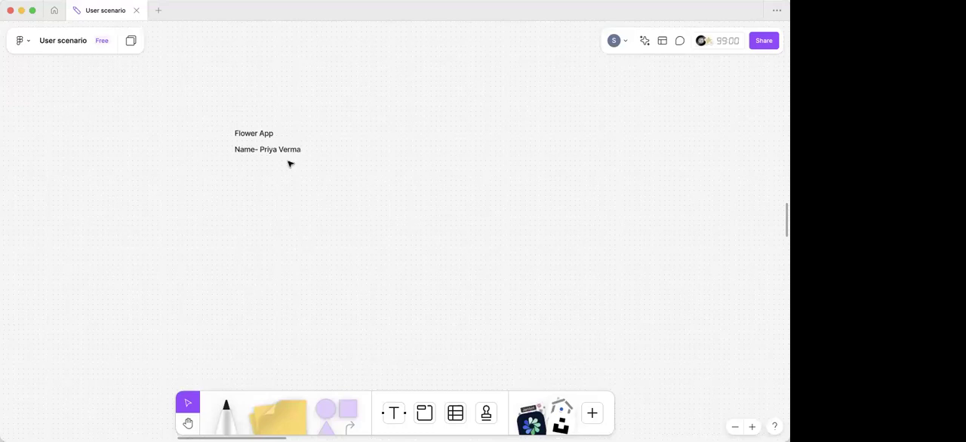
pyautogui.scroll(2, 293, 178)
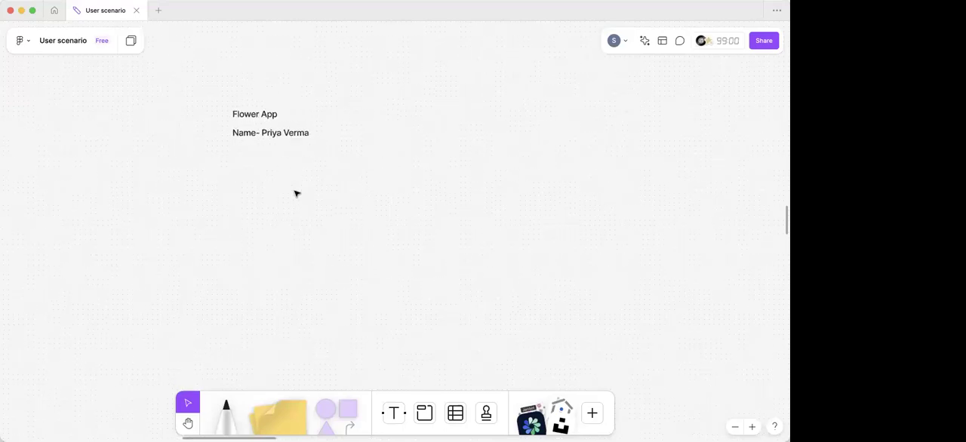
pyautogui.scroll(2, 295, 193)
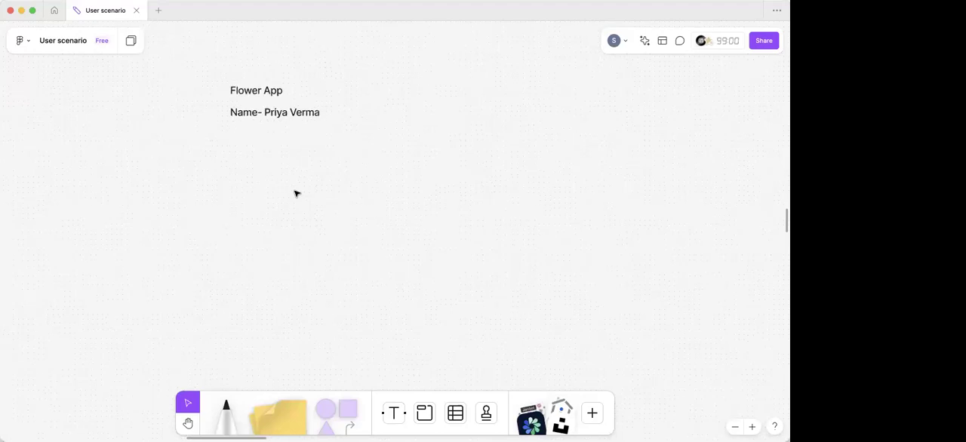
pyautogui.scroll(2, 295, 193)
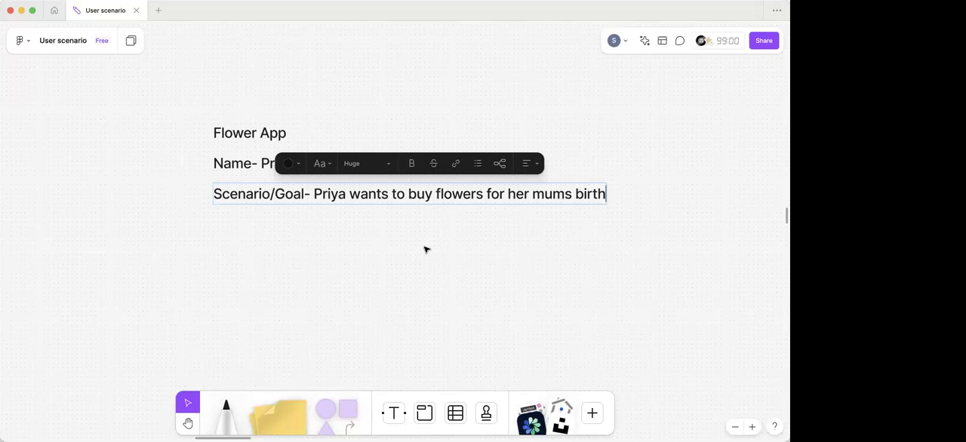
pyautogui.write('day')
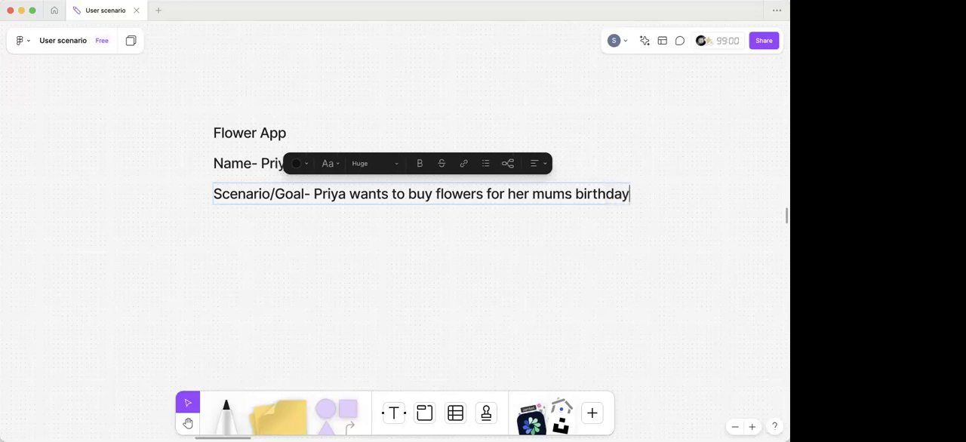
pyautogui.click(341, 278)
pyautogui.hscroll(1, 341, 277)
pyautogui.hscroll(3, 341, 278)
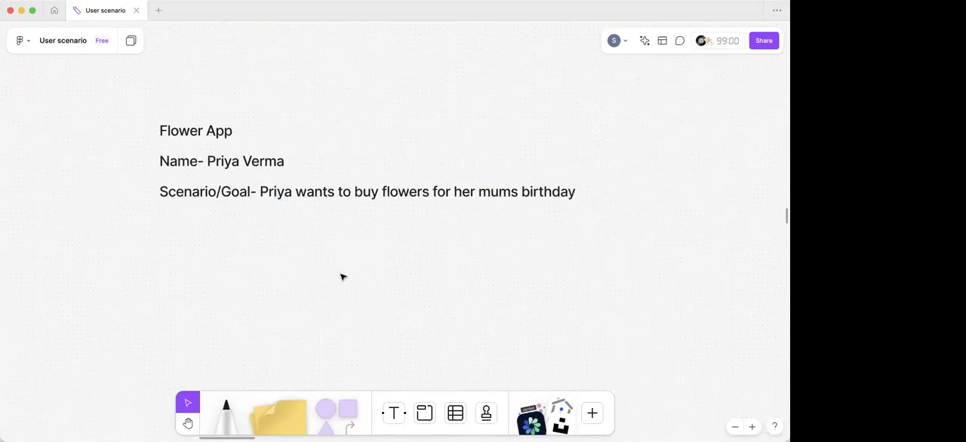
pyautogui.scroll(1, 343, 277)
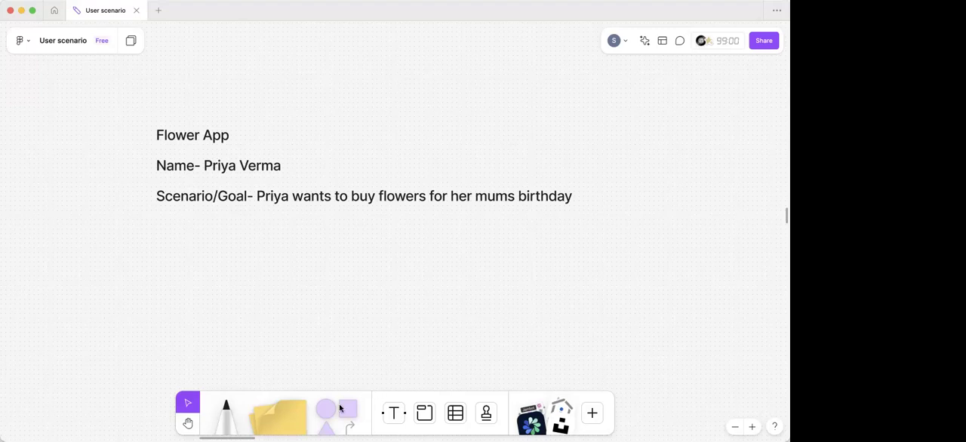
# - Draw a small rectangle below the start of the Scenario/Goal line and label it "Questions"
pyautogui.moveTo(249, 302); pyautogui.dragTo(198, 241)
pyautogui.click(188, 249)
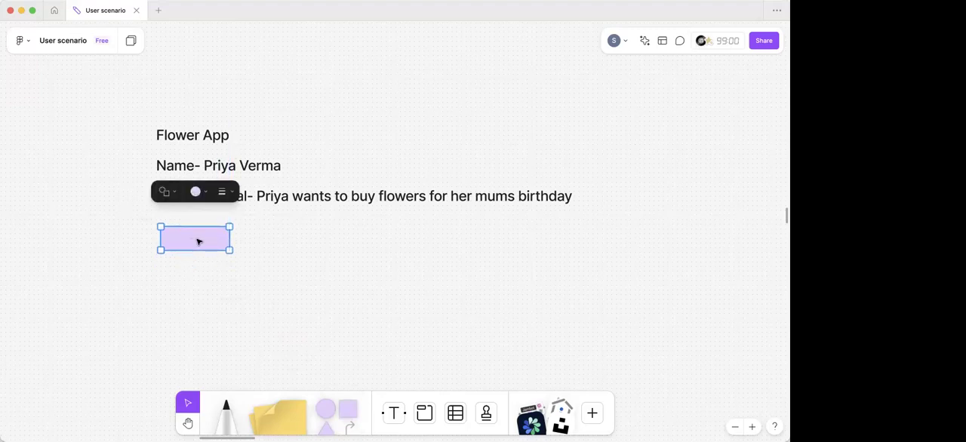
pyautogui.doubleClick(197, 241)
pyautogui.write('Guestions')
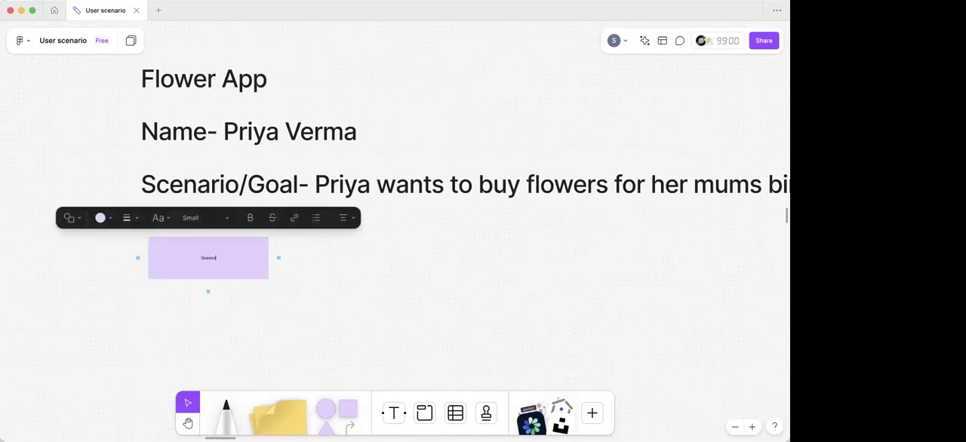
# - Set the Questions box's text size to Large and its fill colour to blue
pyautogui.click(214, 218)
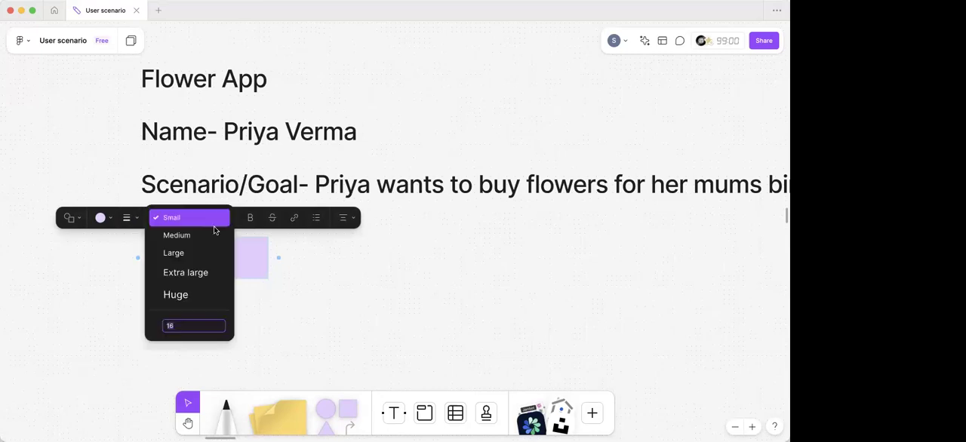
pyautogui.click(214, 244)
pyautogui.click(303, 350)
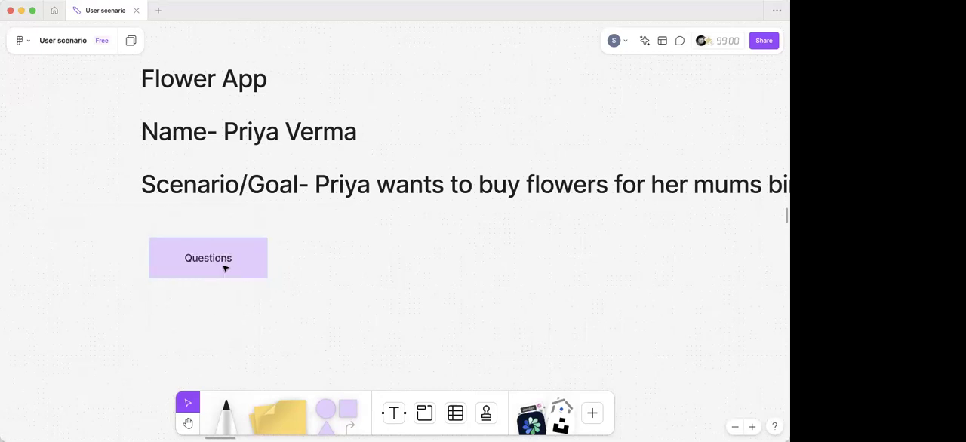
pyautogui.click(227, 267)
pyautogui.click(110, 208)
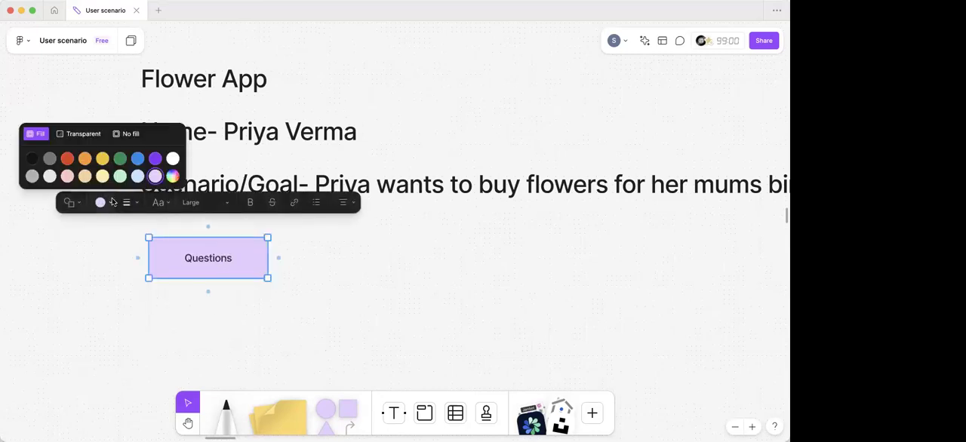
pyautogui.click(136, 165)
pyautogui.click(223, 279)
pyautogui.click(224, 277)
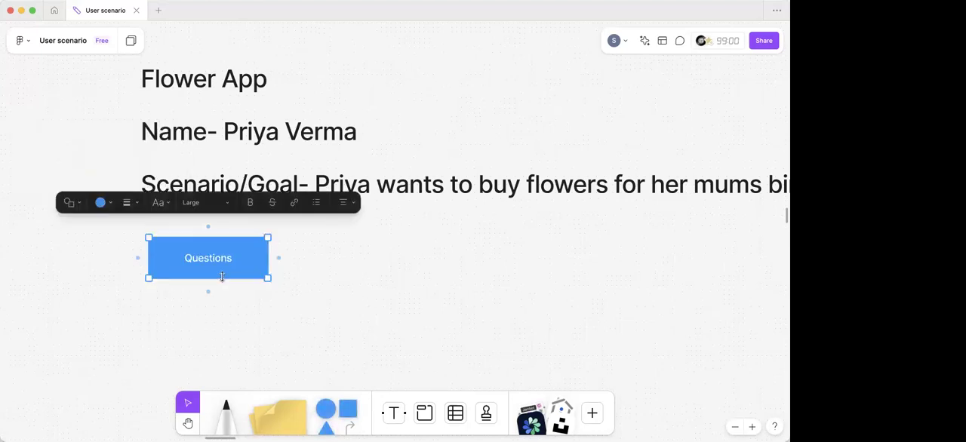
# - Duplicate the Questions box to its right, relabel the copy "Ideas" and fill it light yellow
pyautogui.moveTo(191, 268); pyautogui.dragTo(337, 266)
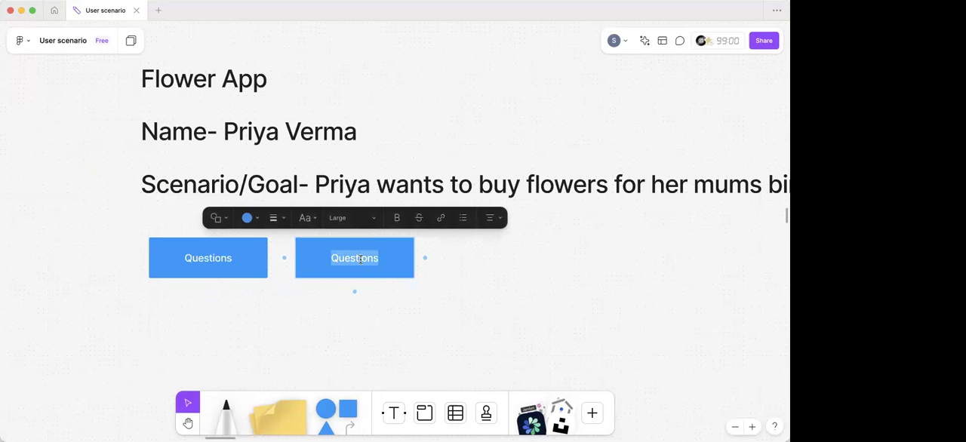
pyautogui.press('BackSpace')
pyautogui.write('Ideas')
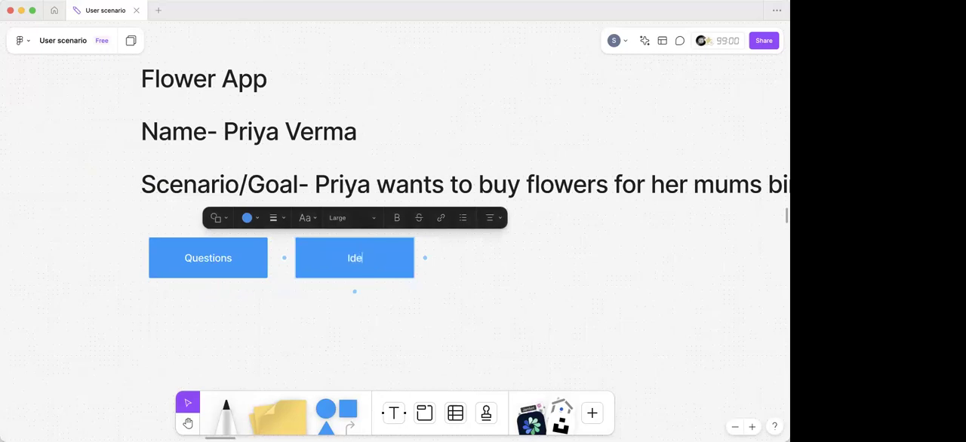
pyautogui.click(258, 220)
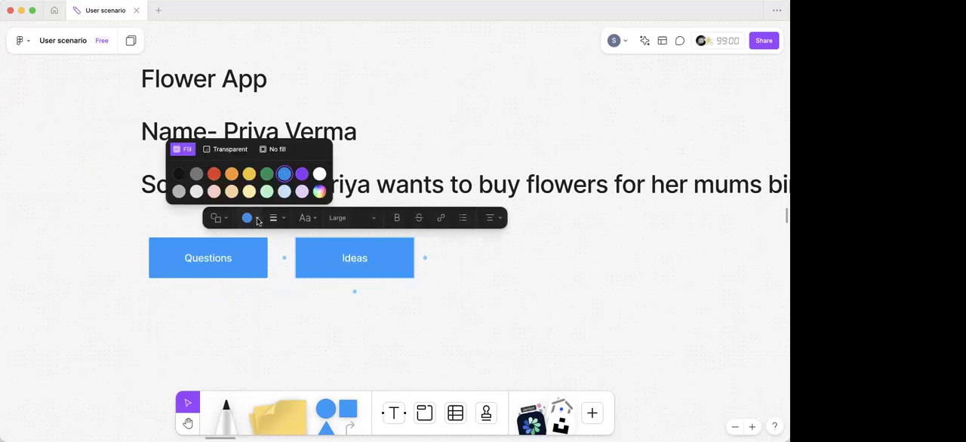
pyautogui.click(252, 194)
pyautogui.click(478, 319)
# - Duplicate the Ideas box to its right, relabel the copy "comments" and fill it green
pyautogui.click(375, 265)
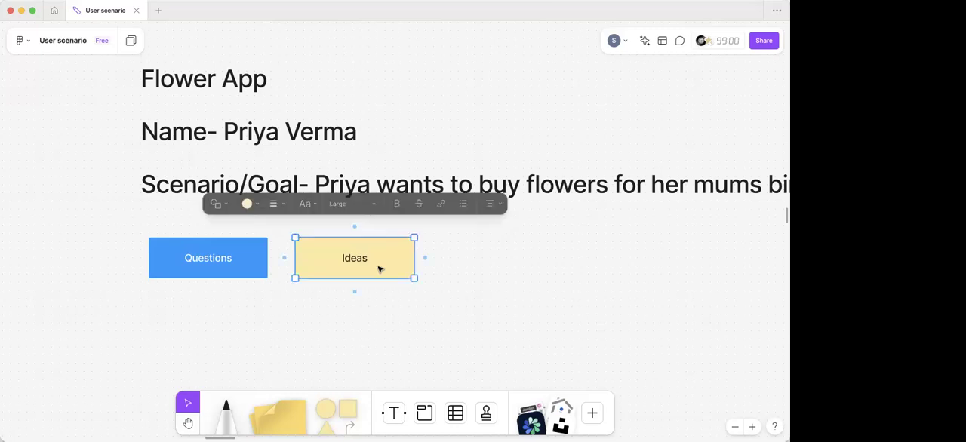
pyautogui.moveTo(341, 259); pyautogui.dragTo(497, 258)
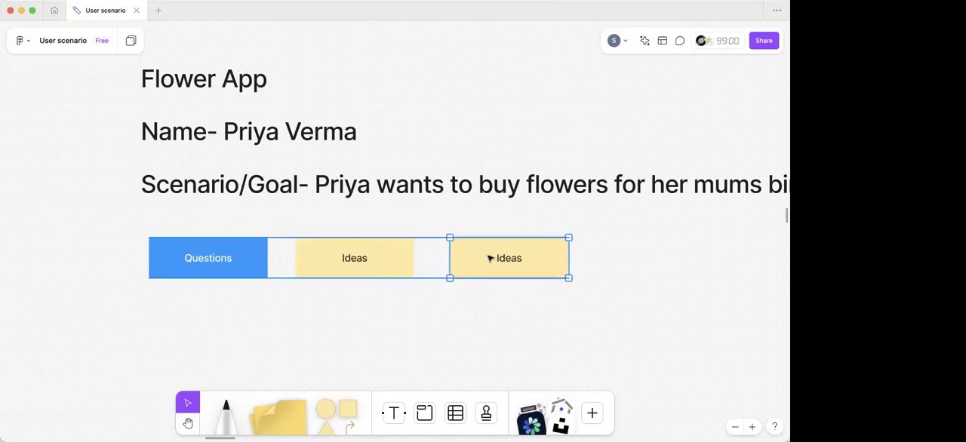
pyautogui.doubleClick(506, 258)
pyautogui.write('comm')
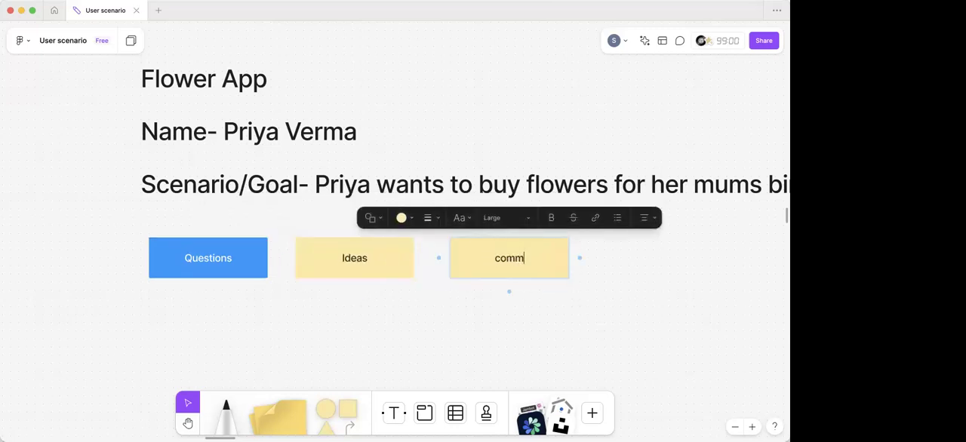
pyautogui.write('ents')
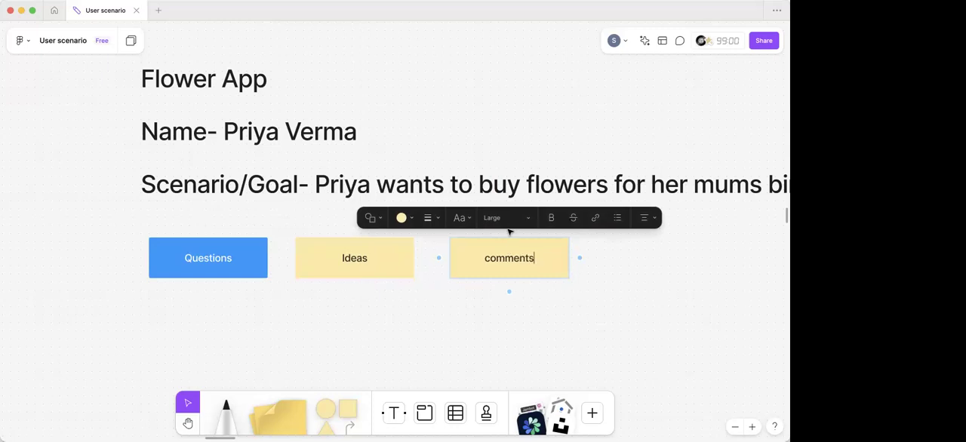
pyautogui.click(413, 218)
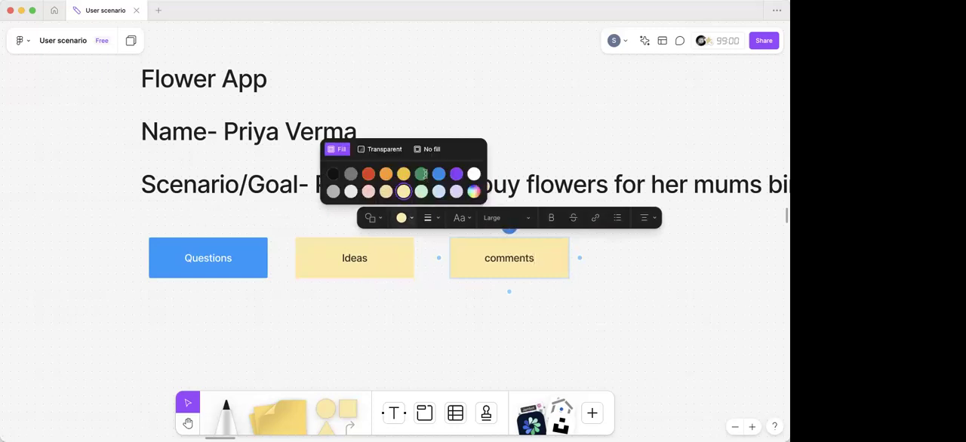
pyautogui.click(427, 172)
pyautogui.click(427, 310)
# - Duplicate the Questions box directly below the original and fill the copy purple
pyautogui.scroll(-2, 427, 311)
pyautogui.scroll(-2, 427, 311)
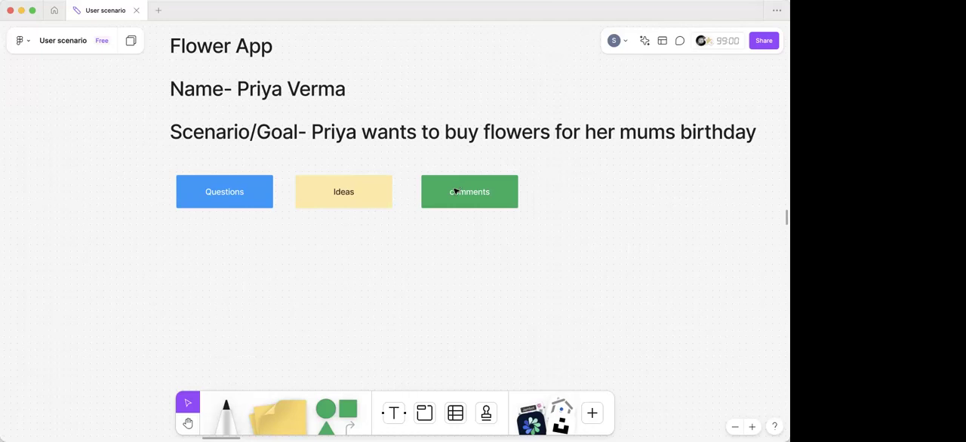
pyautogui.scroll(-3, 455, 191)
pyautogui.click(280, 119)
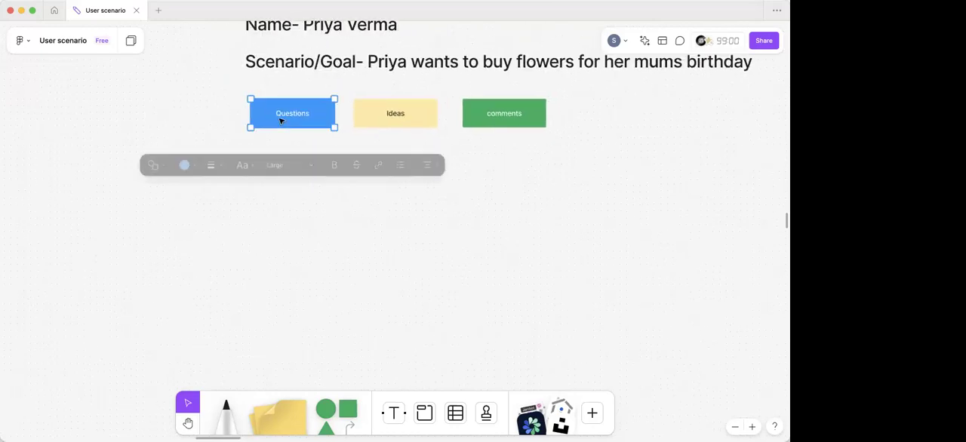
pyautogui.moveTo(289, 114); pyautogui.dragTo(289, 182)
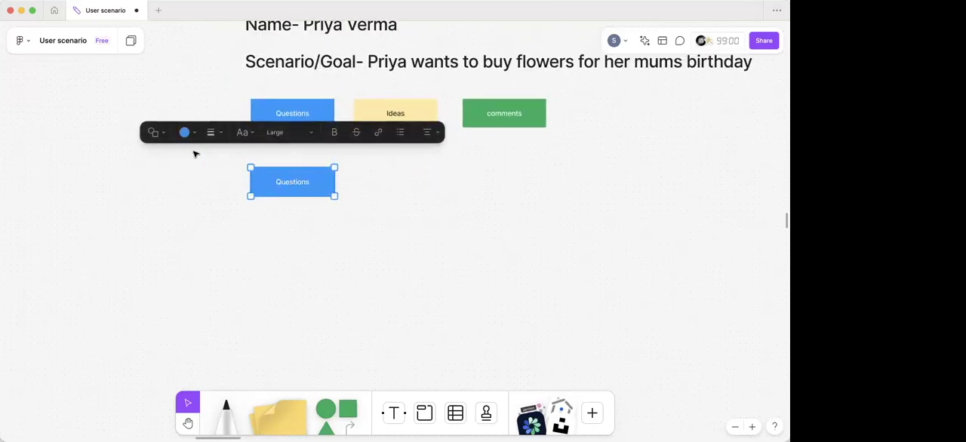
pyautogui.click(190, 133)
pyautogui.click(237, 90)
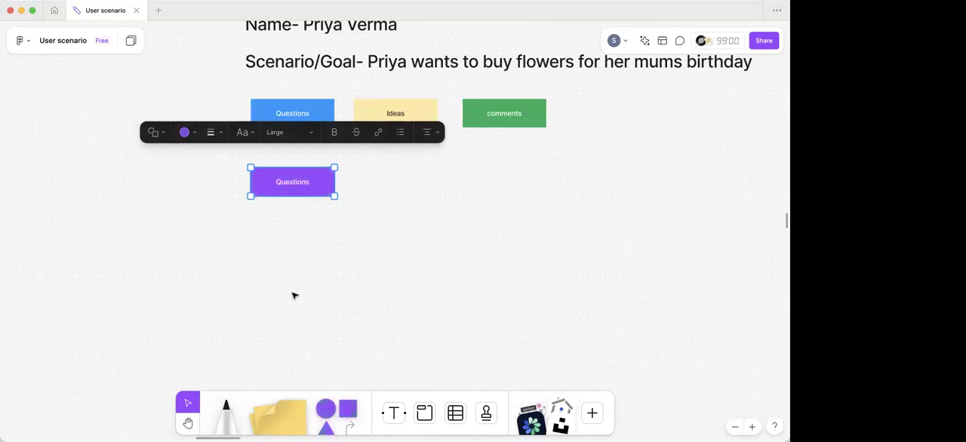
# - Replace the purple box's text with the persona's first name followed by "open the flwer app"
pyautogui.doubleClick(297, 182)
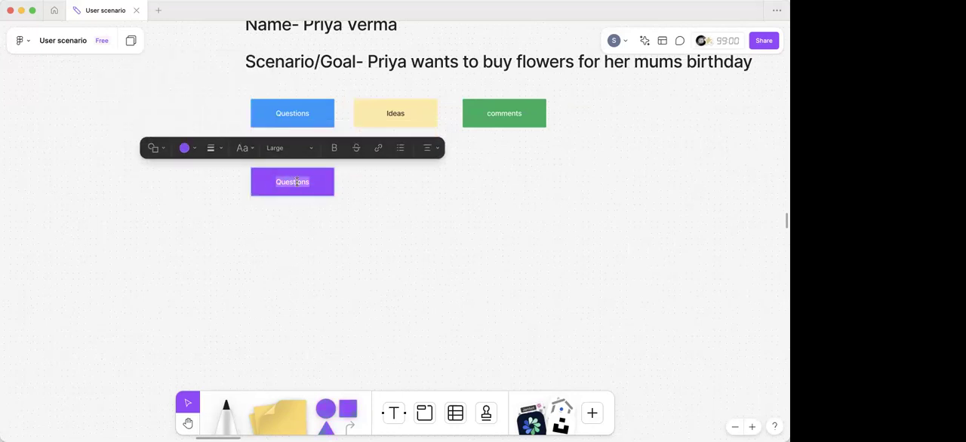
pyautogui.write('Priy')
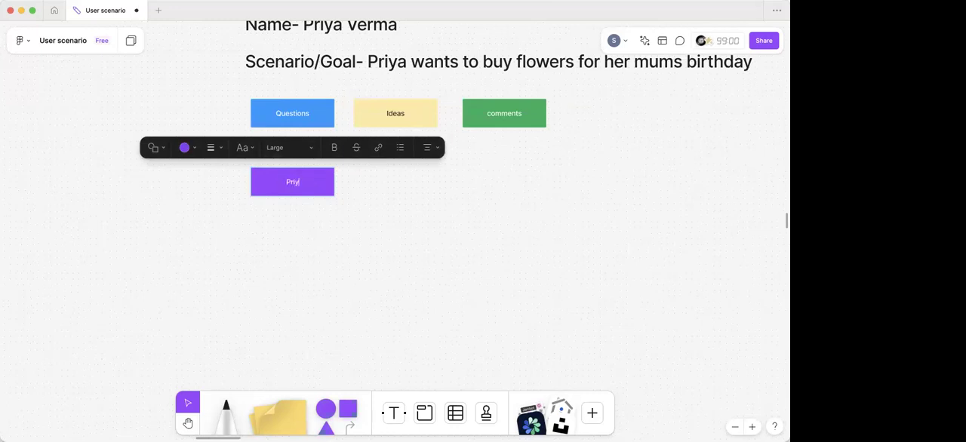
pyautogui.write('s open the flwer app')
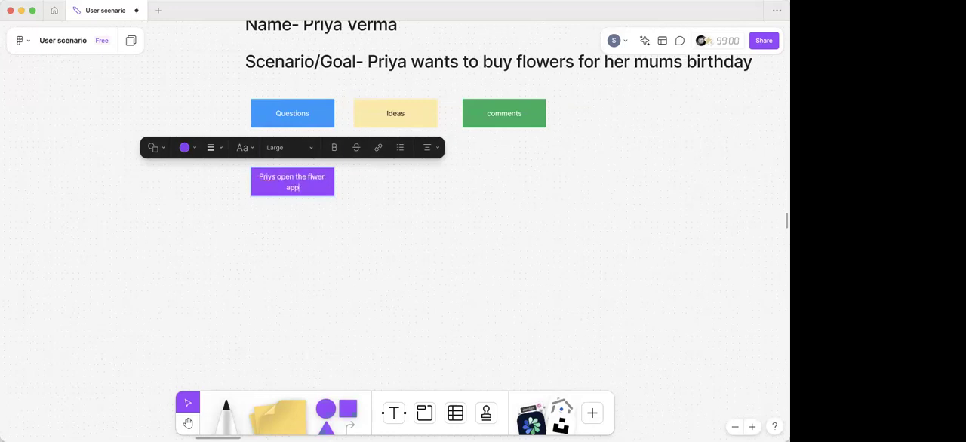
pyautogui.press('Escape')
# - Place a second purple box beside the first, reading the persona's first name followed by "selects the flower option in the menu"
pyautogui.moveTo(327, 190)
pyautogui.mouseDown()
pyautogui.moveTo(200, 188)
pyautogui.moveTo(317, 189)
pyautogui.mouseUp()
pyautogui.doubleClick(313, 187)
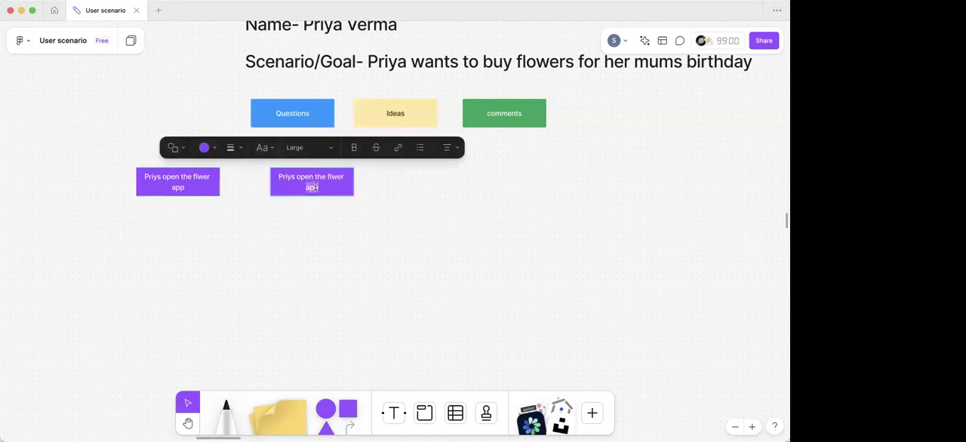
pyautogui.press('BackSpace')
pyautogui.press('super+a')
pyautogui.press('BackSpace')
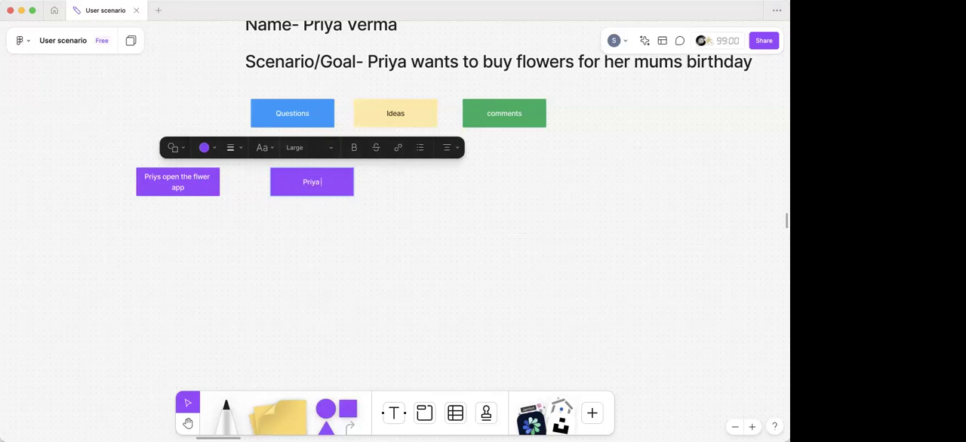
pyautogui.write('Priya selects the flower option ')
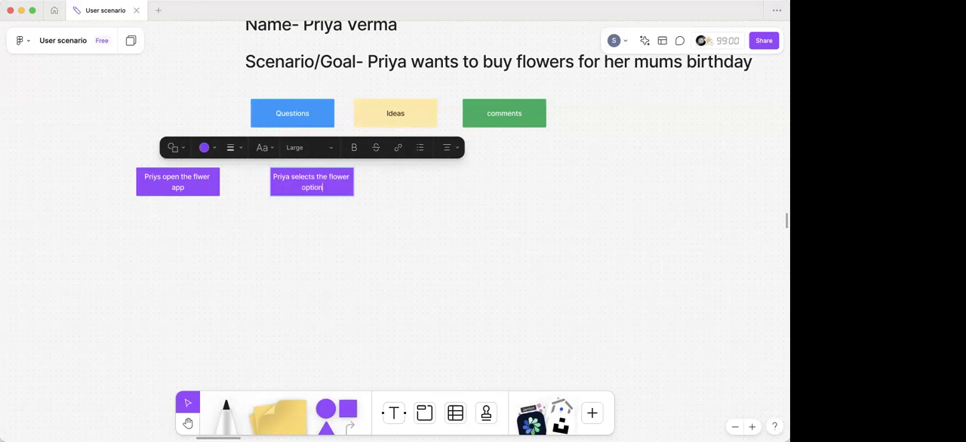
pyautogui.write('in the menu')
pyautogui.click(391, 234)
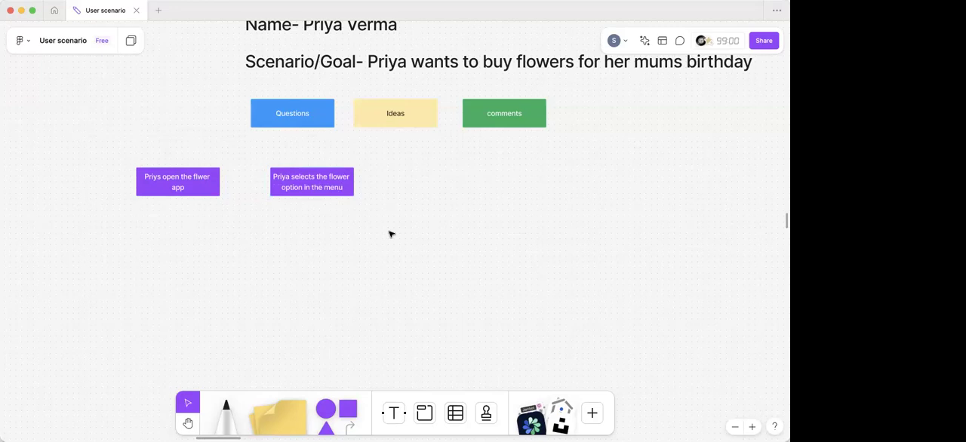
# - Duplicate the second purple box to its right and clear the copy's text
pyautogui.click(336, 184)
pyautogui.moveTo(347, 185); pyautogui.dragTo(445, 182)
pyautogui.doubleClick(444, 179)
pyautogui.press('super+a')
pyautogui.press('BackSpace')
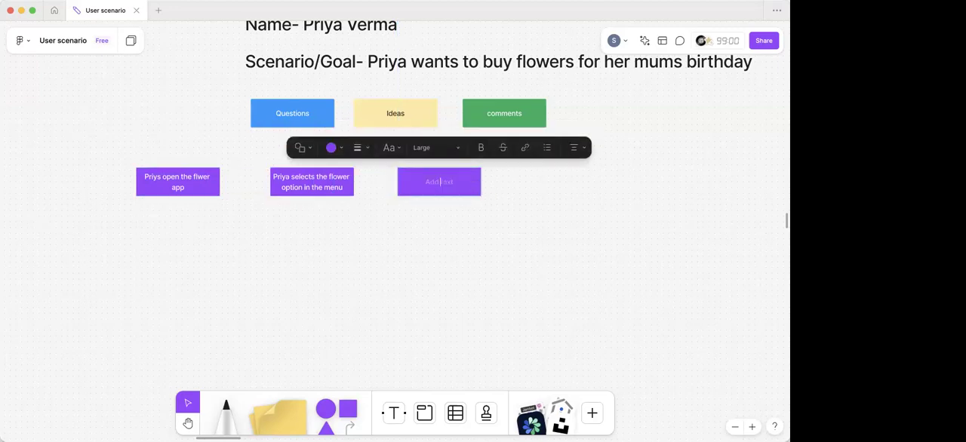
# - Label the empty third purple box "She applies filter to select a particular flow"
pyautogui.write('She applies filter to select a pa')
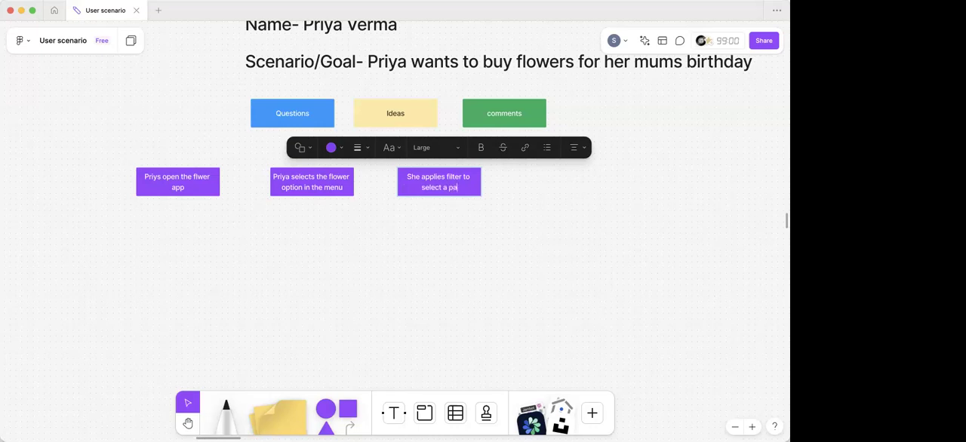
pyautogui.write('rtiul')
pyautogui.press('BackSpace')
pyautogui.press('BackSpace')
pyautogui.write('cular')
pyautogui.write(' flo')
pyautogui.write('w')
pyautogui.click(468, 217)
pyautogui.hscroll(3, 453, 216)
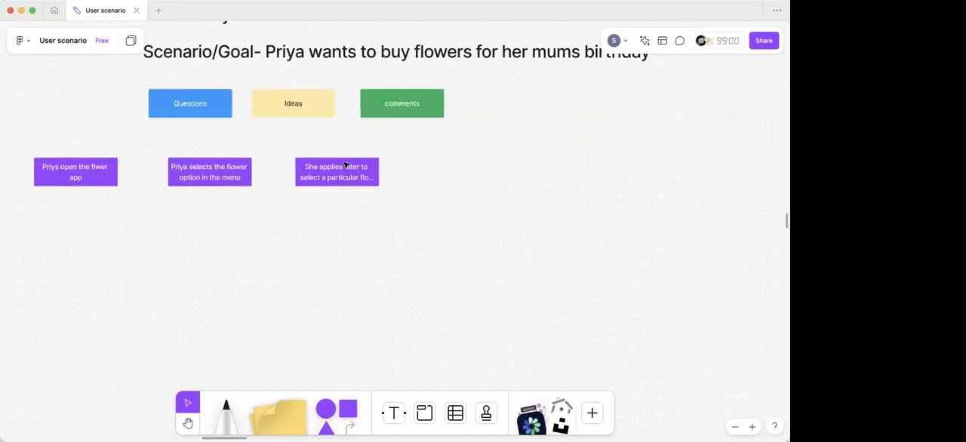
# - Widen the third purple box to fit its text and place a duplicate with cleared text to its right
pyautogui.click(345, 166)
pyautogui.moveTo(383, 166); pyautogui.dragTo(505, 183)
pyautogui.doubleClick(505, 180)
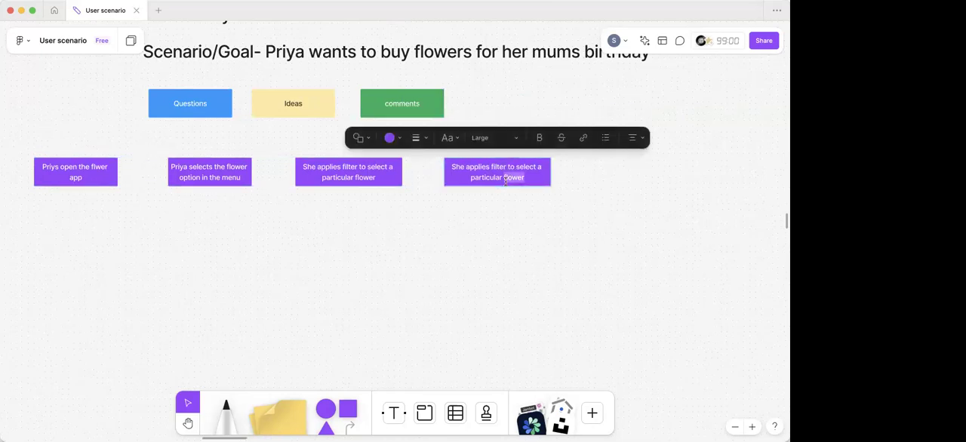
pyautogui.press('super+a')
pyautogui.press('BackSpace')
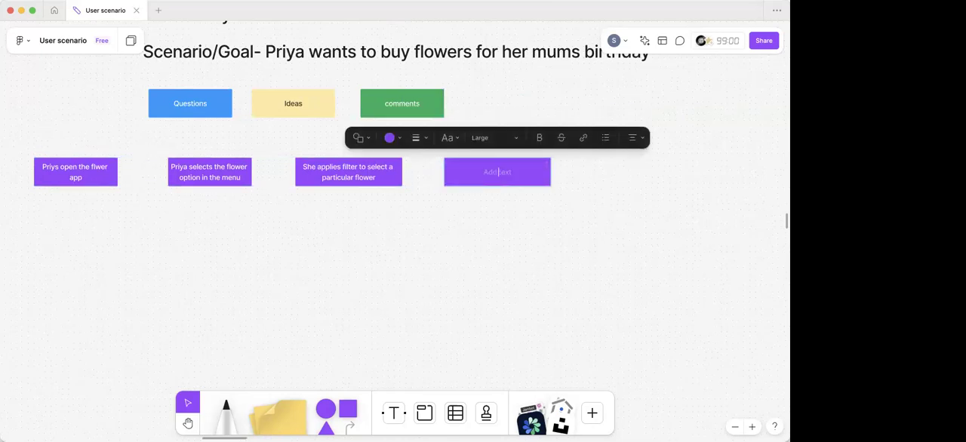
# - Label the empty fourth purple box "She selects bouquet of roses and thinks her mom might like it" and widen it to fit the text
pyautogui.write('She selects  bouquet of roses an')
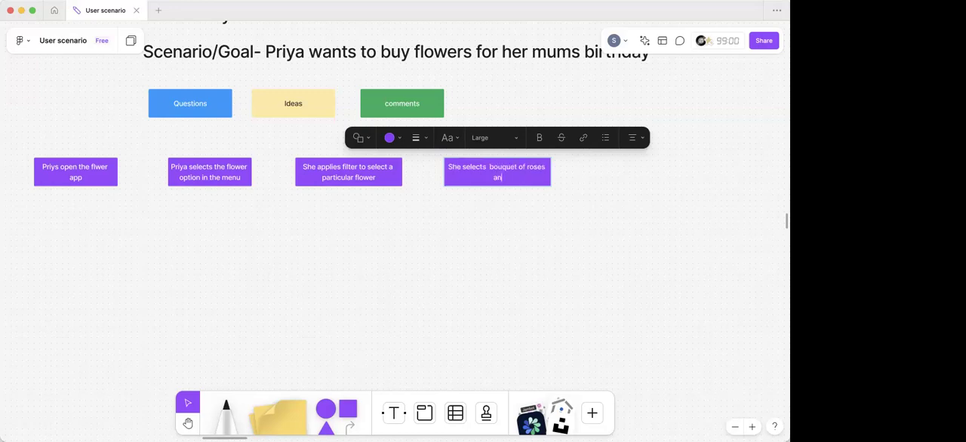
pyautogui.write('d thinks her mom might like')
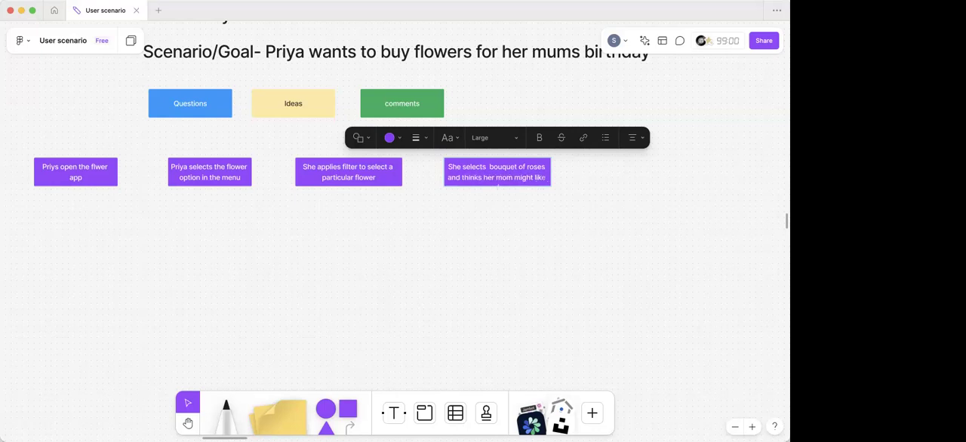
pyautogui.click(544, 221)
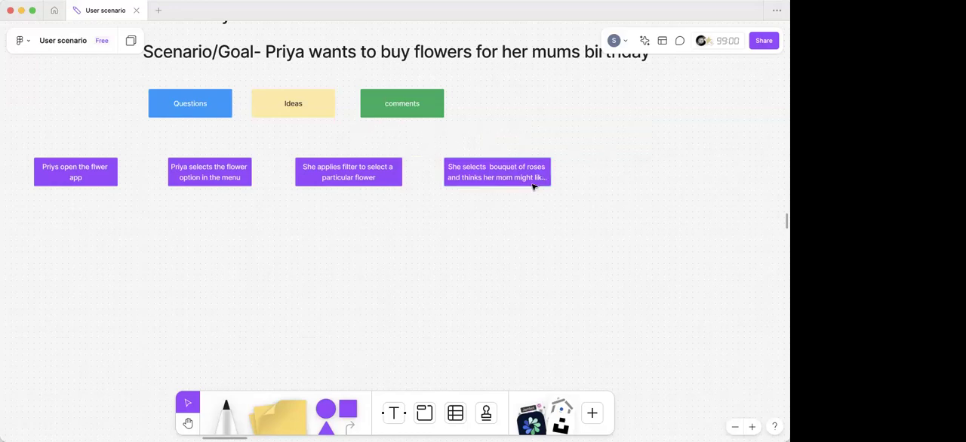
pyautogui.click(548, 175)
pyautogui.moveTo(556, 175); pyautogui.dragTo(567, 176)
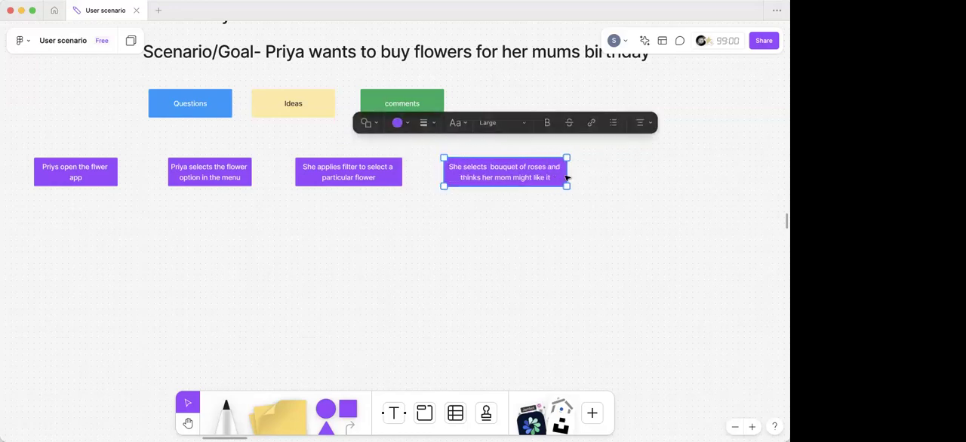
# - Duplicate the fourth purple box to its right and clear the copy's text
pyautogui.hscroll(3, 529, 181)
pyautogui.keyDown('alt'); pyautogui.moveTo(413, 185); pyautogui.dragTo(566, 181); pyautogui.keyUp('alt')
pyautogui.hscroll(3, 566, 181)
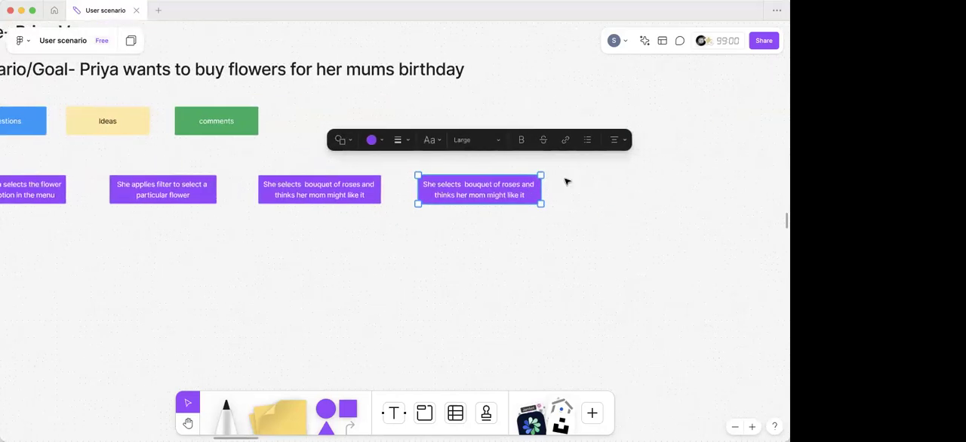
pyautogui.doubleClick(515, 187)
pyautogui.press('super+a')
pyautogui.press('BackSpace')
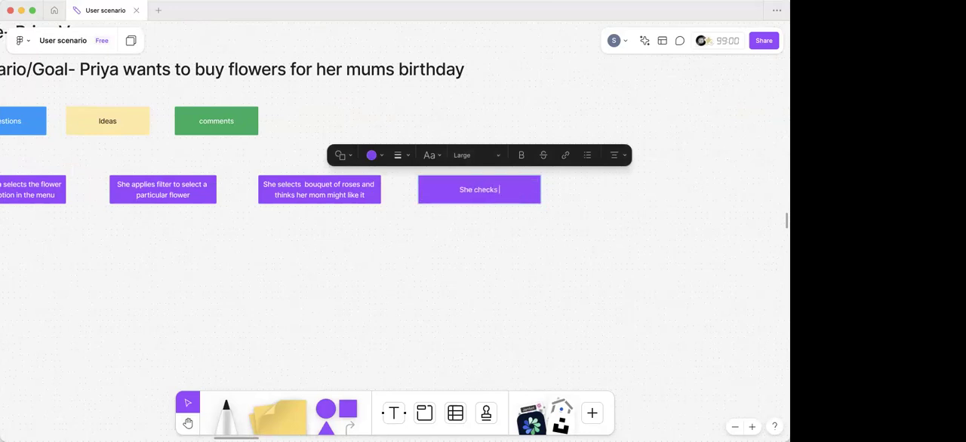
# - Label the empty fifth purple box "She checks details info and looks out for delivery option"
pyautogui.write('She checks details info an')
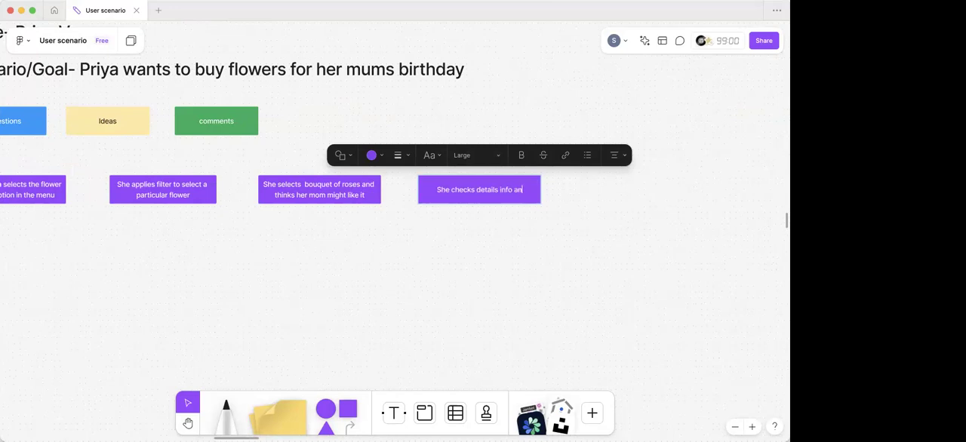
pyautogui.write('d looks ')
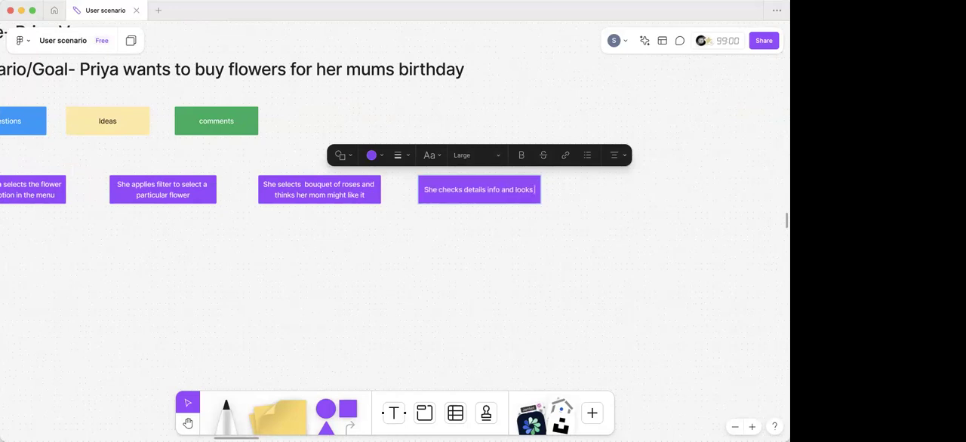
pyautogui.write('out for d')
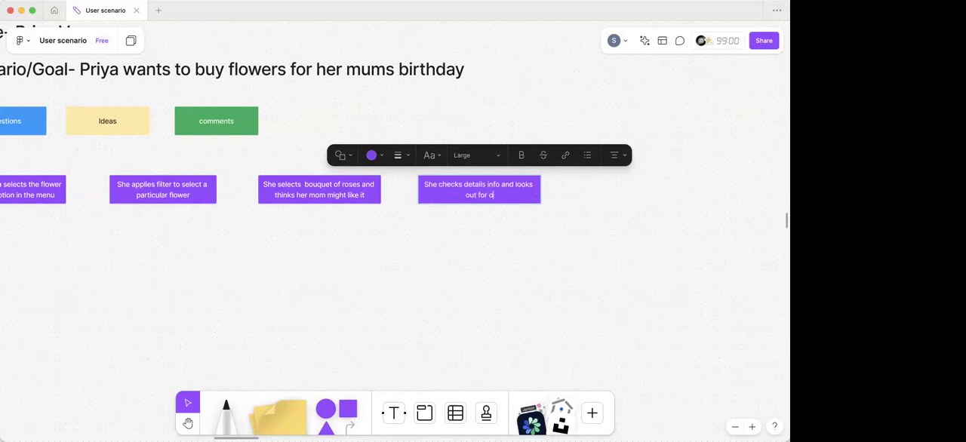
pyautogui.write('elivery option')
pyautogui.hscroll(3, 641, 259)
pyautogui.click(488, 239)
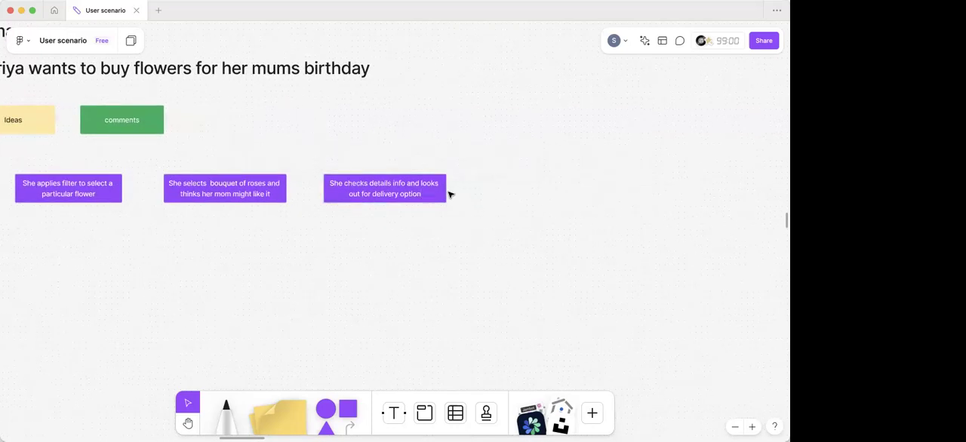
# - Duplicate the fifth purple box to its right and replace the copy's text with "place the order"
pyautogui.click(443, 193)
pyautogui.moveTo(380, 195); pyautogui.dragTo(534, 194)
pyautogui.doubleClick(534, 193)
pyautogui.press('super+a')
pyautogui.press('BackSpace')
pyautogui.write('place ')
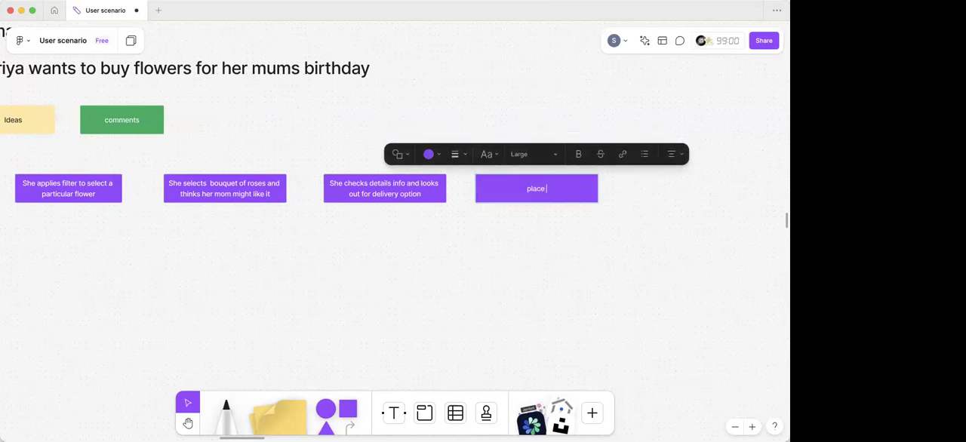
pyautogui.write('the order')
pyautogui.click(486, 226)
pyautogui.scroll(-5, 485, 226)
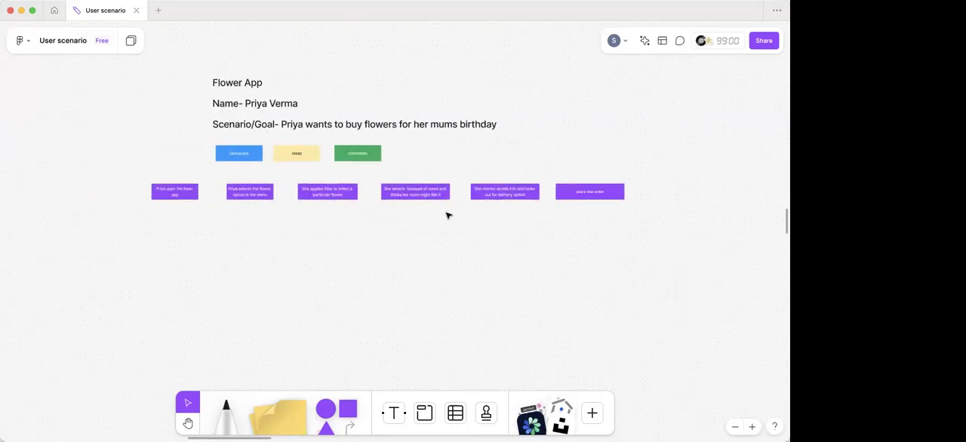
pyautogui.moveTo(620, 226); pyautogui.dragTo(224, 201)
pyautogui.moveTo(160, 200); pyautogui.dragTo(163, 200)
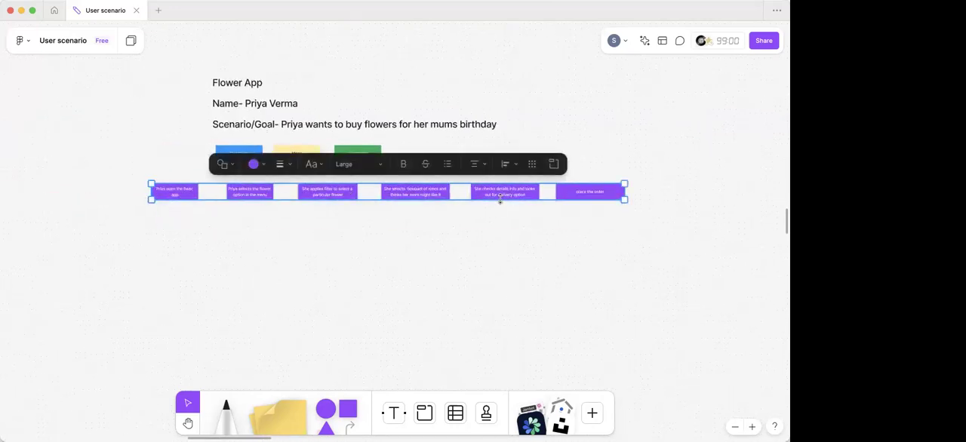
pyautogui.click(517, 166)
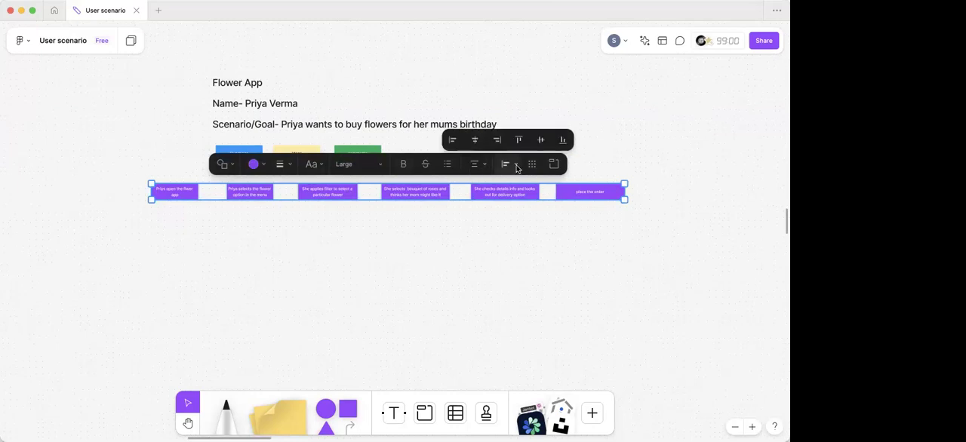
pyautogui.click(430, 257)
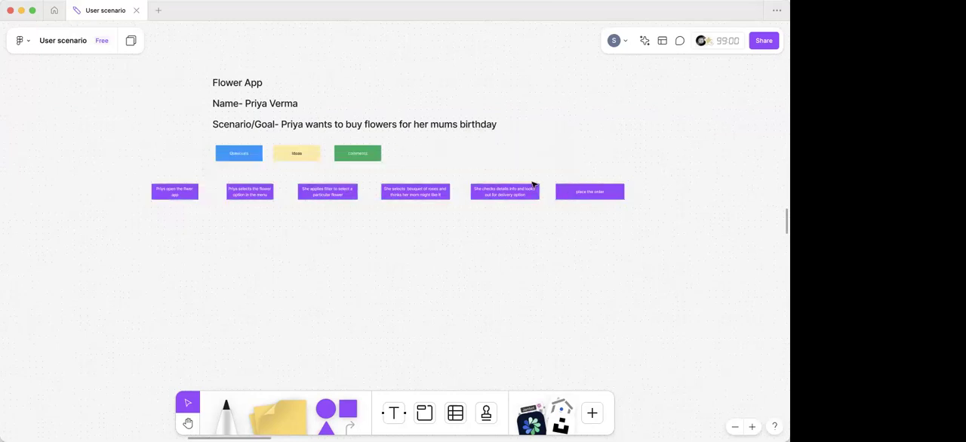
# - Shift the "place the order" box slightly to the right, away from the fifth purple box
pyautogui.click(564, 196)
pyautogui.scroll(3, 317, 263)
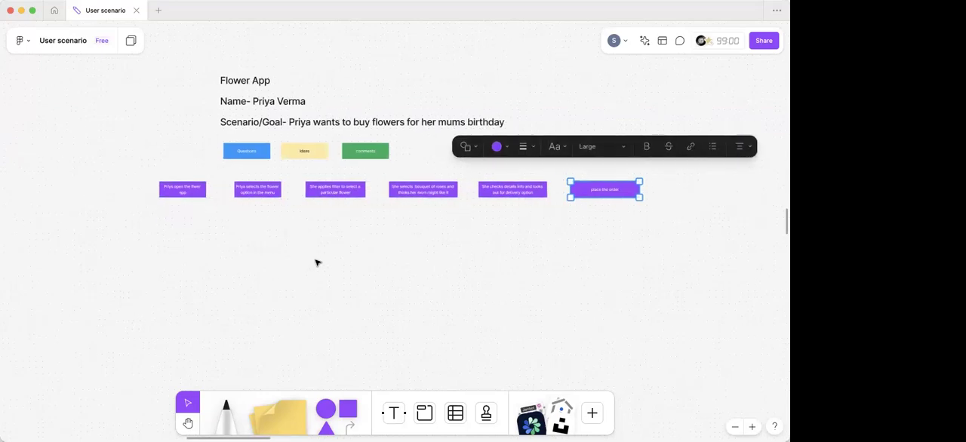
# - Draw connector arrows from the first purple box to the second and from the second to the third
pyautogui.scroll(2, 317, 262)
pyautogui.scroll(1, 229, 256)
pyautogui.click(198, 211)
pyautogui.click(190, 199)
pyautogui.scroll(2, 198, 196)
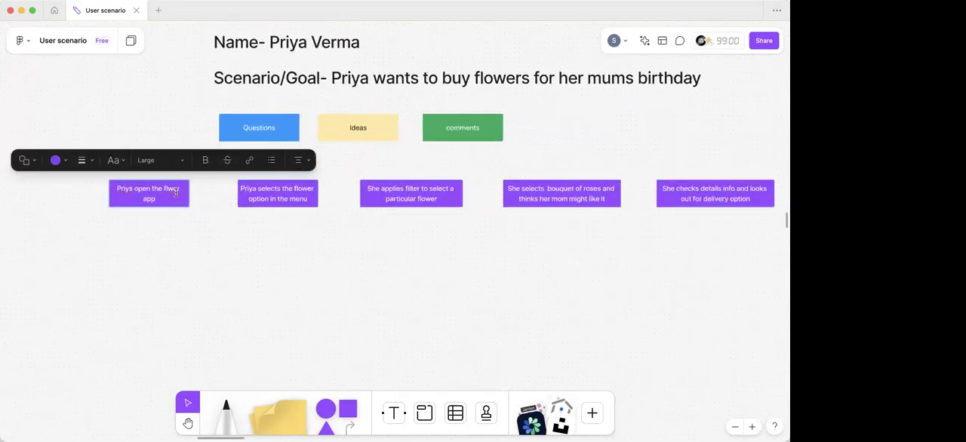
pyautogui.scroll(1, 206, 195)
pyautogui.moveTo(201, 194); pyautogui.dragTo(302, 195)
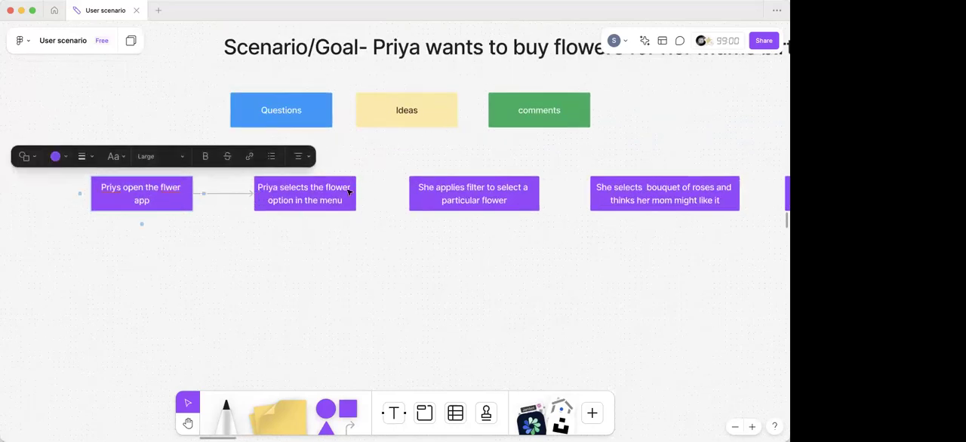
pyautogui.moveTo(366, 194); pyautogui.dragTo(474, 210)
# - Connect the remaining purple boxes in sequence with arrows, from the filter step through to "place the order"
pyautogui.hscroll(3, 399, 193)
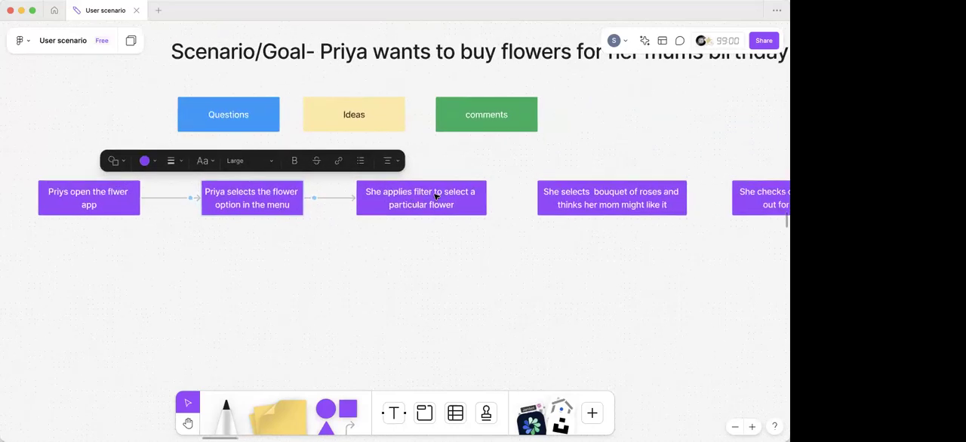
pyautogui.moveTo(399, 193)
pyautogui.mouseDown()
pyautogui.moveTo(501, 193)
pyautogui.moveTo(509, 180)
pyautogui.mouseUp()
pyautogui.hscroll(3, 454, 191)
pyautogui.hscroll(3, 508, 192)
pyautogui.hscroll(3, 508, 192)
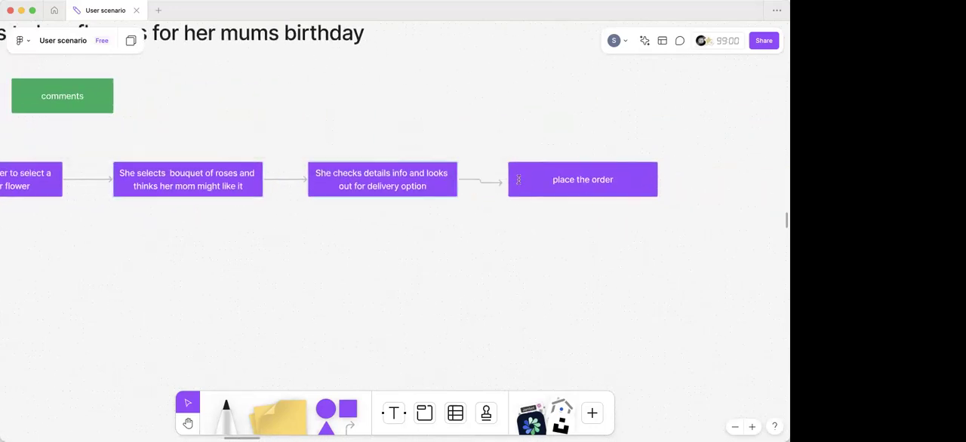
pyautogui.scroll(-5, 440, 221)
pyautogui.click(441, 220)
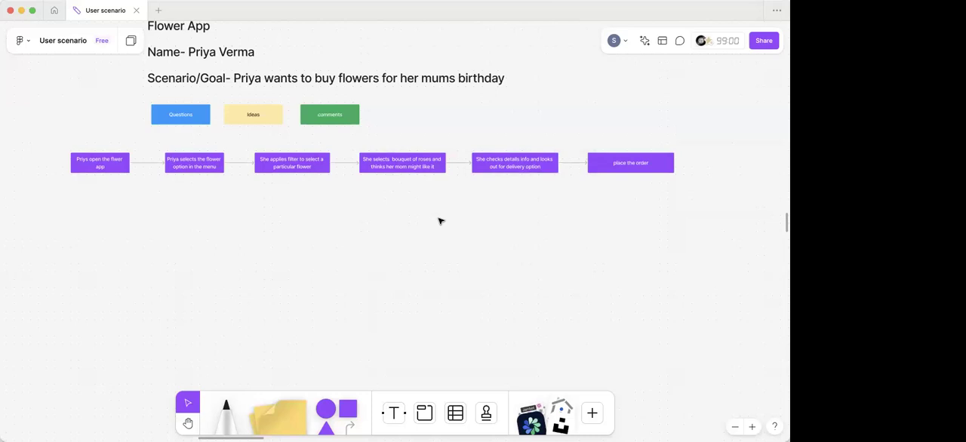
# - Place a copy of the green comments box beneath the second purple box and widen that purple box slightly
pyautogui.hscroll(-5, 413, 226)
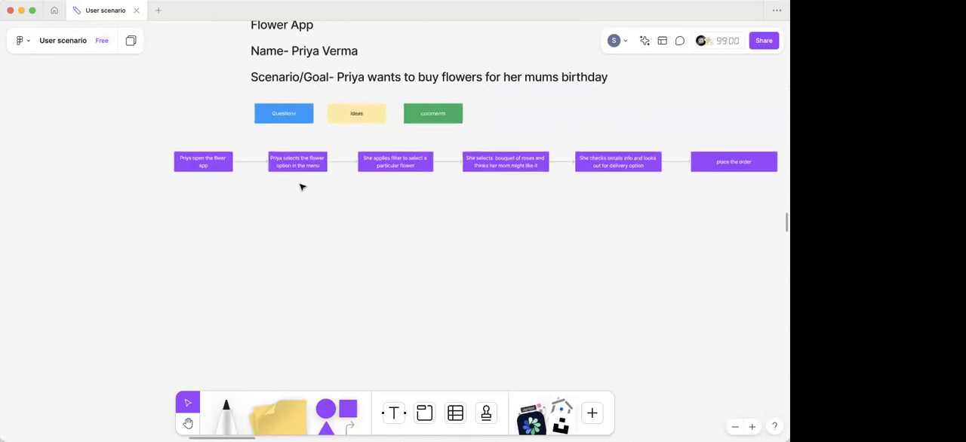
pyautogui.scroll(5, 301, 188)
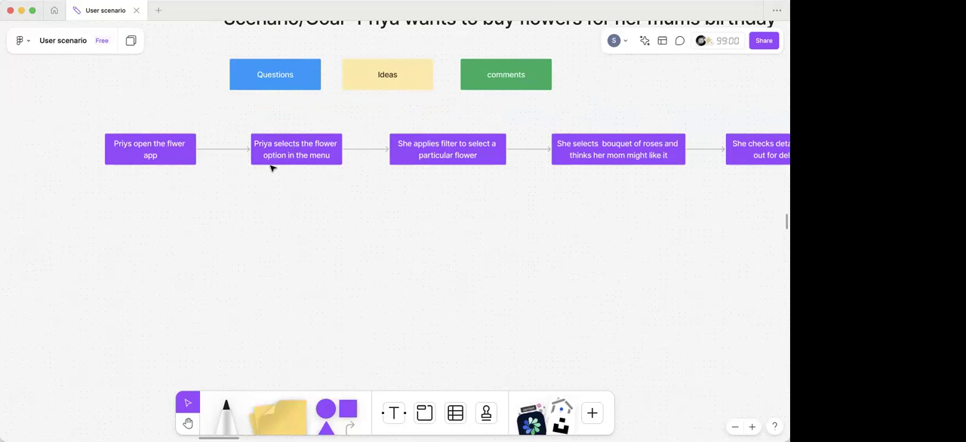
pyautogui.click(492, 79)
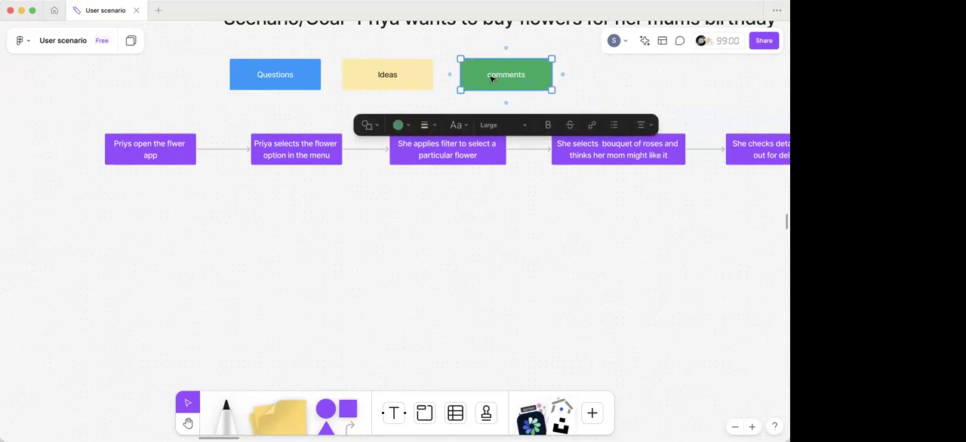
pyautogui.moveTo(505, 78); pyautogui.dragTo(293, 201)
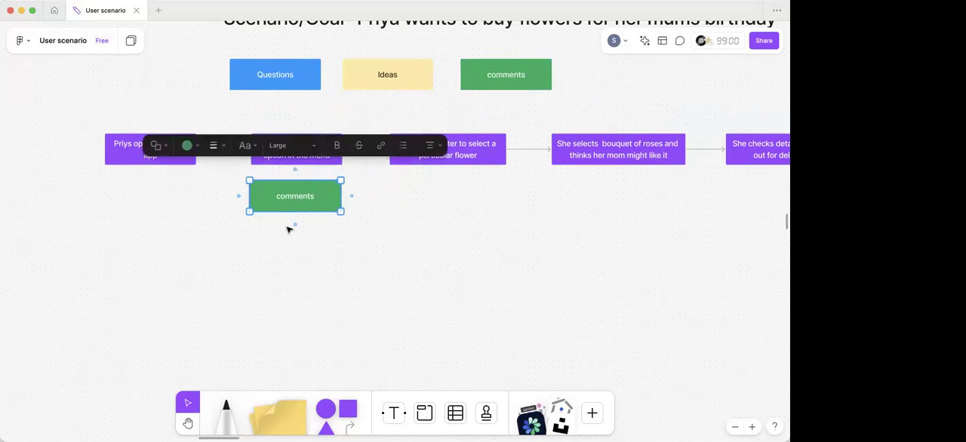
pyautogui.click(378, 243)
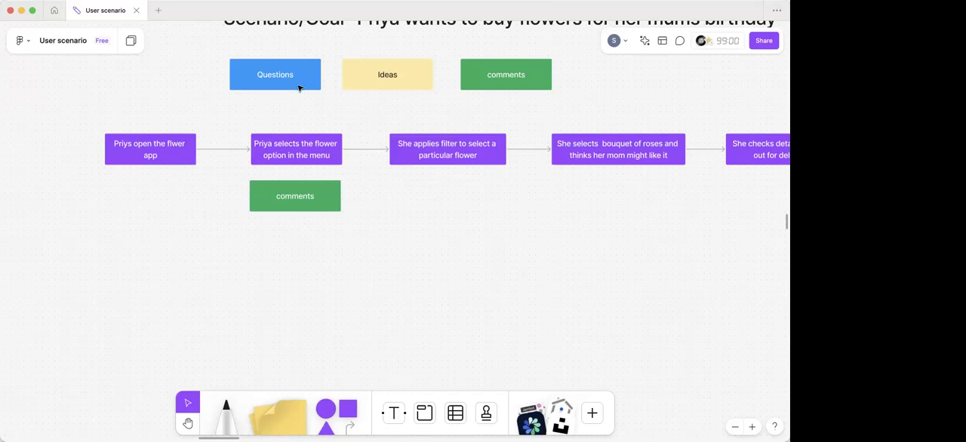
pyautogui.click(265, 160)
pyautogui.moveTo(247, 156); pyautogui.dragTo(241, 157)
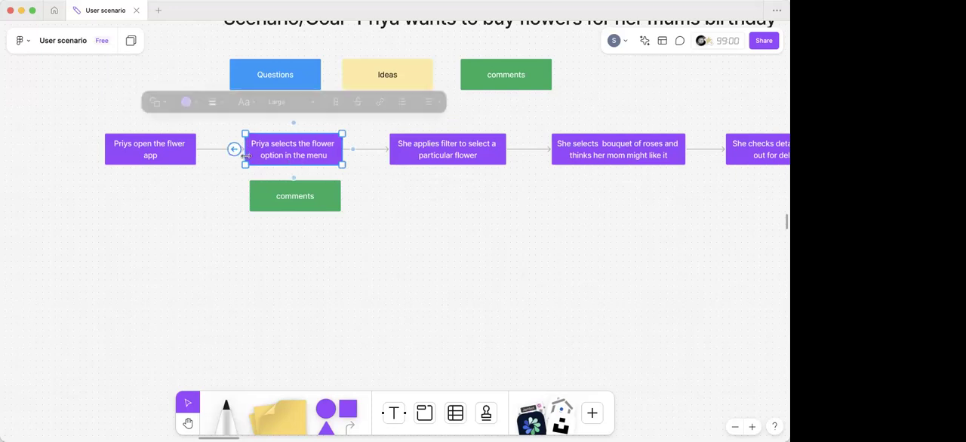
# - Replace the text of the green box under the second step with "most popular flower on the top"
pyautogui.doubleClick(295, 197)
pyautogui.press('BackSpace')
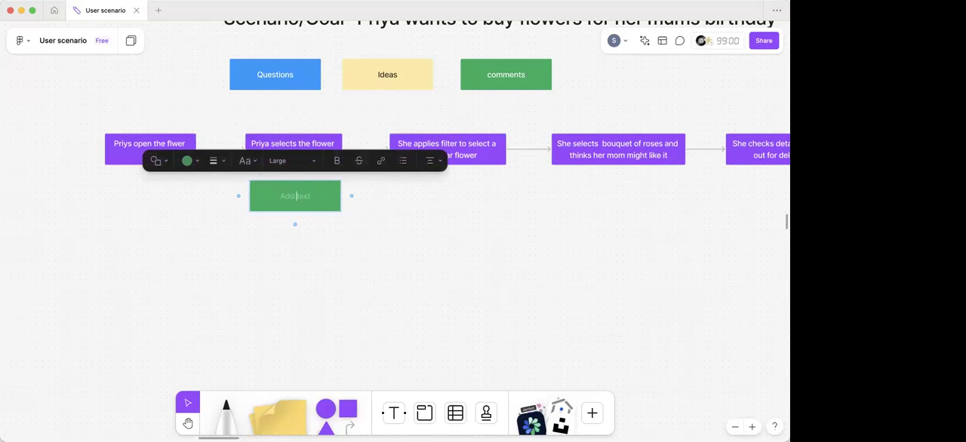
pyautogui.write('most popular flower on the top')
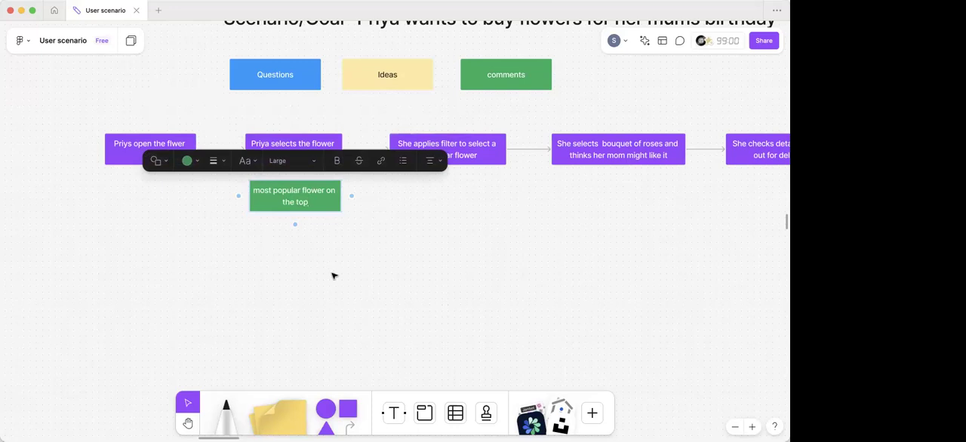
pyautogui.click(328, 248)
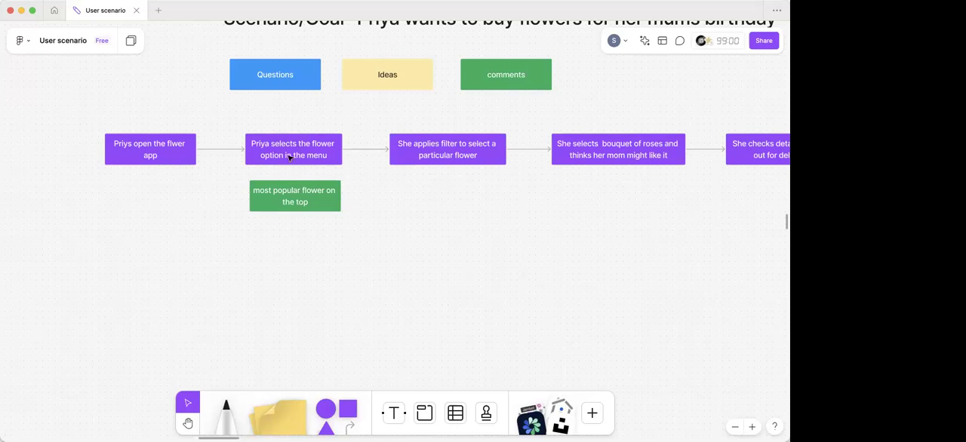
# - Duplicate the green "most popular flower on the top" box and place the copy directly beneath it
pyautogui.click(296, 202)
pyautogui.moveTo(296, 202); pyautogui.dragTo(298, 240)
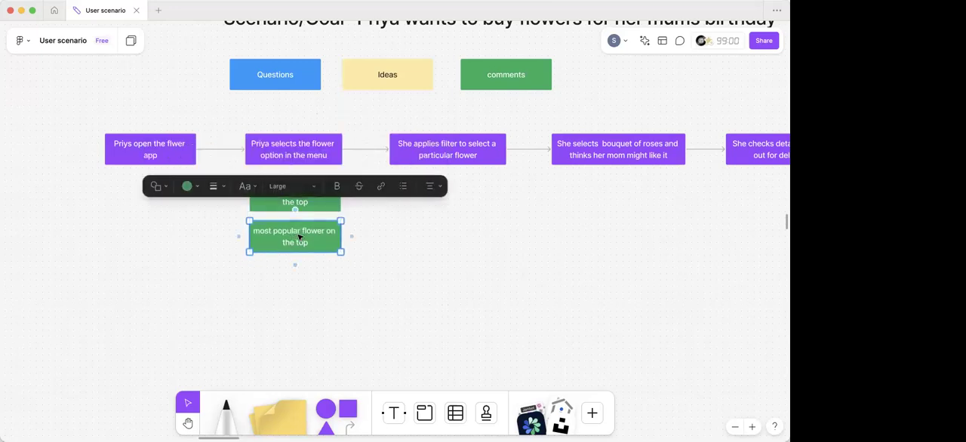
pyautogui.scroll(3, 299, 238)
pyautogui.scroll(1, 300, 238)
pyautogui.scroll(-2, 300, 235)
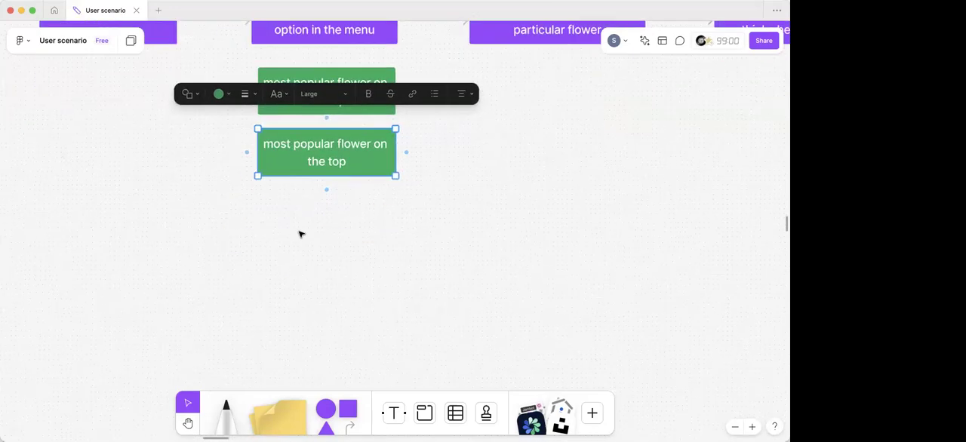
# - Replace the text of the lower green box with "Seasonal flower on the top"
pyautogui.doubleClick(340, 155)
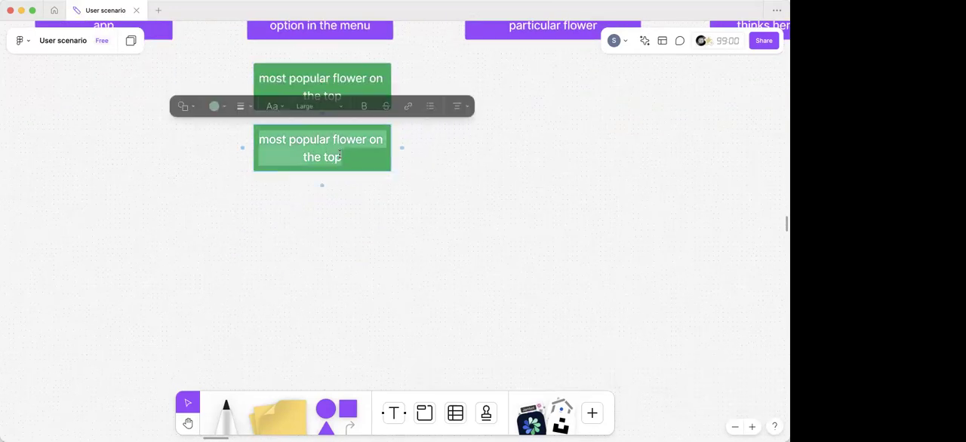
pyautogui.press('BackSpace')
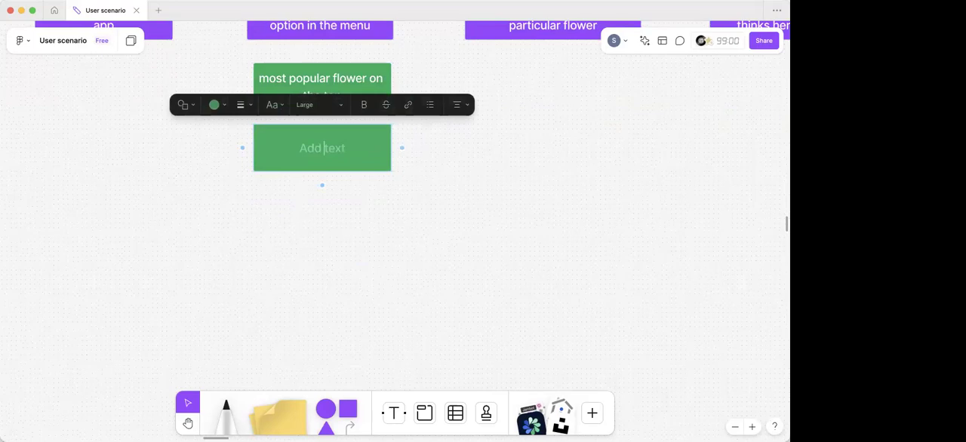
pyautogui.write('Seasonal fl')
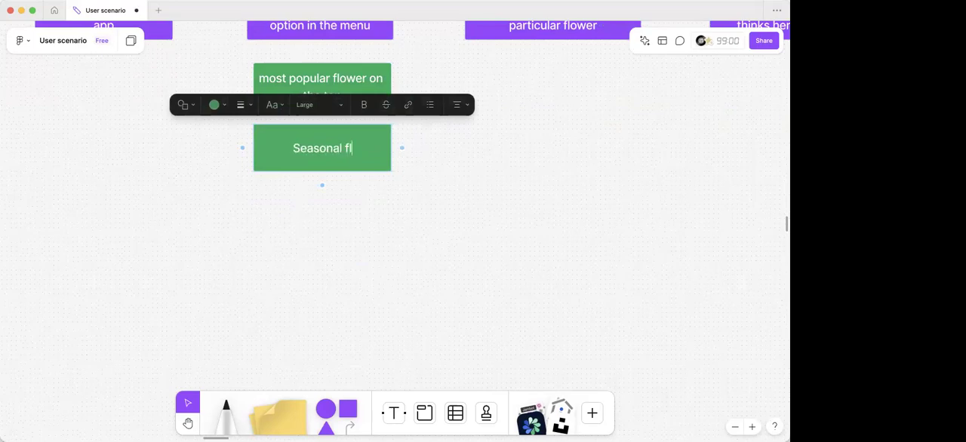
pyautogui.write('ower o')
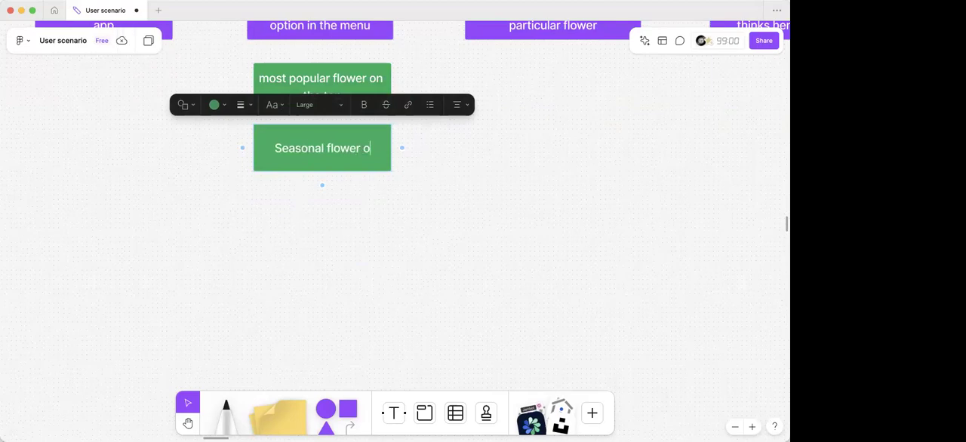
pyautogui.write('n the top')
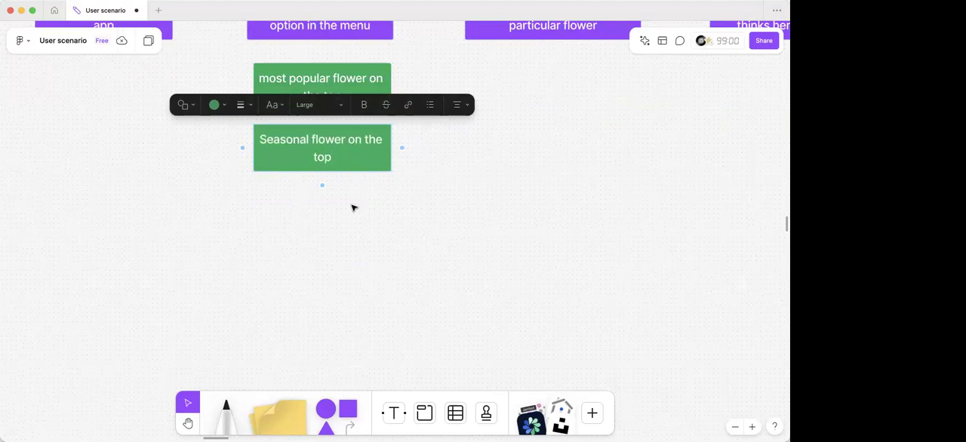
pyautogui.click(359, 209)
pyautogui.scroll(-5, 358, 209)
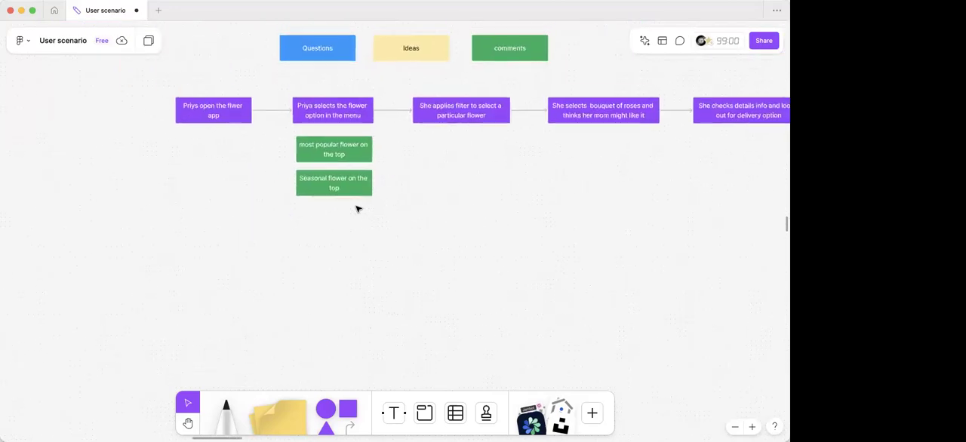
# - Widen both green boxes slightly so their left edges line up with the second purple box
pyautogui.scroll(1, 358, 209)
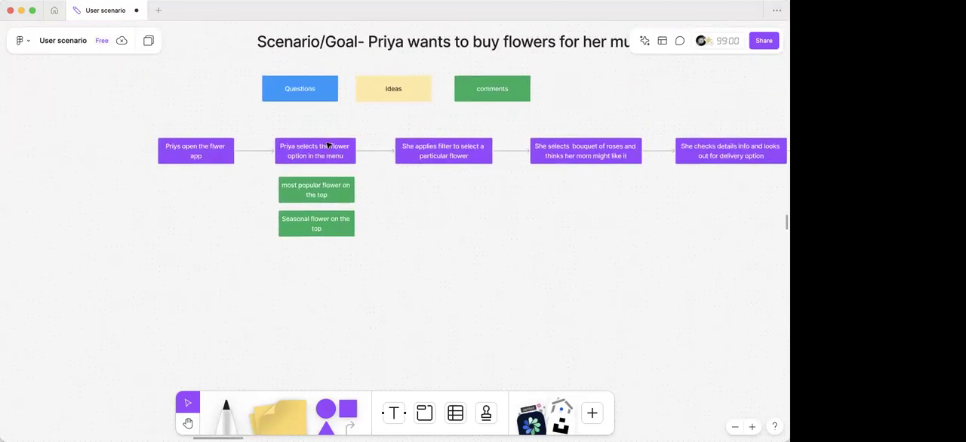
pyautogui.click(290, 195)
pyautogui.moveTo(277, 194); pyautogui.dragTo(272, 194)
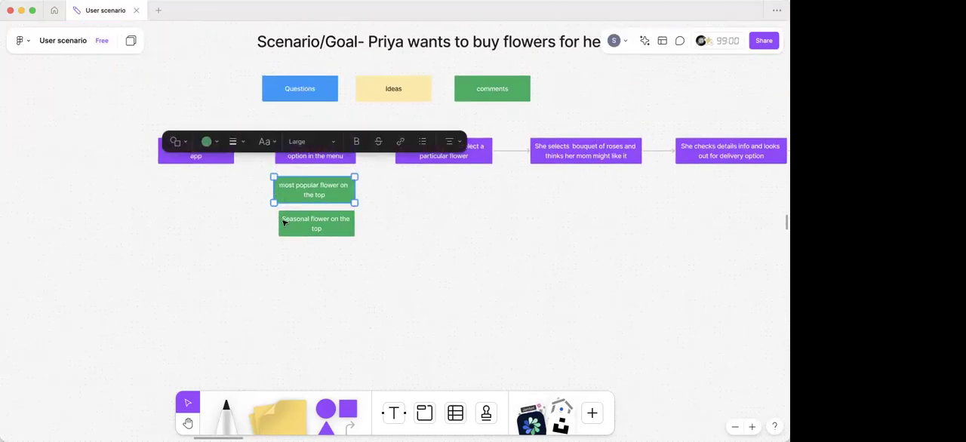
pyautogui.click(285, 224)
pyautogui.moveTo(279, 224); pyautogui.dragTo(273, 224)
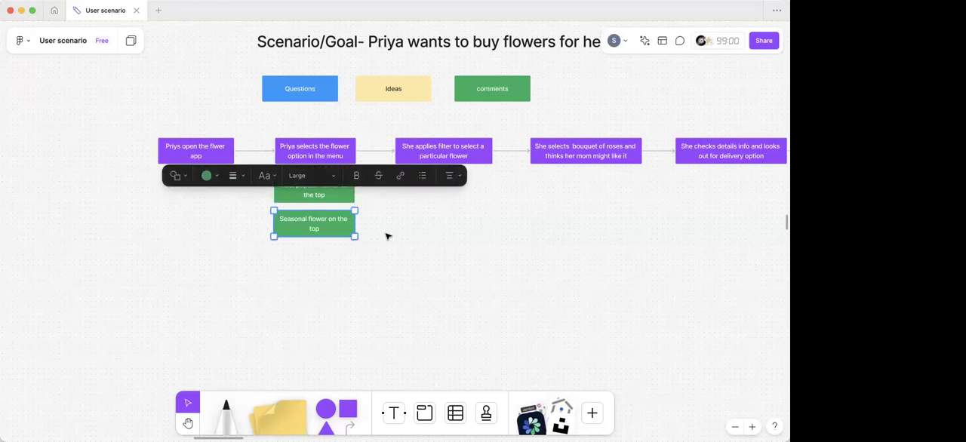
pyautogui.click(371, 302)
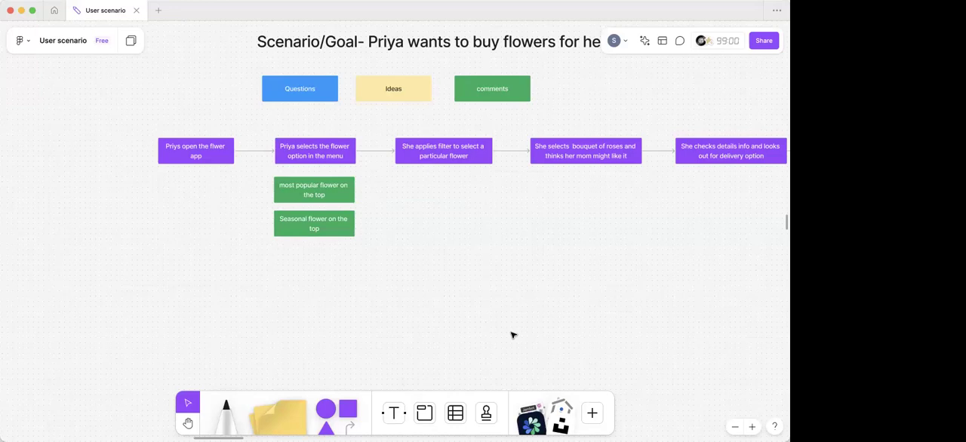
# - Place a copy of the blue Questions box beneath the two green boxes in the second step's column
pyautogui.click(330, 92)
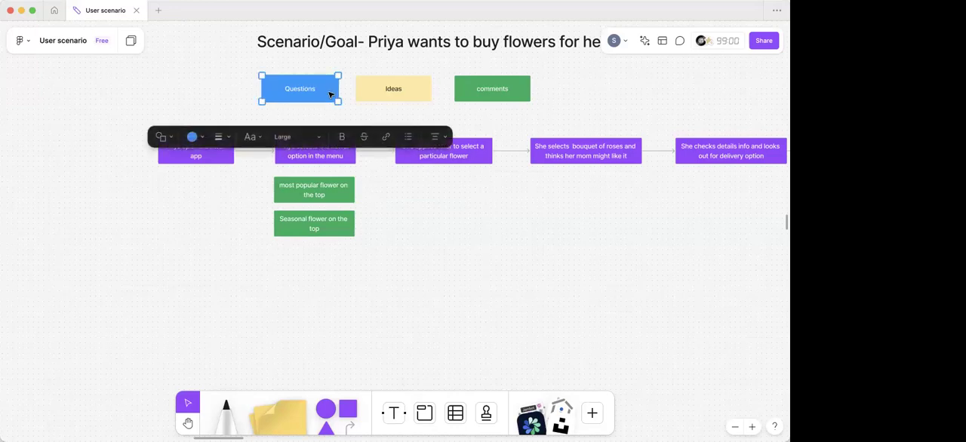
pyautogui.click(342, 122)
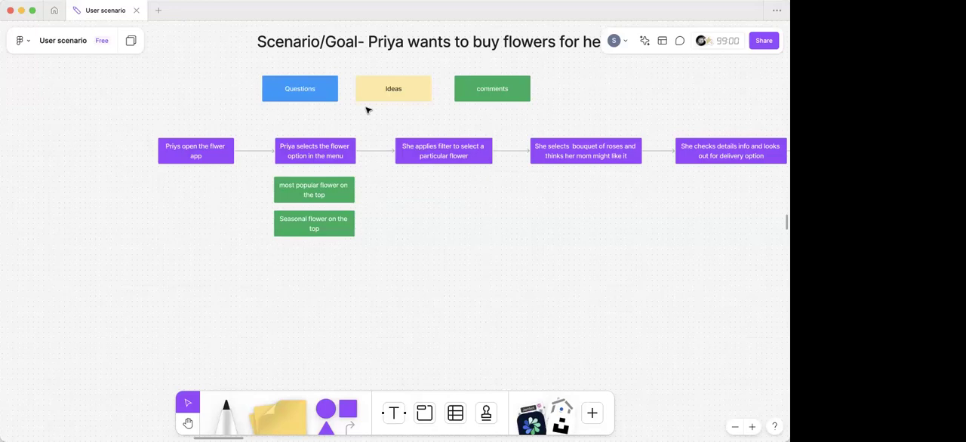
pyautogui.click(306, 100)
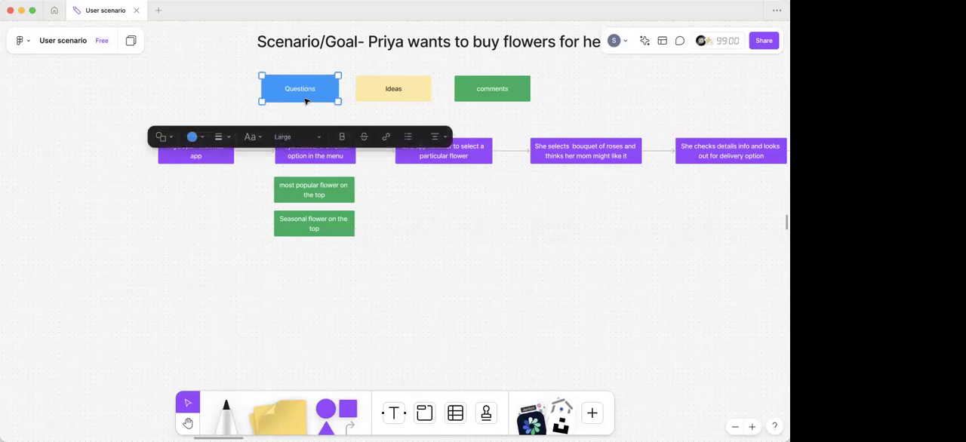
pyautogui.press('super+v')
pyautogui.moveTo(321, 264); pyautogui.dragTo(317, 261)
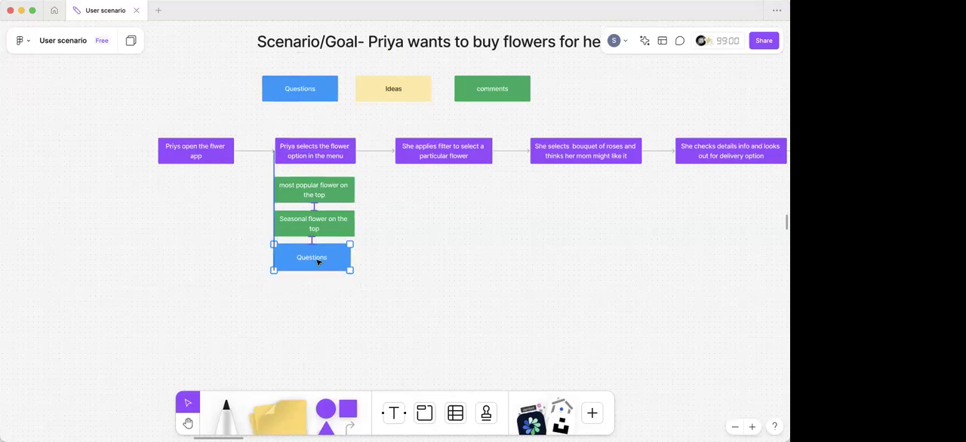
# - Replace the text of the copied blue box with "What flowers will have good fragnance"
pyautogui.doubleClick(317, 260)
pyautogui.write('What flo')
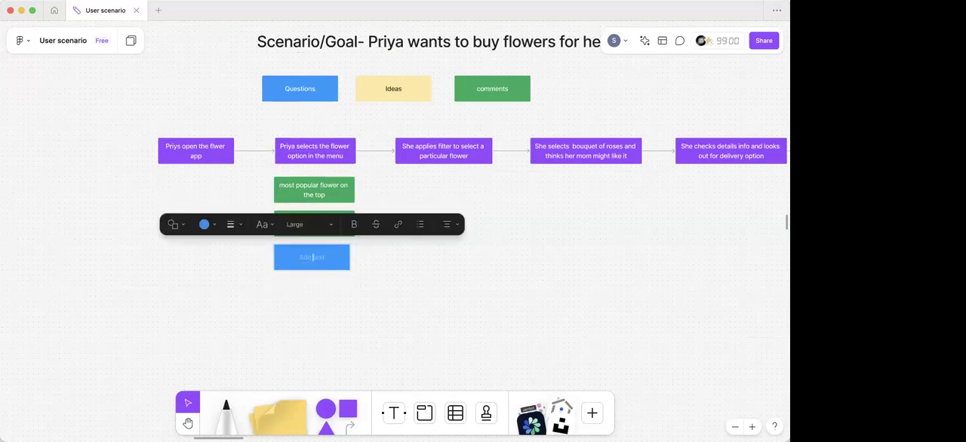
pyautogui.write('wers will have good fr')
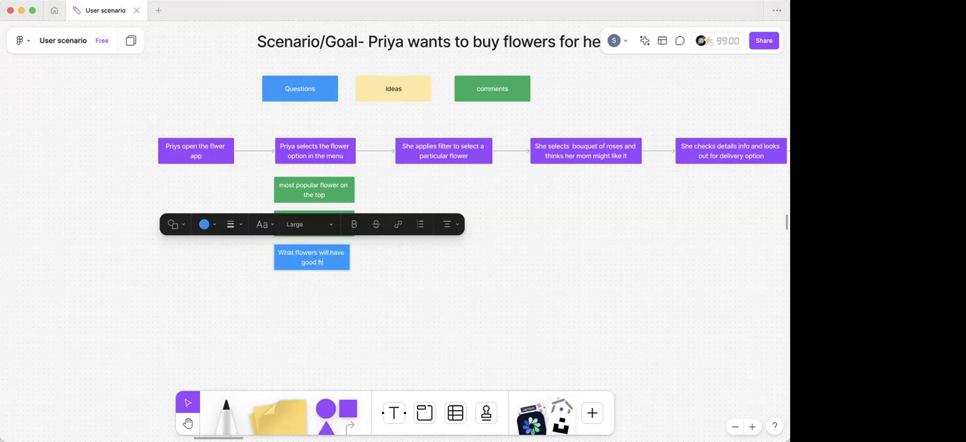
pyautogui.write('agne')
pyautogui.write('acn')
pyautogui.write('e')
pyautogui.click(299, 341)
# - Duplicate the blue fragrance question box and place the copy directly beneath it
pyautogui.scroll(-2, 282, 239)
pyautogui.click(295, 223)
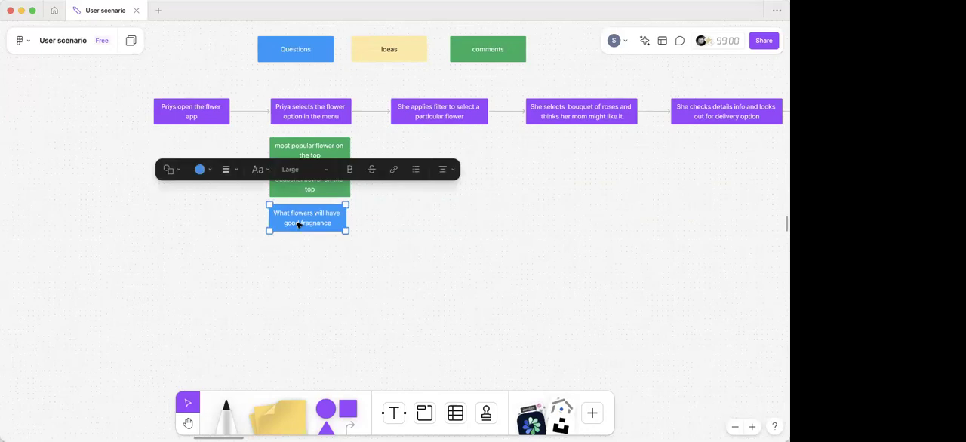
pyautogui.click(295, 225)
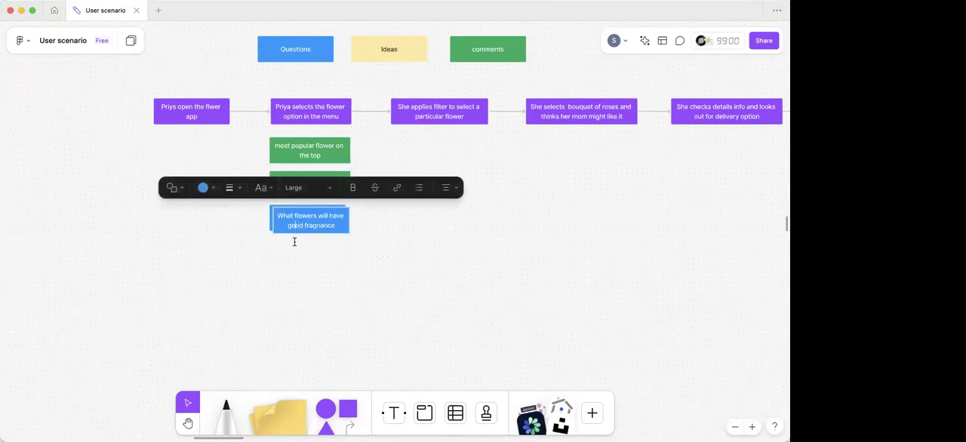
pyautogui.click(332, 245)
pyautogui.moveTo(332, 226); pyautogui.dragTo(328, 254)
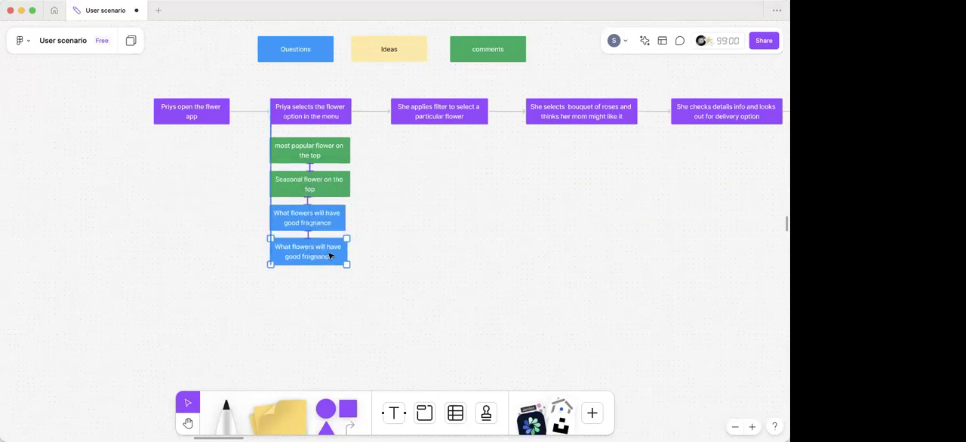
# - Replace the text of the lower blue box with "Will i get fresh flowers on this app?..."
pyautogui.press('super+a')
pyautogui.press('BackSpace')
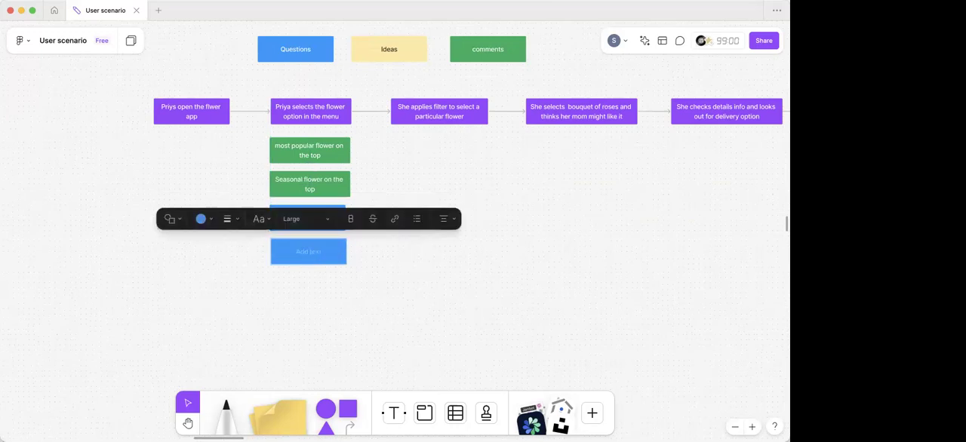
pyautogui.write('Will i get fresh flowerson')
pyautogui.press('BackSpace')
pyautogui.press('BackSpace')
pyautogui.write('on this app')
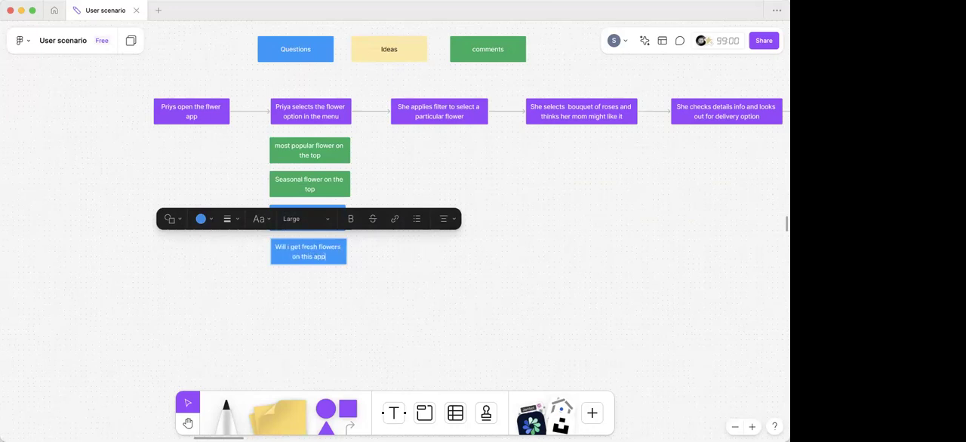
pyautogui.click(304, 300)
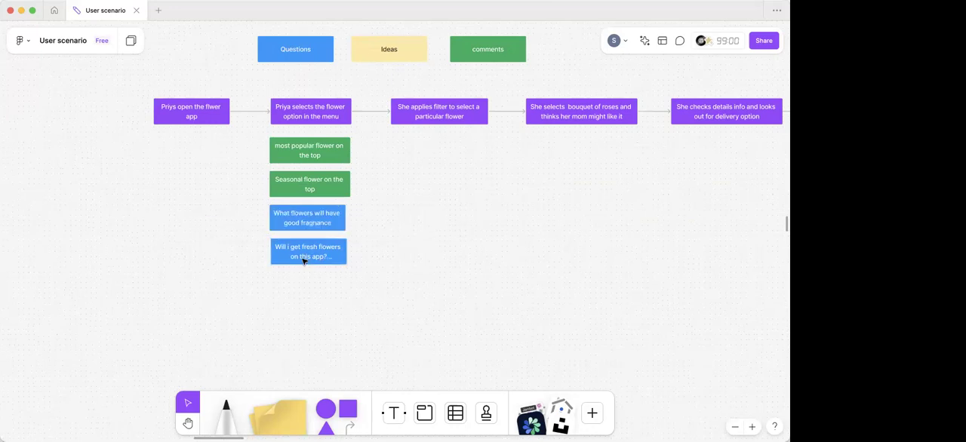
# - Place a copy of the yellow Ideas box beneath the blue question boxes in the second step's column
pyautogui.scroll(-2, 305, 257)
pyautogui.click(308, 215)
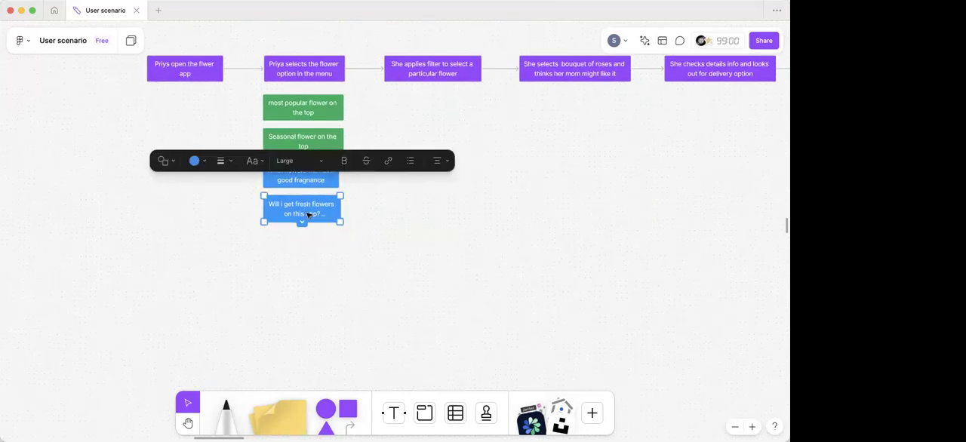
pyautogui.scroll(3, 300, 269)
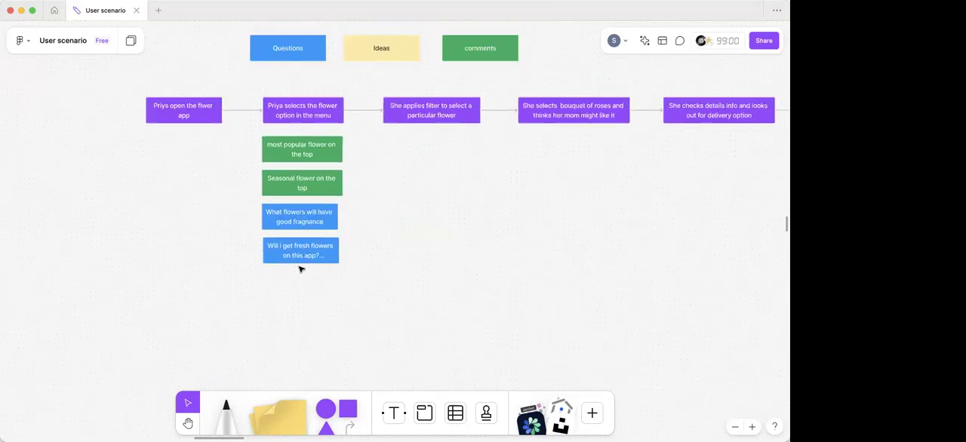
pyautogui.click(354, 80)
pyautogui.hotkey('ctrl', 'c')
pyautogui.hotkey('ctrl', 'v')
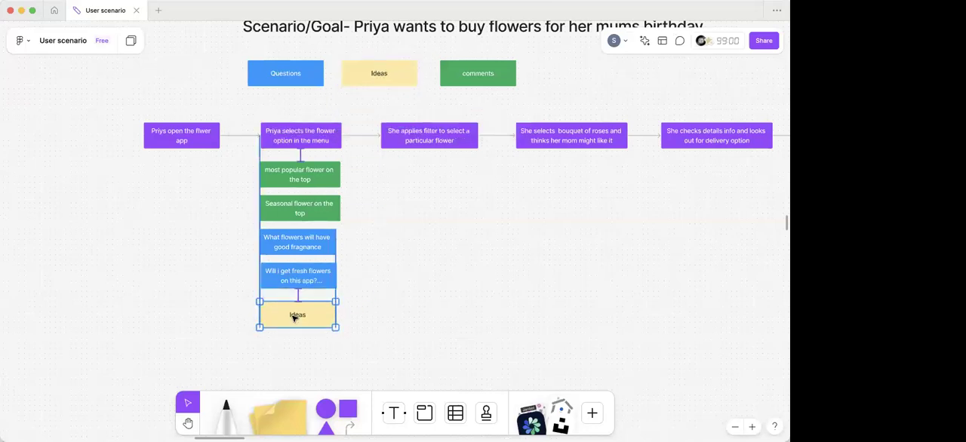
pyautogui.scroll(-3, 292, 319)
pyautogui.moveTo(323, 247); pyautogui.dragTo(323, 241)
pyautogui.press('Escape')
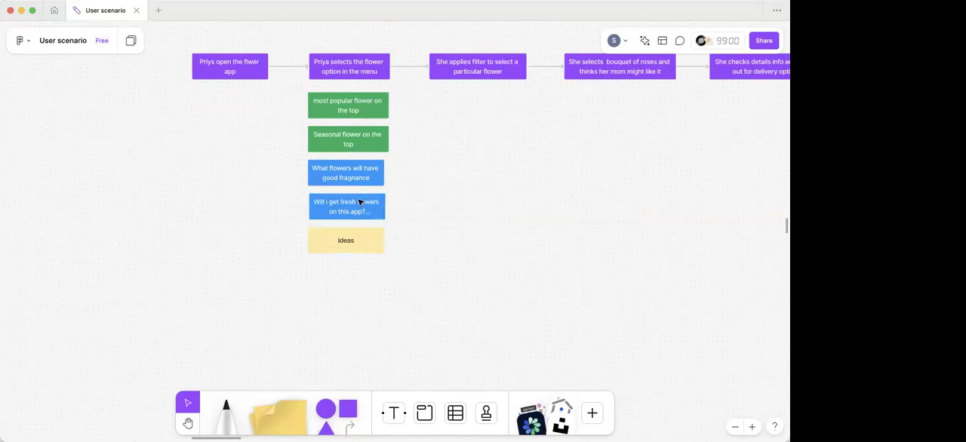
# - Extend the lower blue question box slightly so its left edge lines up with the blue box above
pyautogui.scroll(3, 358, 201)
pyautogui.click(296, 208)
pyautogui.moveTo(296, 208); pyautogui.dragTo(294, 208)
pyautogui.click(228, 203)
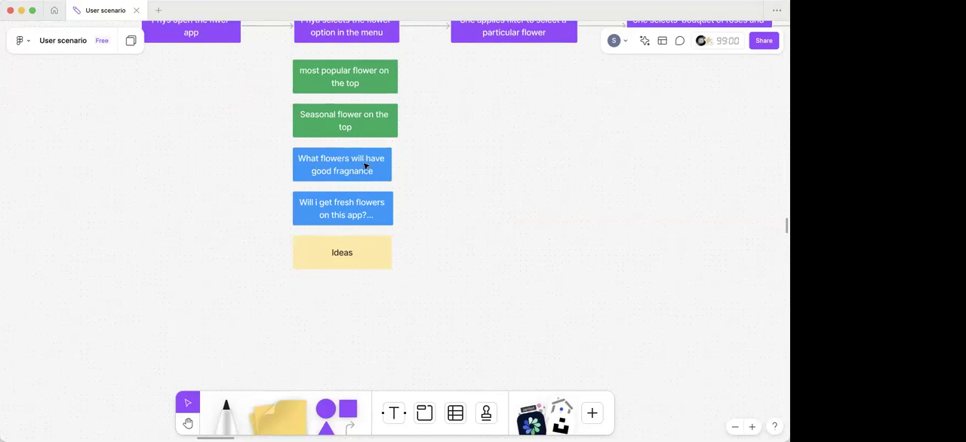
# - Correct the misspelled last word in the upper blue question box to "fragrance"
pyautogui.doubleClick(362, 166)
pyautogui.click(356, 171)
pyautogui.press('BackSpace')
pyautogui.write('a')
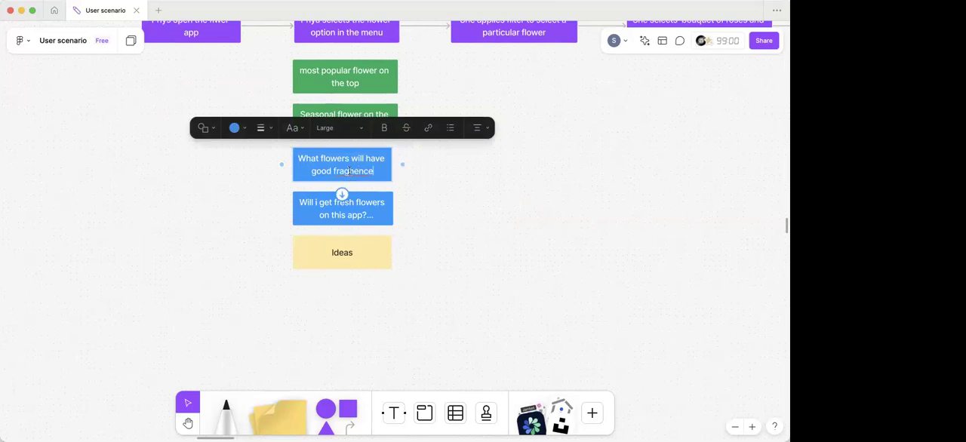
pyautogui.rightClick(349, 172)
pyautogui.click(376, 179)
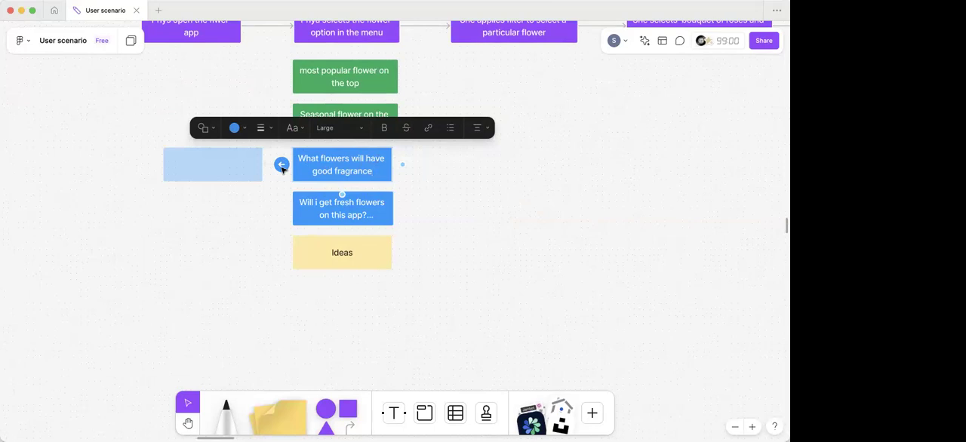
pyautogui.click(252, 261)
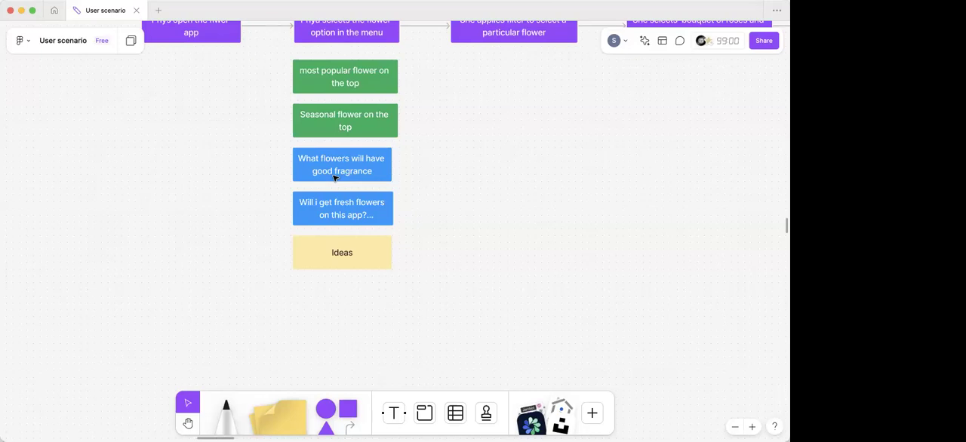
# - Open the yellow Ideas box beneath the blue question boxes for editing and clear its text
pyautogui.click(343, 255)
pyautogui.click(343, 255)
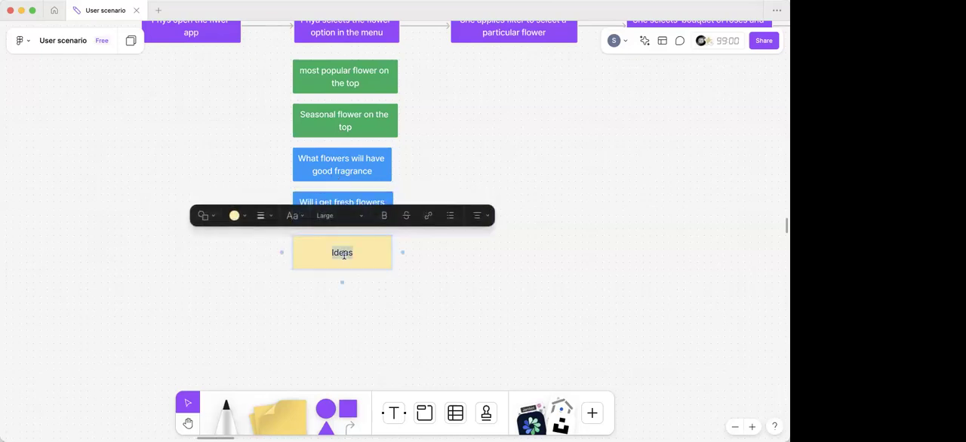
pyautogui.press('BackSpace')
pyautogui.write('we can give')
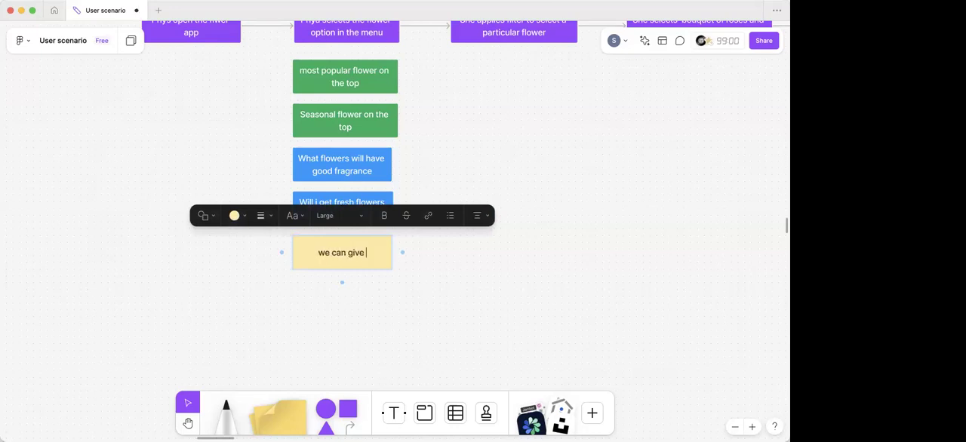
pyautogui.write(' a good')
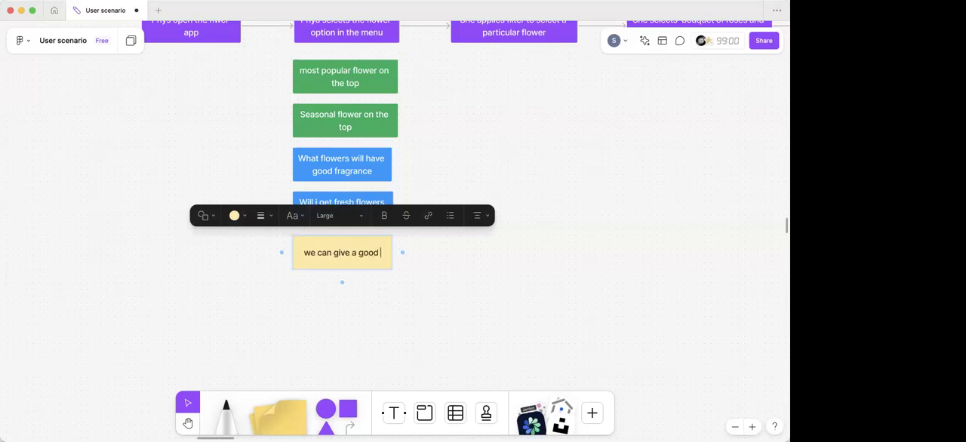
pyautogui.write(' ux writing')
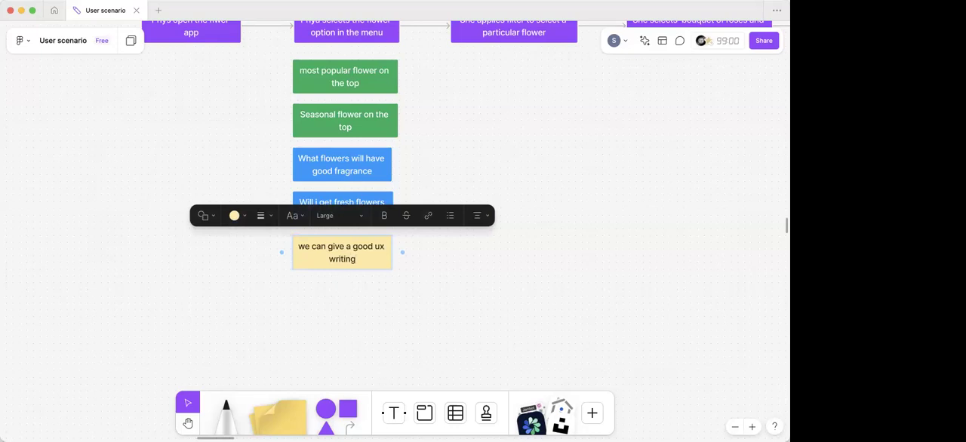
pyautogui.press('BackSpace')
pyautogui.press('BackSpace')
pyautogui.press('BackSpace')
pyautogui.press('BackSpace')
pyautogui.press('BackSpace')
pyautogui.press('BackSpace')
pyautogui.press('BackSpace')
pyautogui.press('BackSpace')
pyautogui.press('BackSpace')
pyautogui.press('BackSpace')
pyautogui.press('BackSpace')
pyautogui.press('BackSpace')
pyautogui.press('BackSpace')
pyautogui.press('BackSpace')
pyautogui.press('BackSpace')
pyautogui.press('BackSpace')
pyautogui.press('BackSpace')
pyautogui.press('BackSpace')
pyautogui.press('BackSpace')
# - Enter "give info about flower frangrance" as the text of the yellow box beneath the blue questions
pyautogui.press('BackSpace')
pyautogui.press('BackSpace')
pyautogui.press('BackSpace')
pyautogui.press('BackSpace')
pyautogui.press('BackSpace')
pyautogui.press('BackSpace')
pyautogui.press('BackSpace')
pyautogui.press('BackSpace')
pyautogui.press('BackSpace')
pyautogui.press('BackSpace')
pyautogui.press('BackSpace')
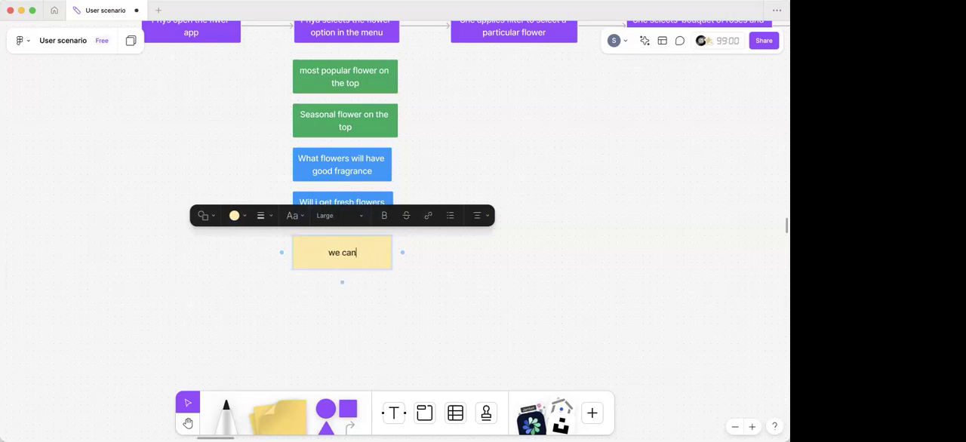
pyautogui.write('give info about t')
pyautogui.press('BackSpace')
pyautogui.write('flower ')
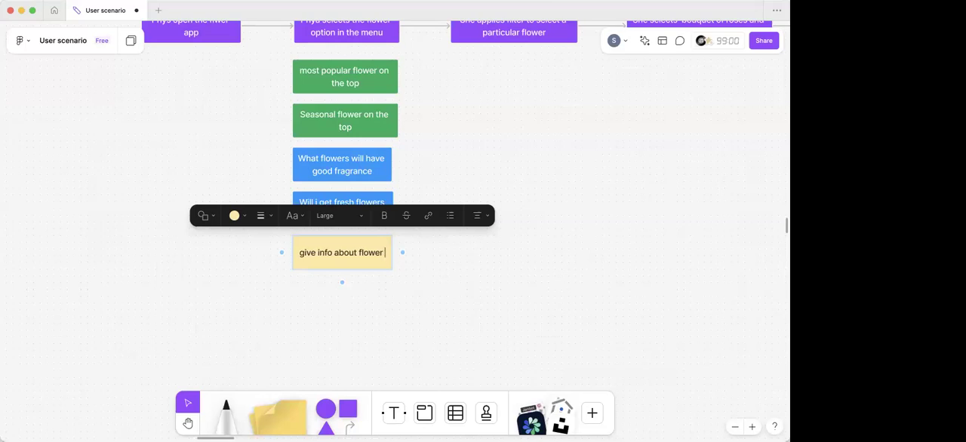
pyautogui.write('fran')
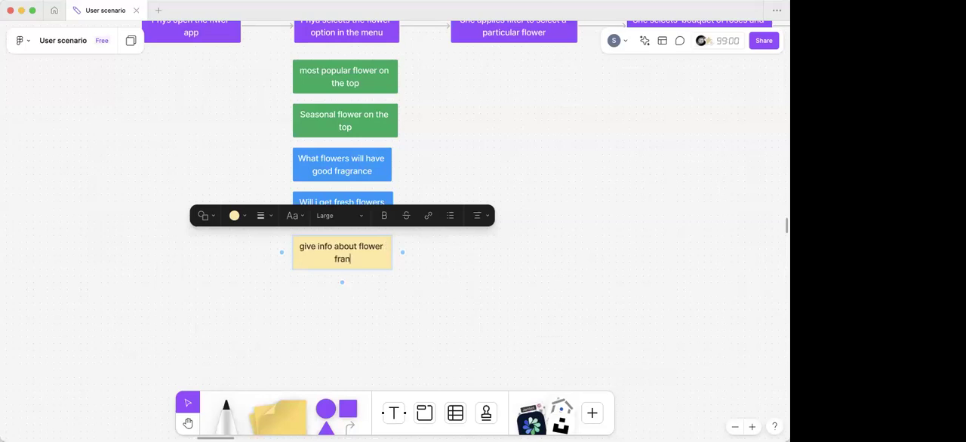
pyautogui.write('grance')
pyautogui.click(298, 276)
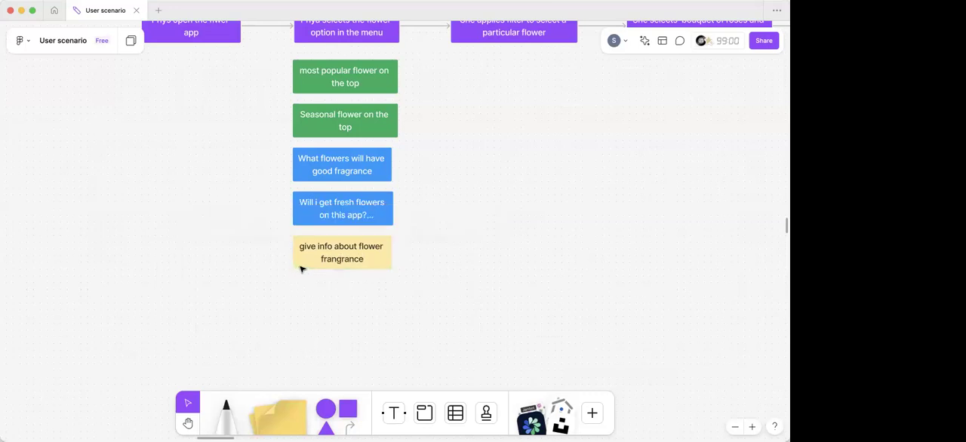
# - Duplicate the yellow flower info box and place the copy directly beneath it in the same column
pyautogui.click(302, 269)
pyautogui.press('super+d')
pyautogui.moveTo(315, 272); pyautogui.dragTo(311, 300)
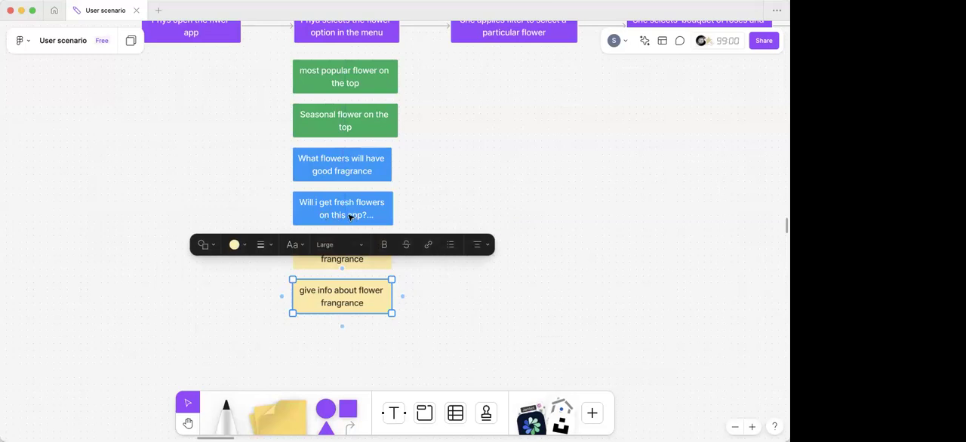
# - Replace the text of the lower yellow box with "Long lasting flowers"
pyautogui.doubleClick(341, 294)
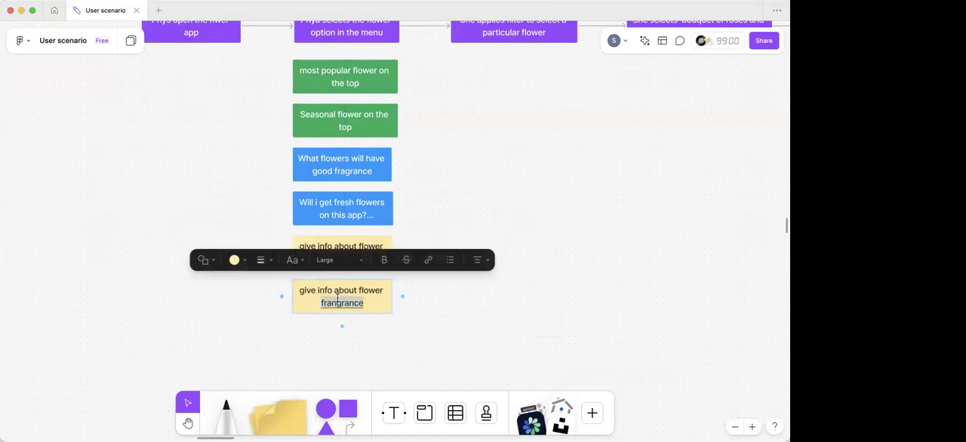
pyautogui.press('BackSpace')
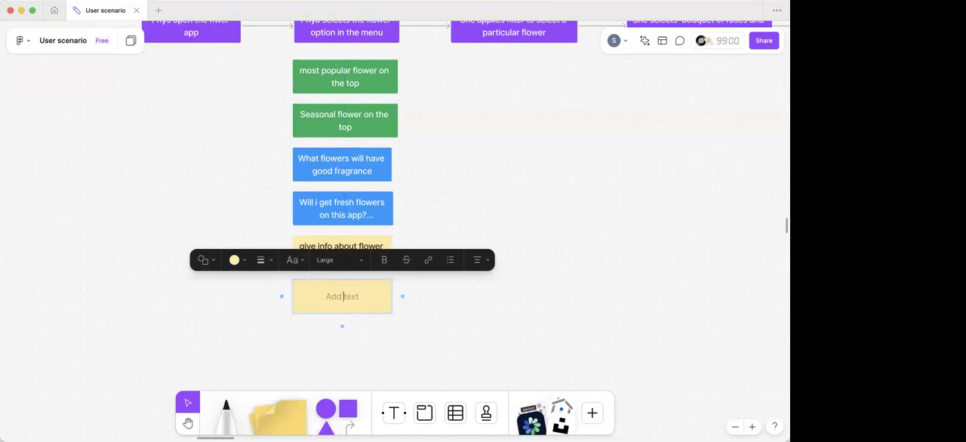
pyautogui.write('Long lasting flowers')
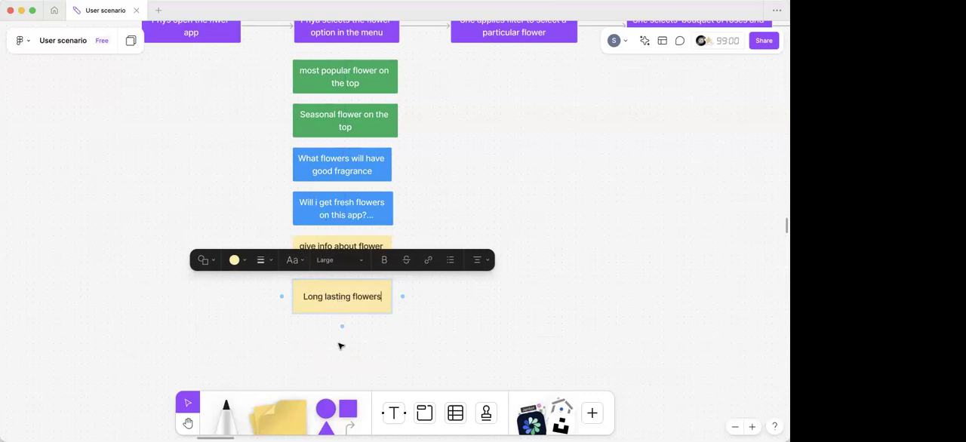
pyautogui.scroll(-3, 341, 343)
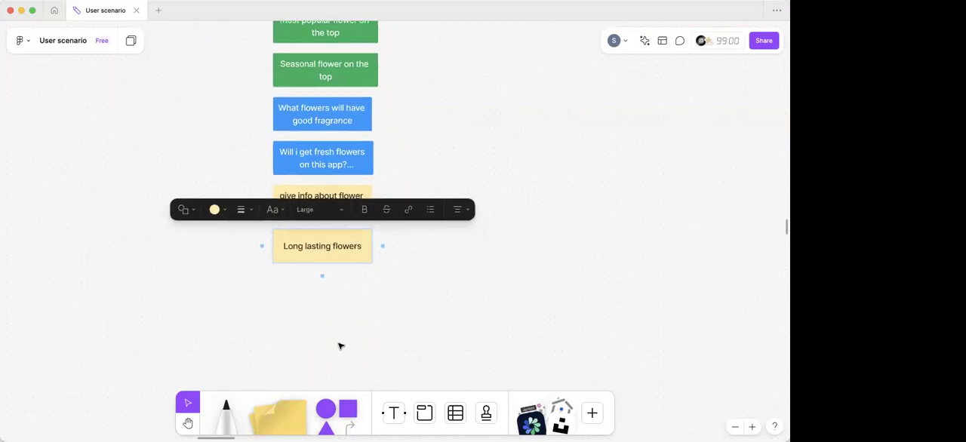
pyautogui.click(374, 327)
# - Review the second step's column of notes and the neighbouring purple steps of the scenario map
pyautogui.scroll(-3, 371, 326)
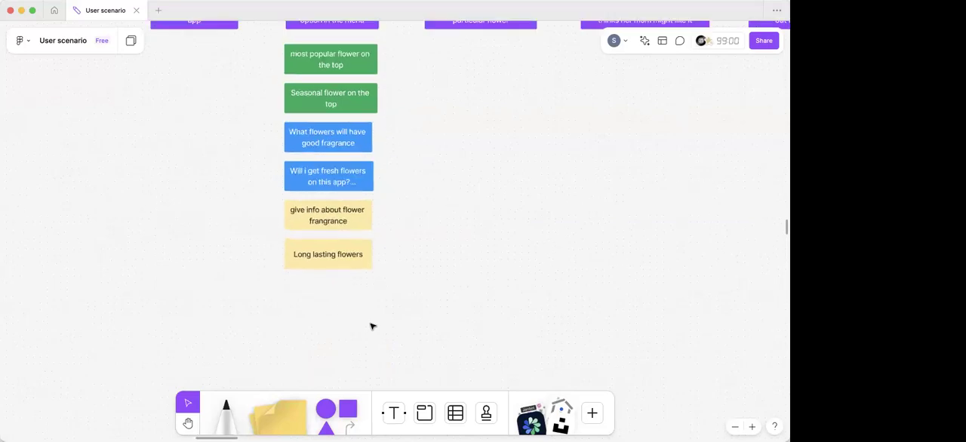
pyautogui.hscroll(3, 371, 326)
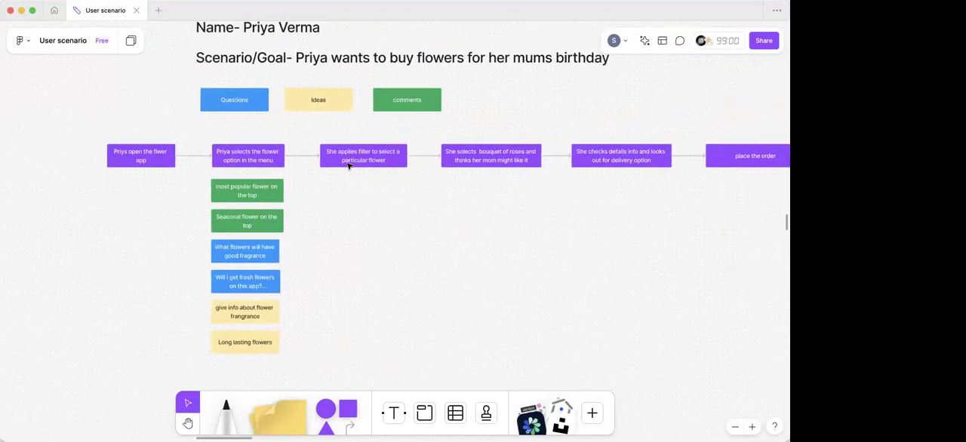
pyautogui.scroll(3, 349, 166)
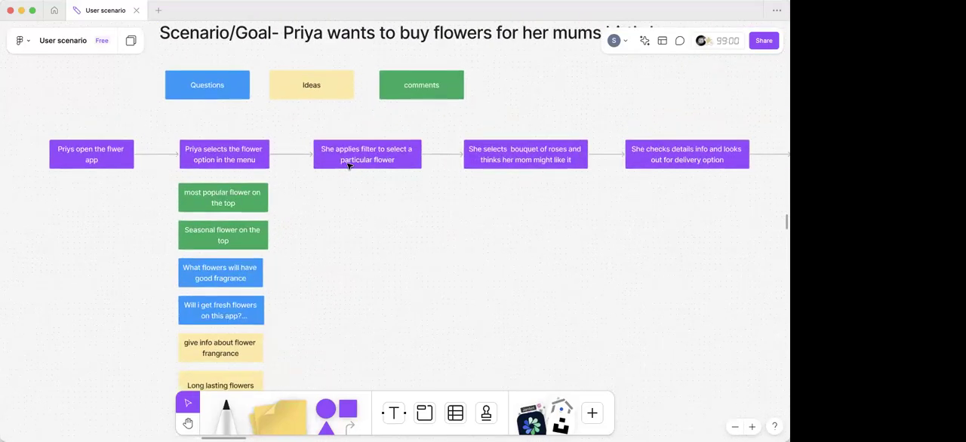
pyautogui.scroll(5, 348, 166)
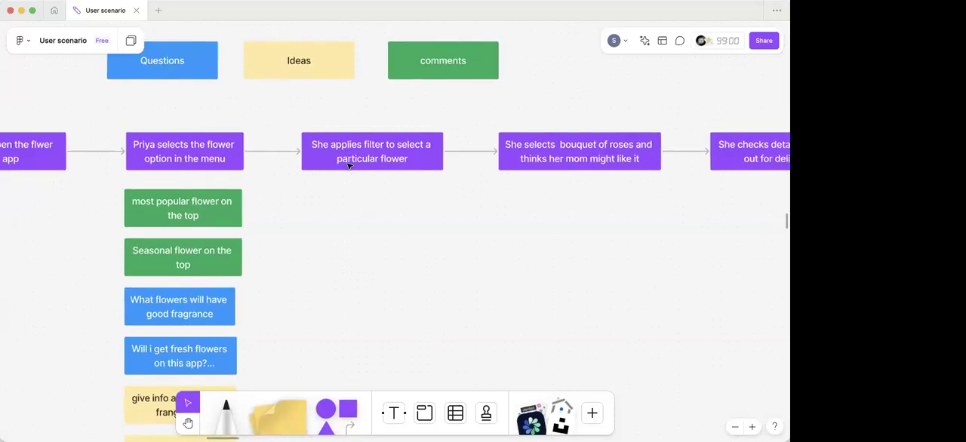
pyautogui.scroll(-2, 348, 166)
pyautogui.hscroll(2, 349, 166)
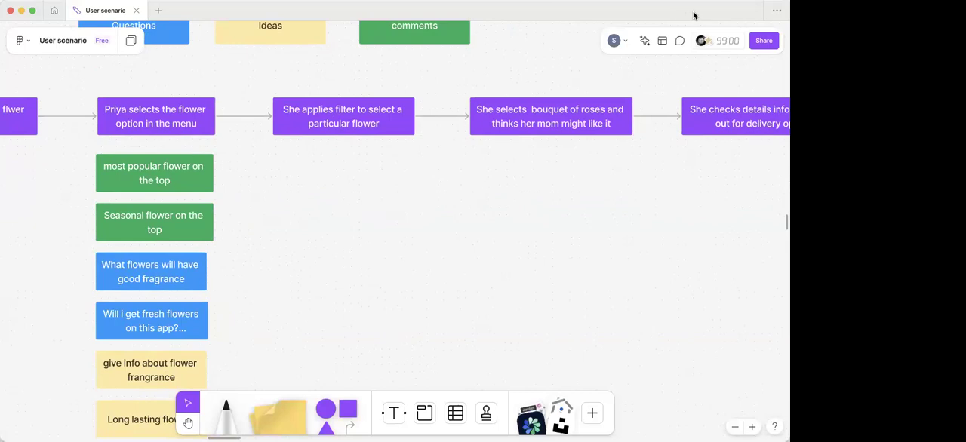
pyautogui.scroll(-4, 464, 241)
pyautogui.hscroll(-7, 463, 241)
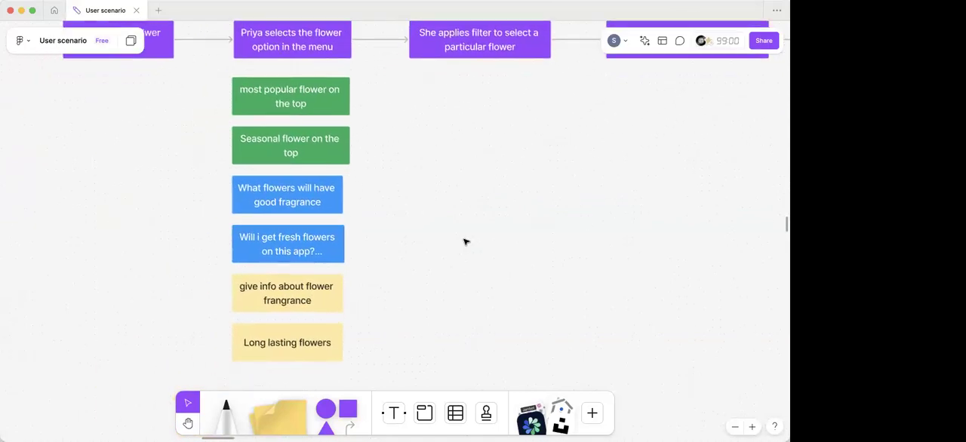
pyautogui.scroll(1, 464, 241)
pyautogui.hscroll(3, 464, 241)
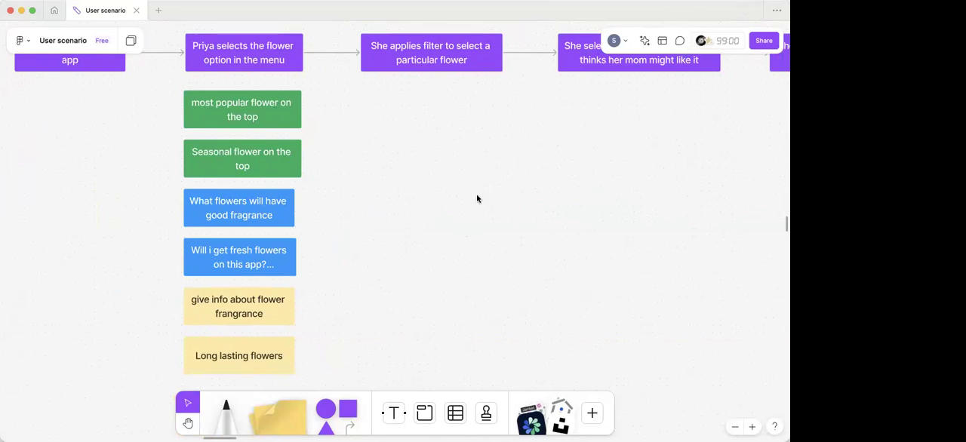
pyautogui.scroll(-5, 477, 199)
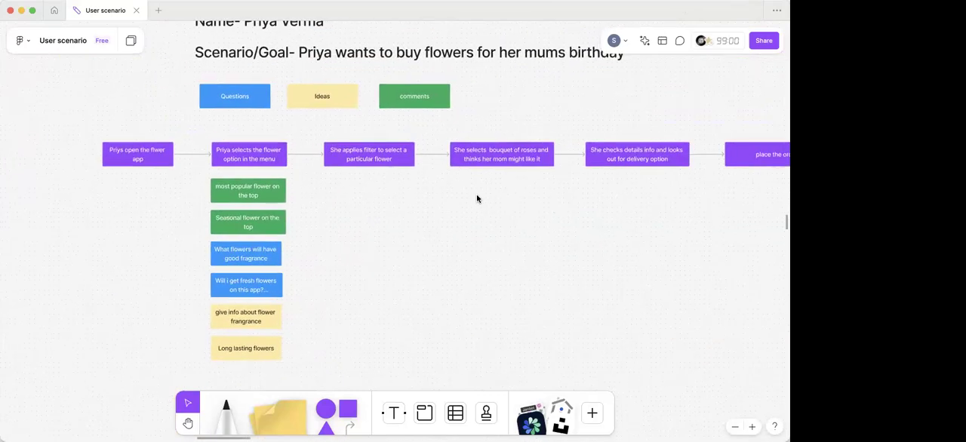
pyautogui.scroll(-3, 370, 250)
pyautogui.hscroll(3, 370, 249)
pyautogui.scroll(2, 369, 249)
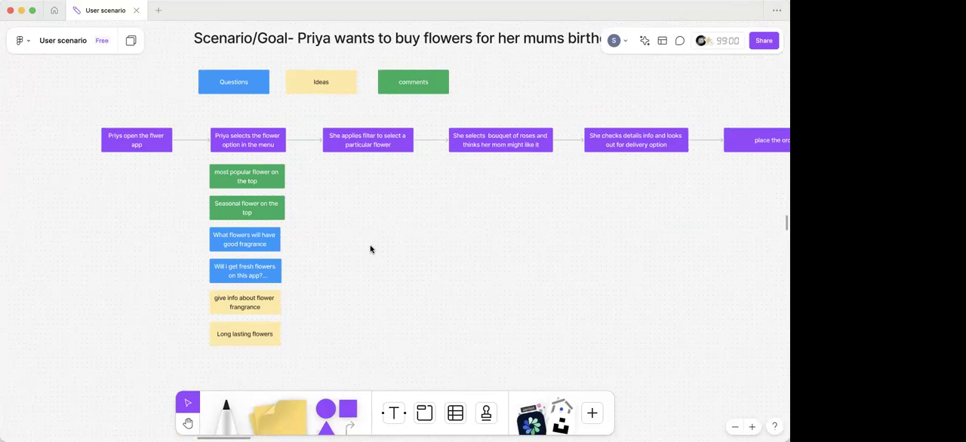
# - Add a rectangle beneath the third purple step about applying a filter, sized to match that step box
pyautogui.moveTo(348, 408); pyautogui.dragTo(350, 322)
pyautogui.moveTo(358, 199); pyautogui.dragTo(359, 180)
pyautogui.scroll(3, 359, 180)
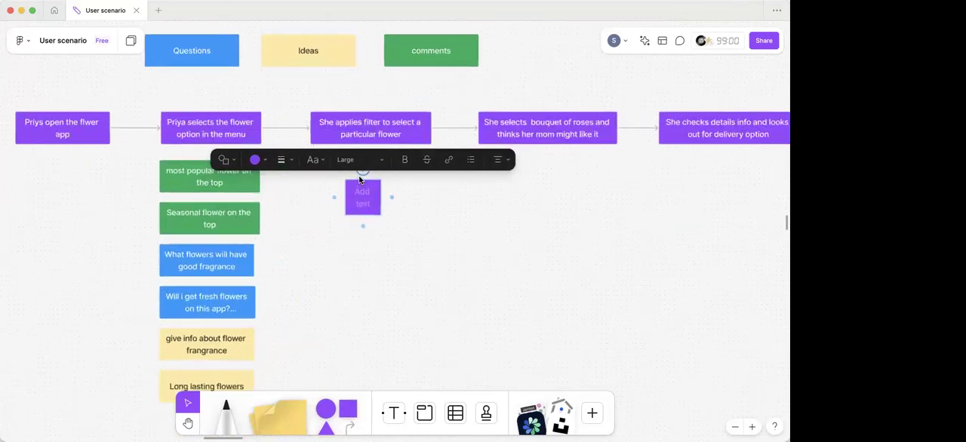
pyautogui.scroll(1, 359, 180)
pyautogui.scroll(-3, 360, 180)
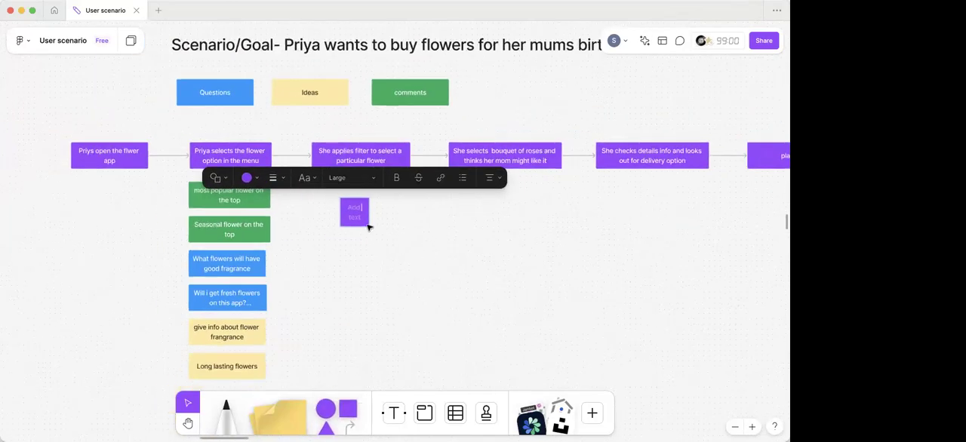
pyautogui.click(368, 212)
pyautogui.moveTo(365, 222)
pyautogui.mouseDown()
pyautogui.moveTo(362, 207)
pyautogui.moveTo(366, 231)
pyautogui.moveTo(367, 207)
pyautogui.mouseUp()
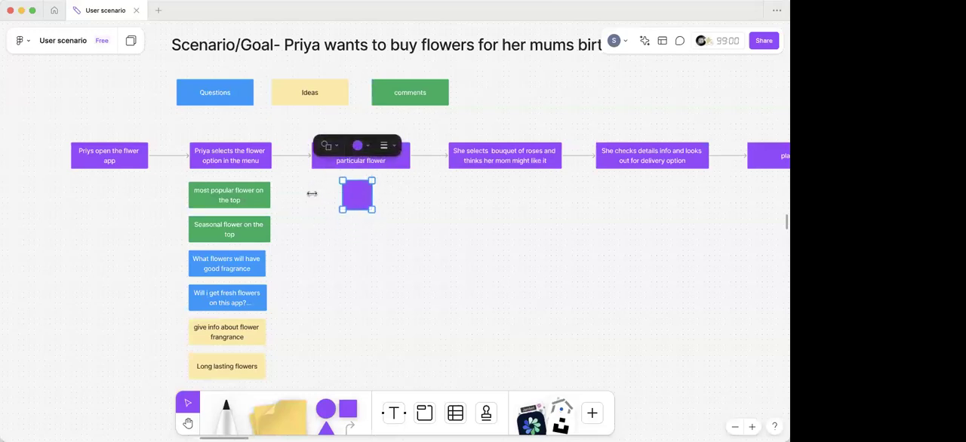
pyautogui.moveTo(311, 193); pyautogui.dragTo(313, 194)
pyautogui.moveTo(372, 195); pyautogui.dragTo(409, 194)
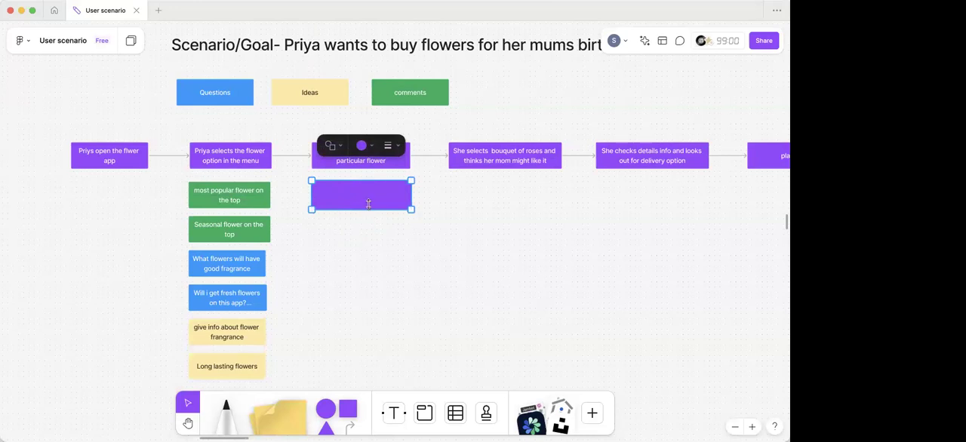
pyautogui.doubleClick(359, 194)
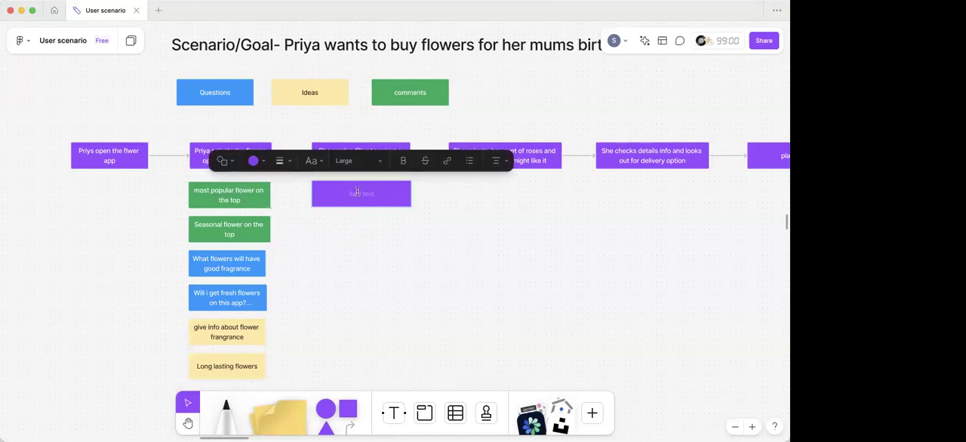
pyautogui.click(341, 227)
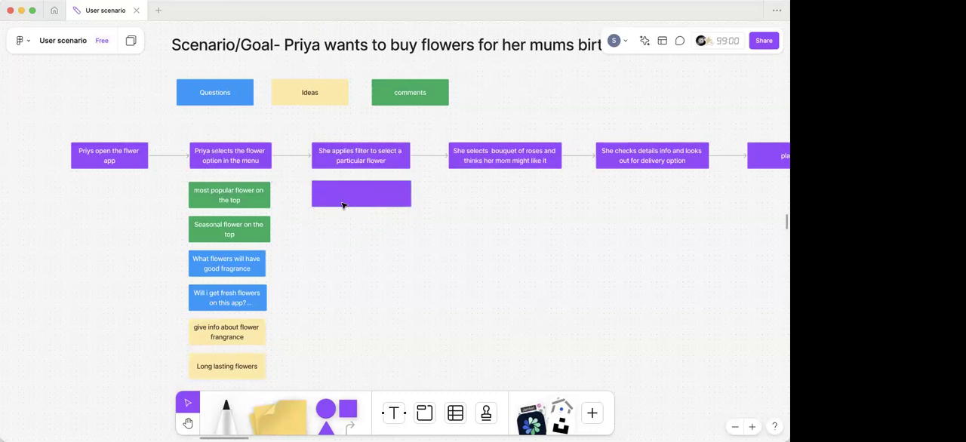
# - Fill the new rectangle beneath the filter step with the green used for comments
pyautogui.click(342, 203)
pyautogui.click(370, 145)
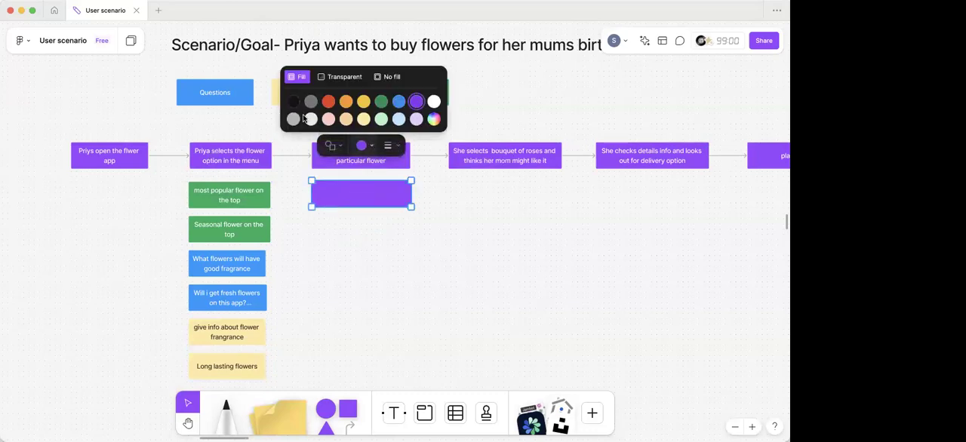
pyautogui.click(387, 101)
pyautogui.doubleClick(348, 199)
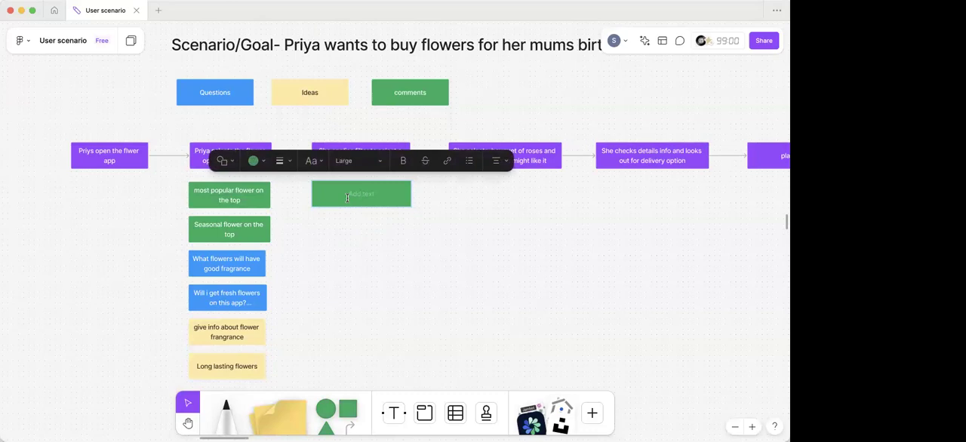
pyautogui.click(346, 220)
# - Enter "Best seller" as the text of the green box beneath the filter step
pyautogui.scroll(3, 345, 220)
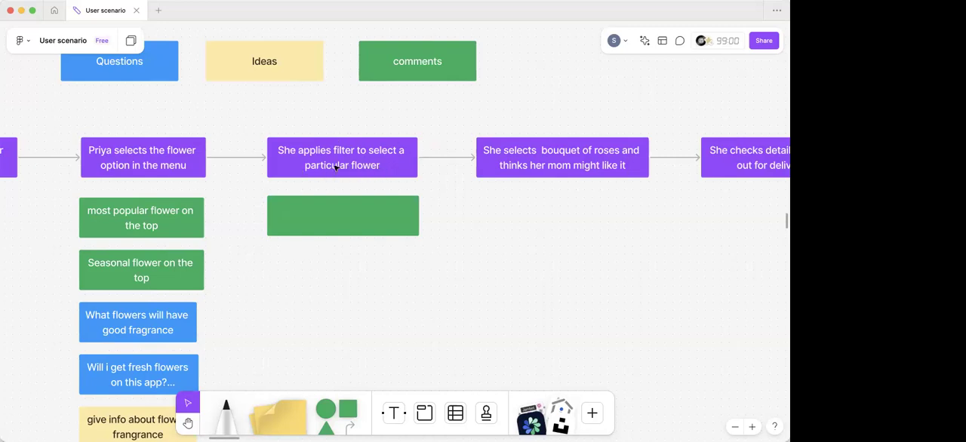
pyautogui.click(317, 217)
pyautogui.click(317, 215)
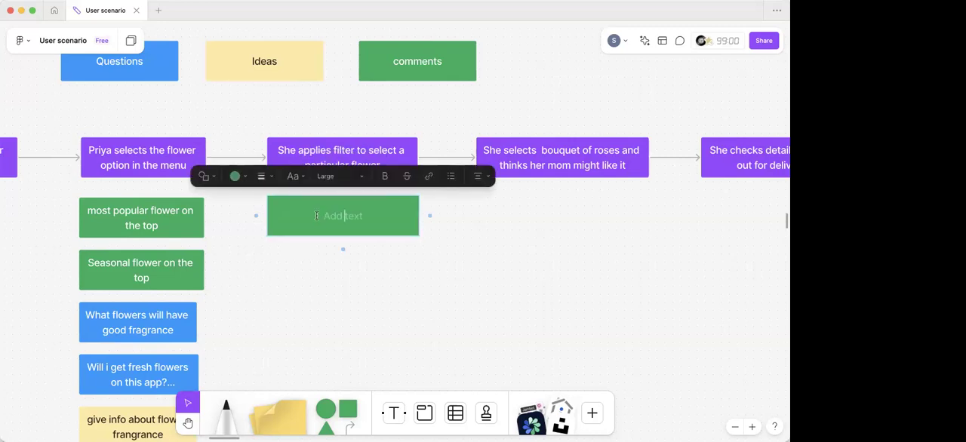
pyautogui.write('Best seller')
pyautogui.click(361, 287)
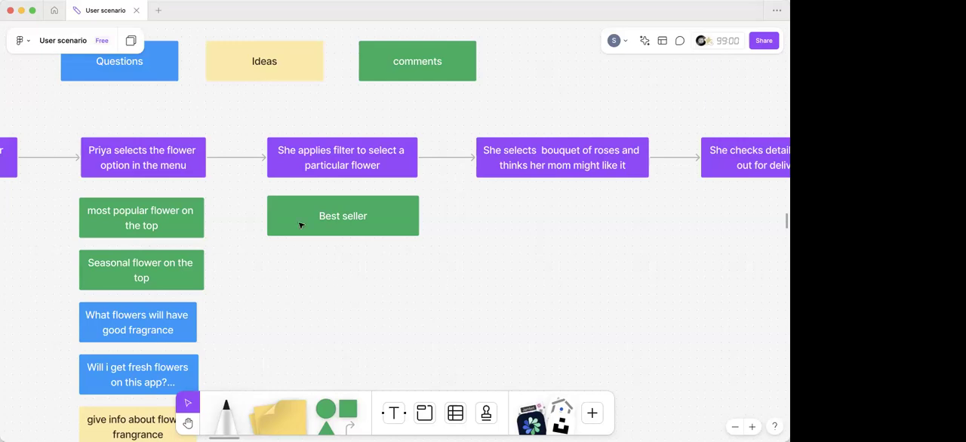
pyautogui.scroll(-5, 299, 225)
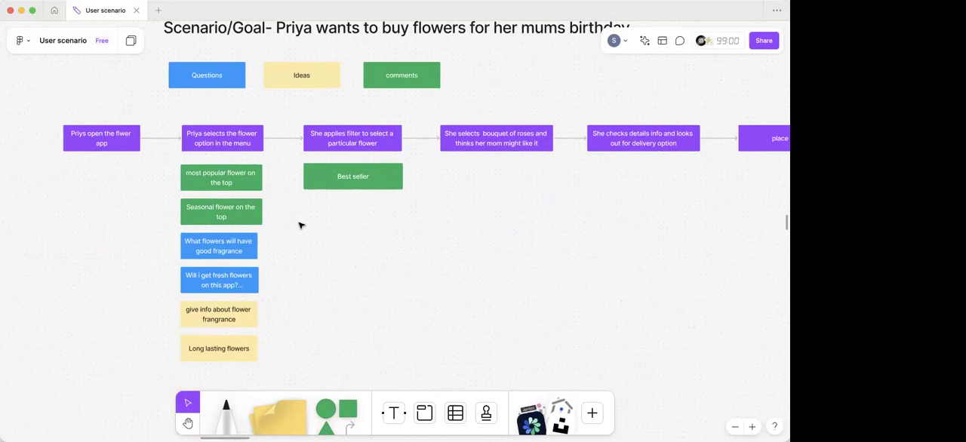
pyautogui.scroll(2, 300, 225)
pyautogui.hscroll(2, 300, 224)
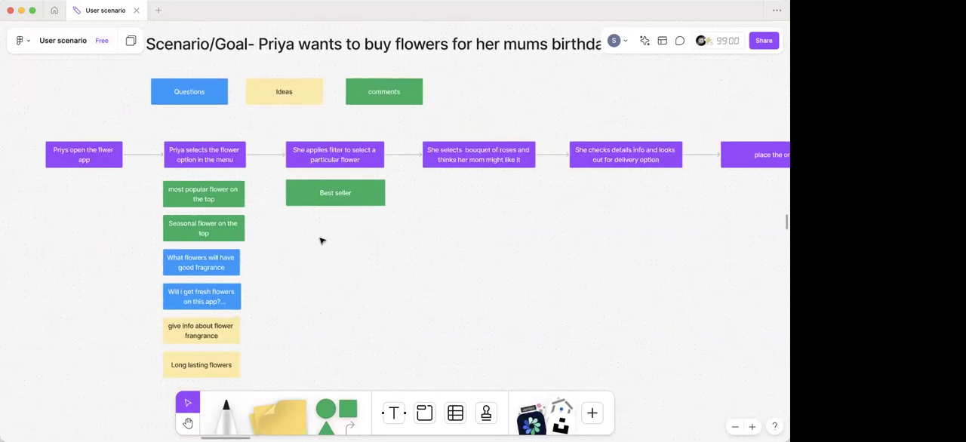
# - Duplicate the green "Best seller" box directly beneath itself in the filter step's column
pyautogui.scroll(-3, 319, 240)
pyautogui.hscroll(-1, 319, 240)
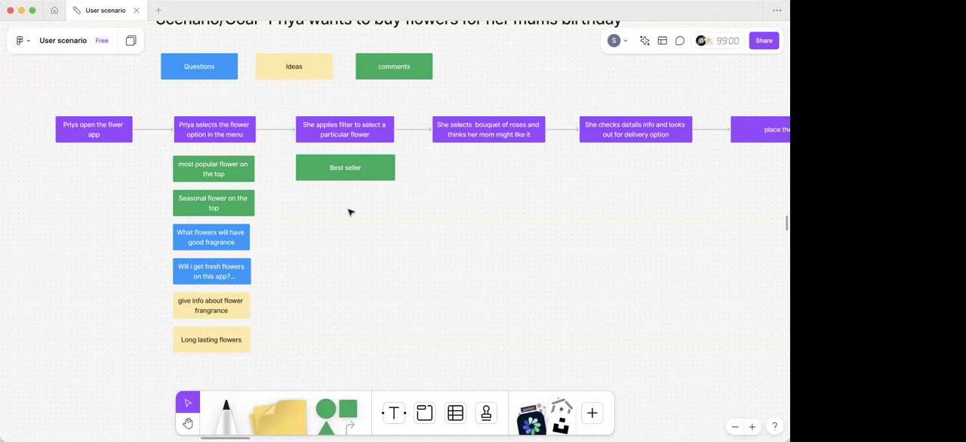
pyautogui.scroll(5, 362, 169)
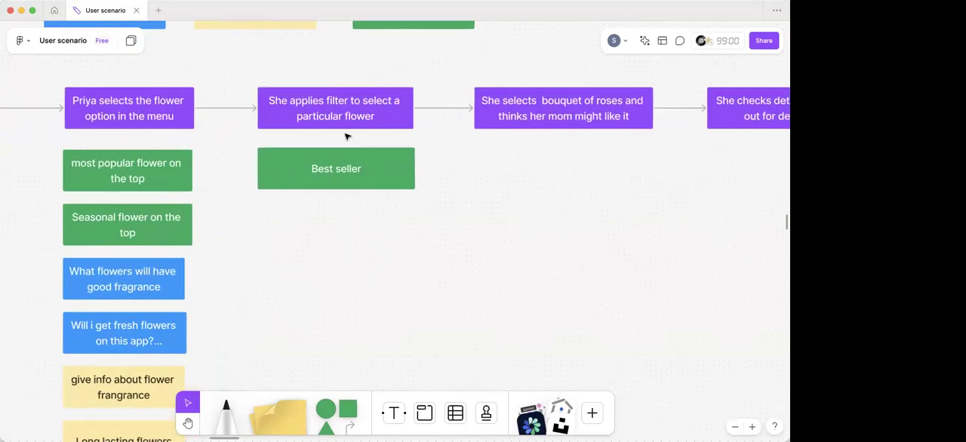
pyautogui.scroll(-3, 346, 136)
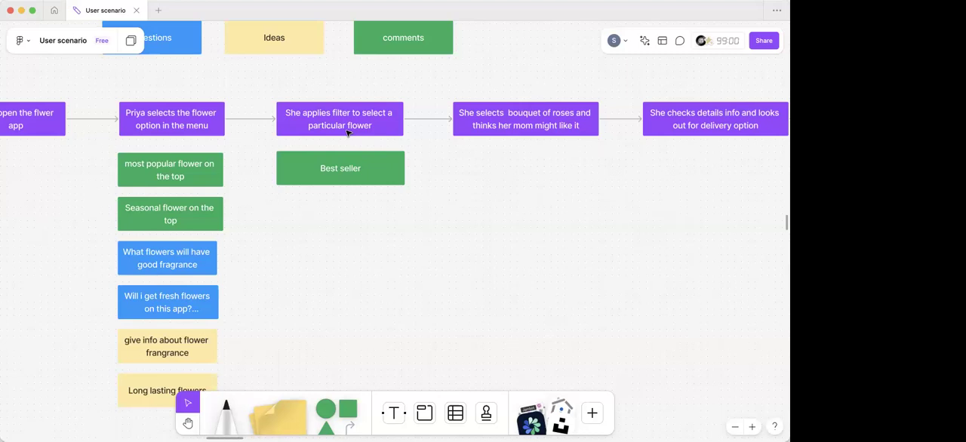
pyautogui.click(297, 178)
pyautogui.moveTo(297, 177); pyautogui.dragTo(293, 222)
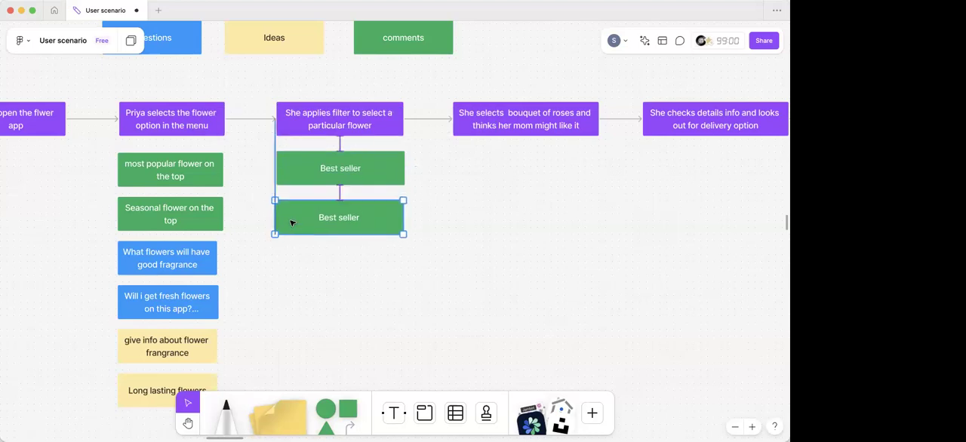
# - Replace the text of the duplicated green box with "spl category of flowers availabitity"
pyautogui.doubleClick(355, 216)
pyautogui.press('BackSpace')
pyautogui.write('spl')
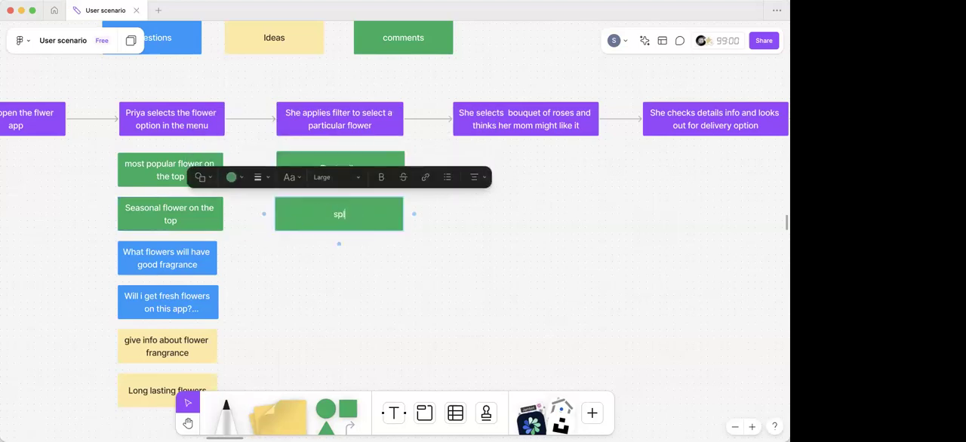
pyautogui.write(' category of flwers')
pyautogui.press('BackSpace')
pyautogui.press('BackSpace')
pyautogui.press('BackSpace')
pyautogui.press('BackSpace')
pyautogui.press('BackSpace')
pyautogui.write('owers')
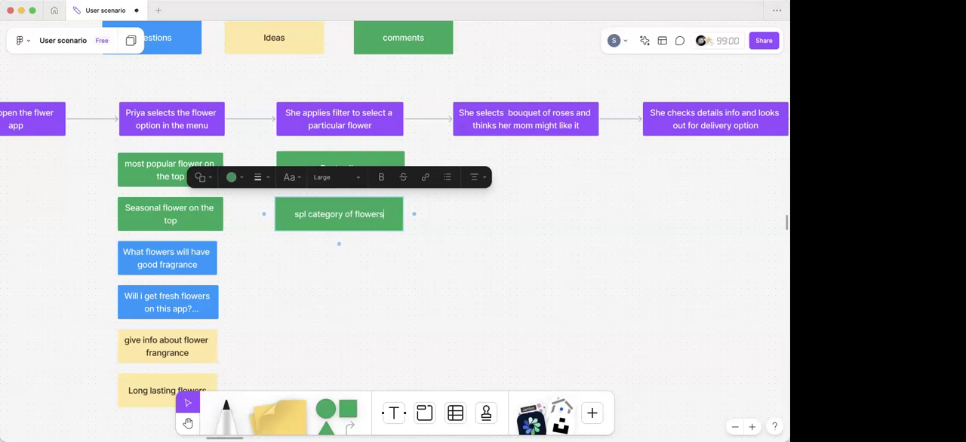
pyautogui.write(' availab')
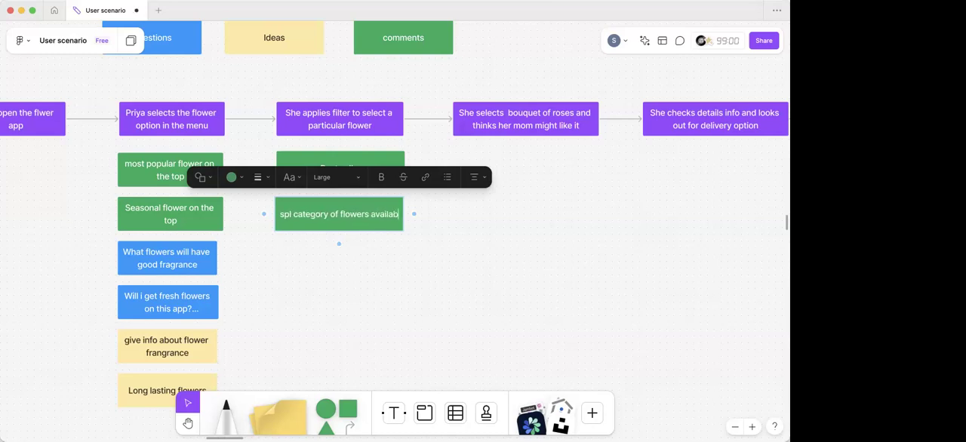
pyautogui.write('litity')
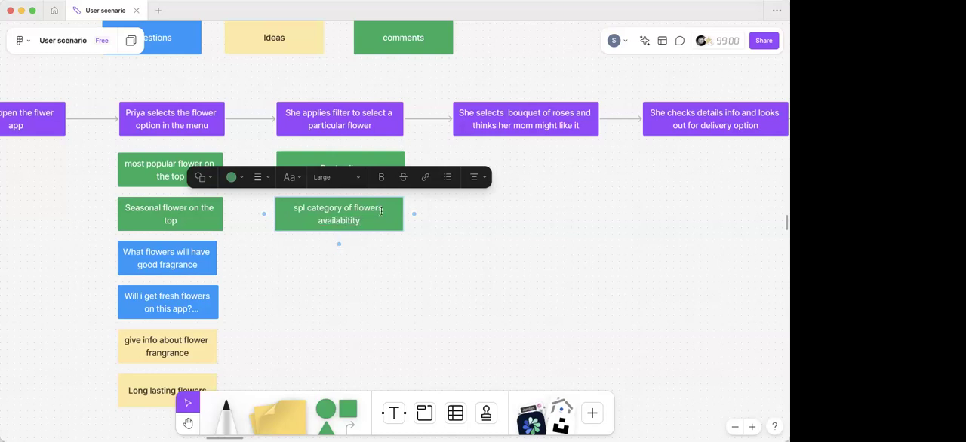
pyautogui.click(370, 250)
# - Copy the blue flower fragrance question box beneath the filter step's green boxes and widen it to match the column
pyautogui.scroll(-5, 365, 246)
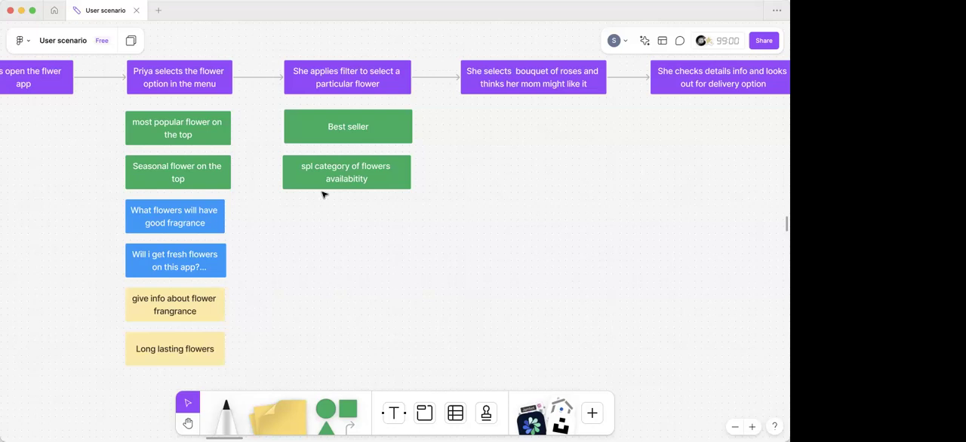
pyautogui.click(212, 225)
pyautogui.moveTo(212, 225); pyautogui.dragTo(412, 224)
pyautogui.click(394, 230)
pyautogui.click(383, 226)
# - Replace the text of the copied blue box with "will i get a particular colur of roses"
pyautogui.doubleClick(363, 227)
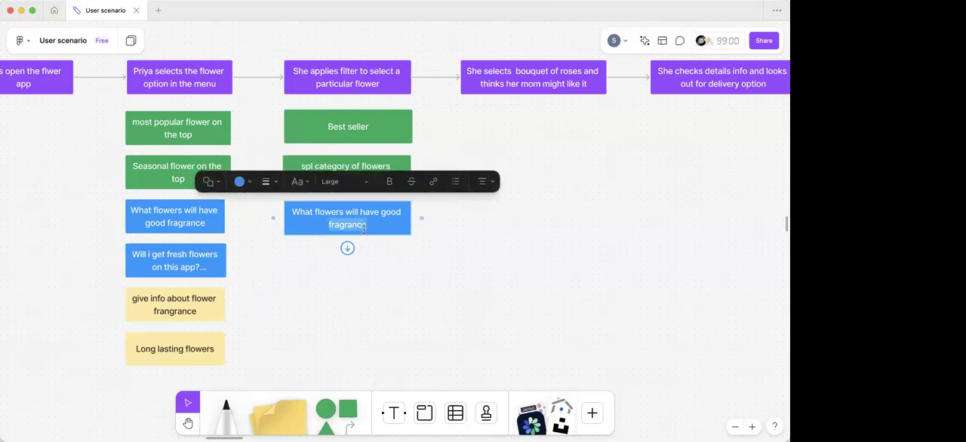
pyautogui.press('super+a')
pyautogui.press('BackSpace')
pyautogui.write('will')
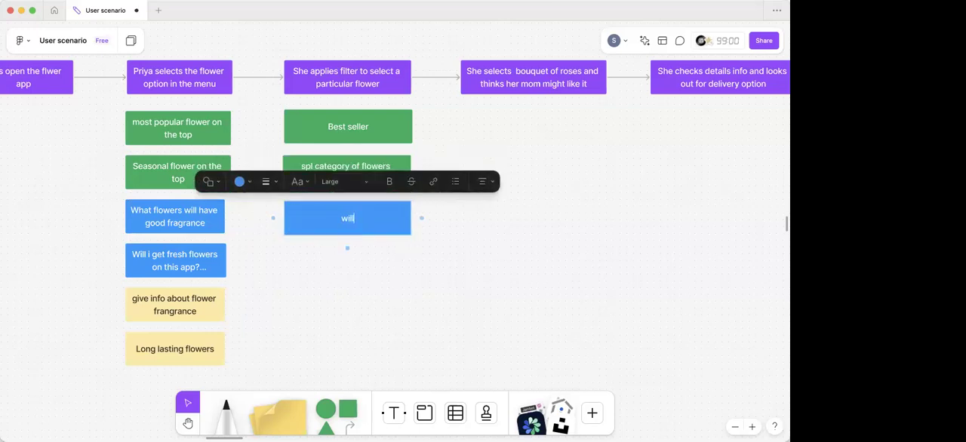
pyautogui.write(' i get a particula')
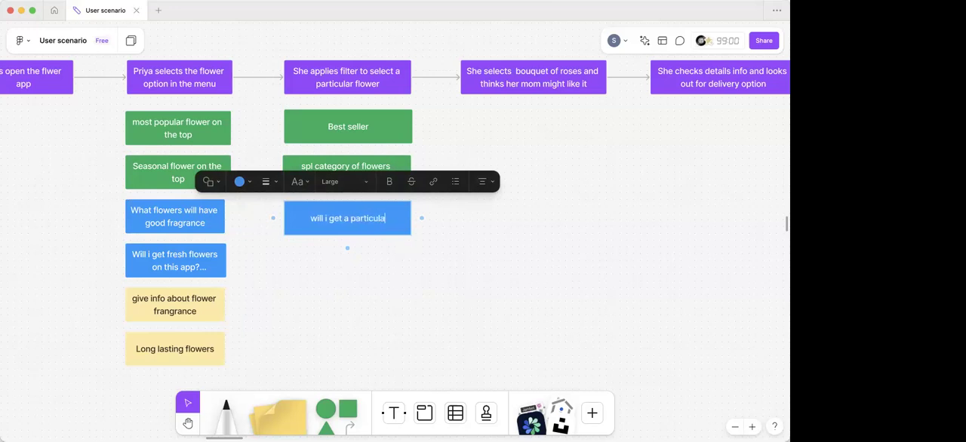
pyautogui.write('r col')
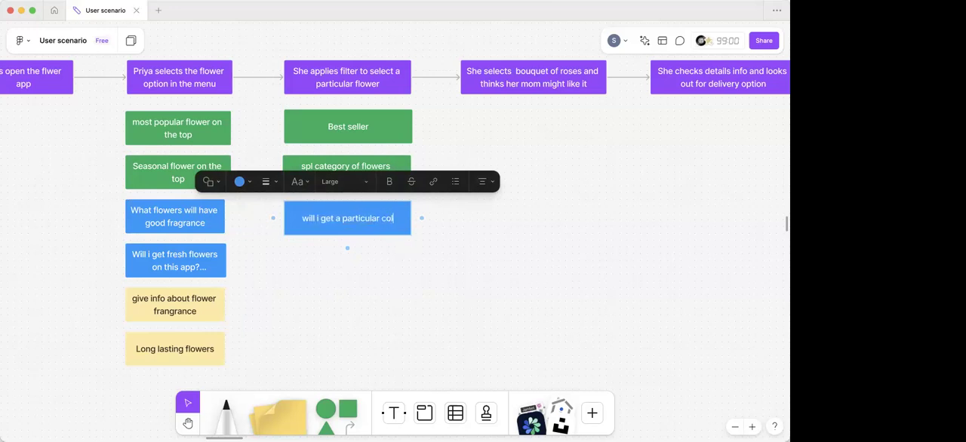
pyautogui.write('ur of roses')
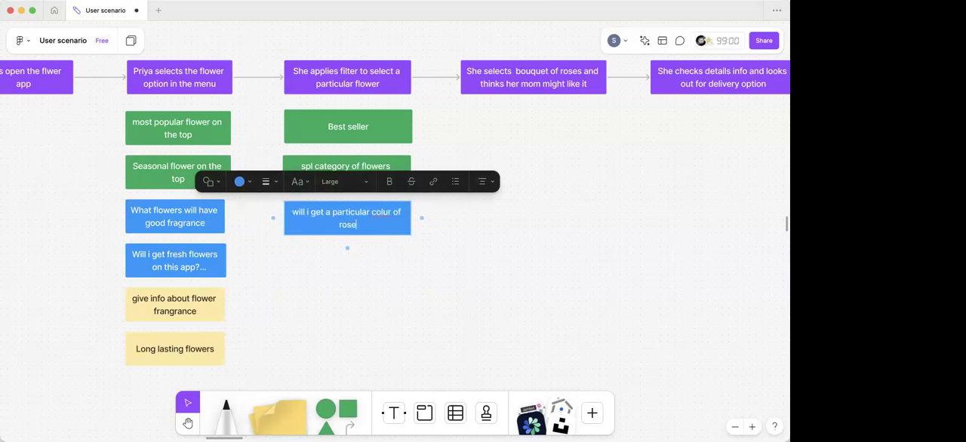
pyautogui.click(369, 240)
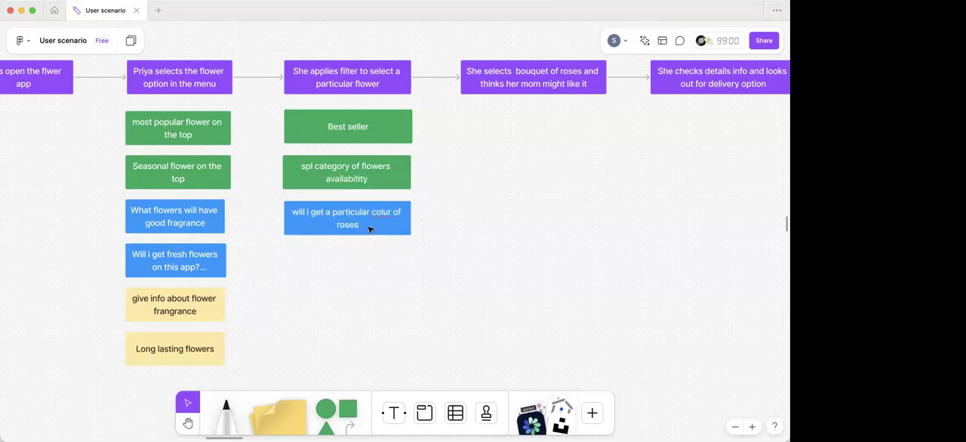
# - Duplicate the blue rose colour question beneath itself and change the copy's text to "which flower will my mom might like?"
pyautogui.click(370, 228)
pyautogui.moveTo(367, 242); pyautogui.dragTo(365, 271)
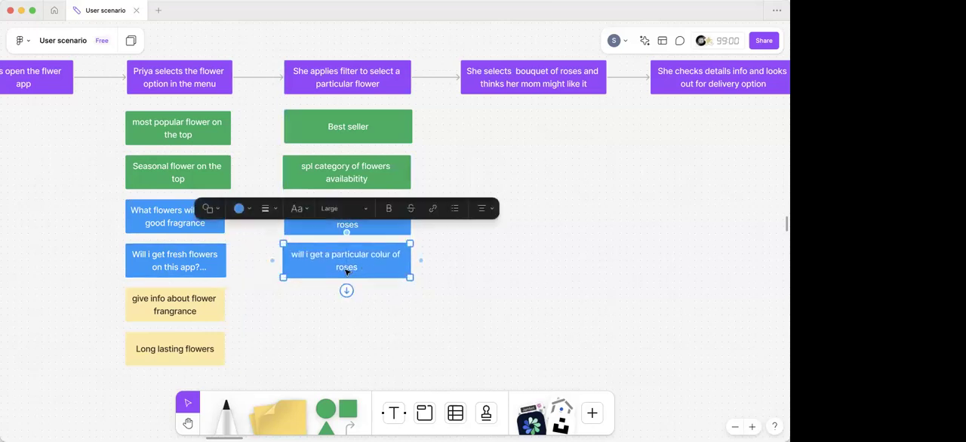
pyautogui.doubleClick(347, 268)
pyautogui.hotkey('ctrl', 'a')
pyautogui.press('BackSpace')
pyautogui.write('which ')
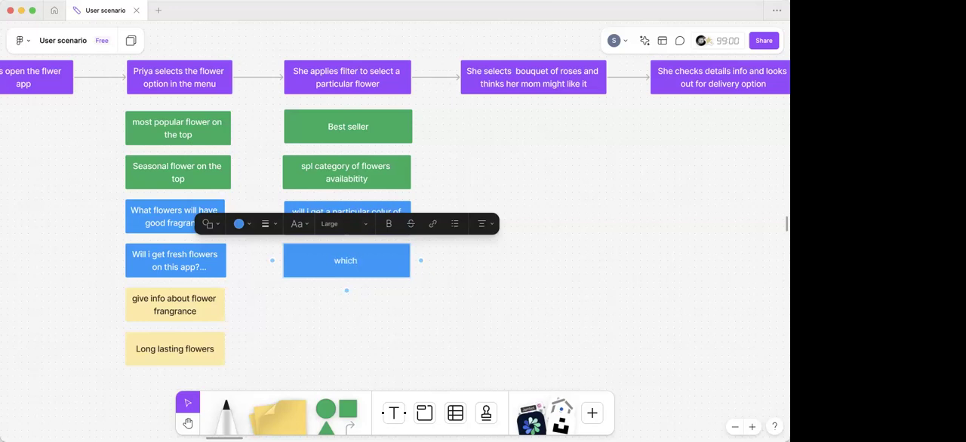
pyautogui.write('flower will my mom might l')
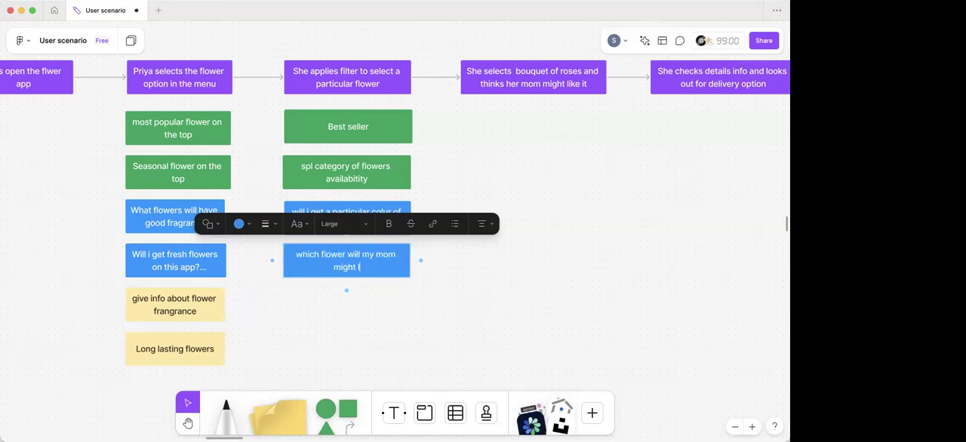
pyautogui.write('ike?')
pyautogui.press('Escape')
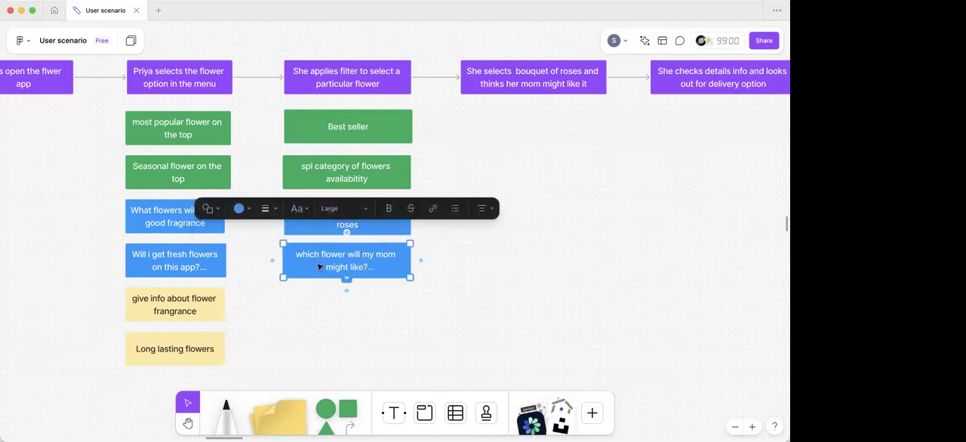
pyautogui.click(306, 315)
# - Copy the yellow "Long lasting flowers" box beneath the filter step's blue questions and widen it to match the column
pyautogui.scroll(-3, 305, 316)
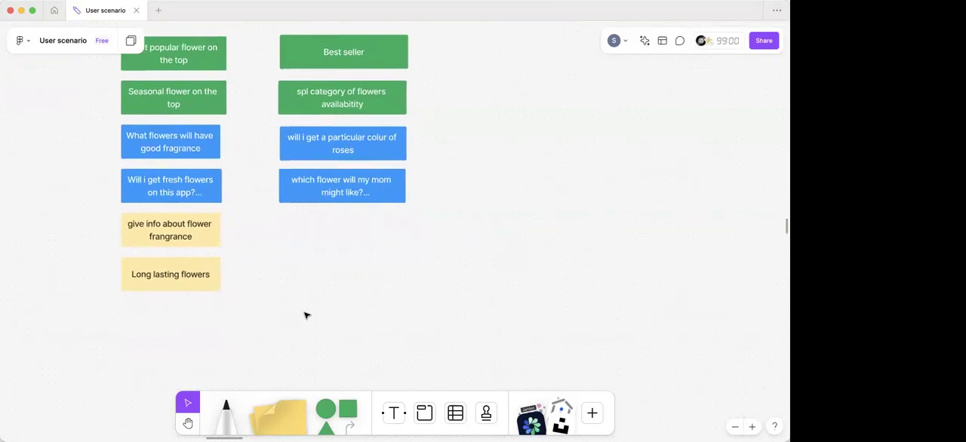
pyautogui.click(169, 277)
pyautogui.moveTo(168, 276); pyautogui.dragTo(406, 217)
pyautogui.moveTo(345, 220); pyautogui.dragTo(346, 231)
# - Replace the text of the copied yellow box with "BEst for birthdays"
pyautogui.doubleClick(346, 232)
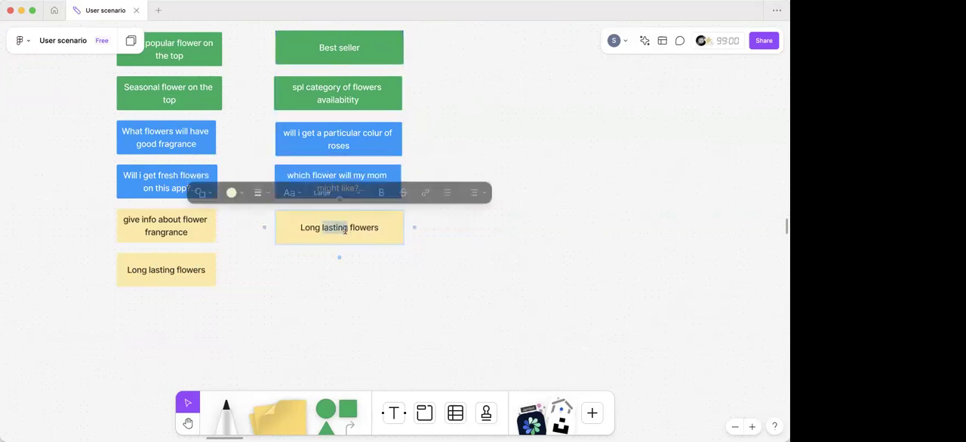
pyautogui.hotkey('ctrl', 'a')
pyautogui.press('BackSpace')
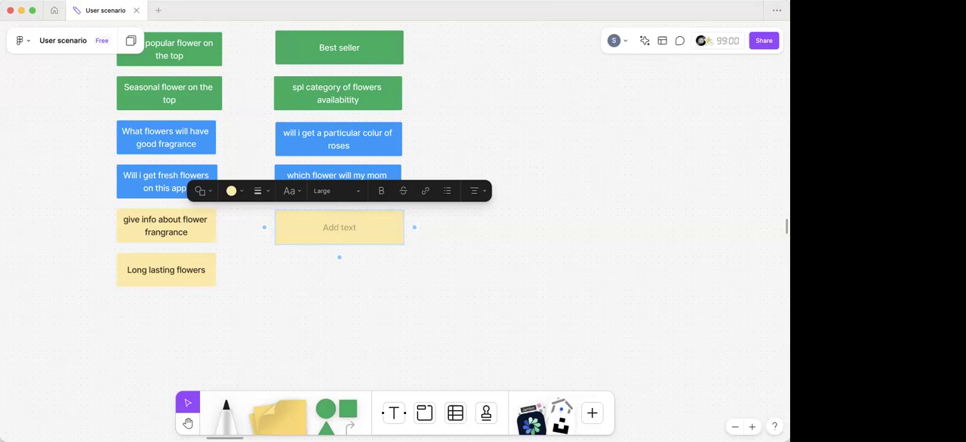
pyautogui.scroll(5, 331, 168)
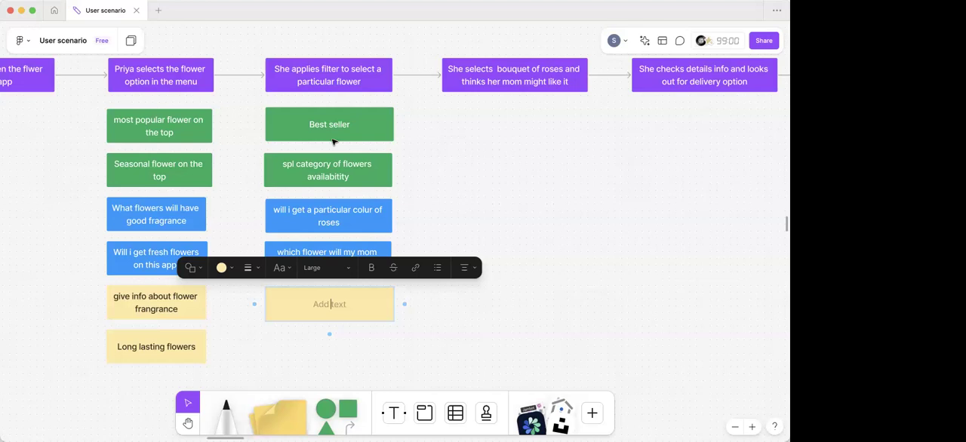
pyautogui.click(445, 202)
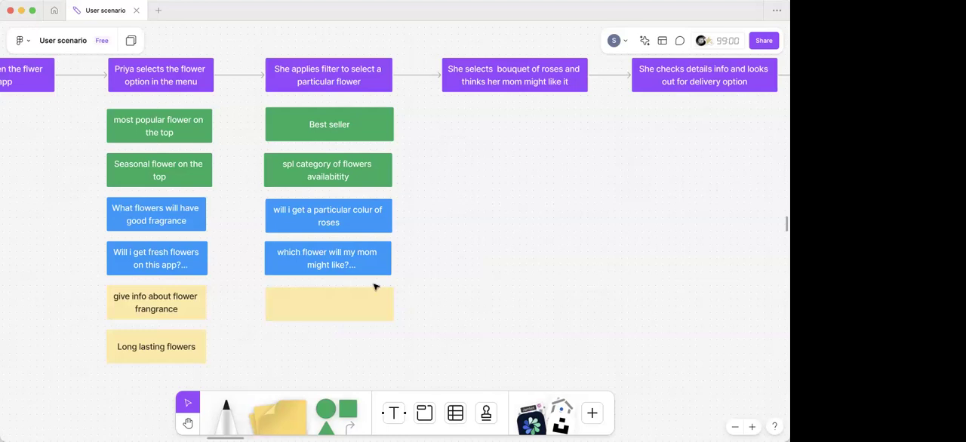
pyautogui.click(330, 304)
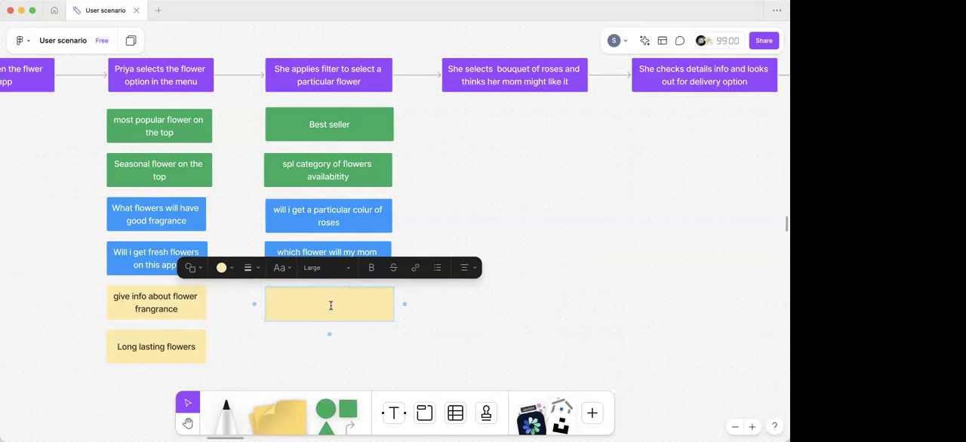
pyautogui.write('BEst for birthdays')
pyautogui.click(392, 328)
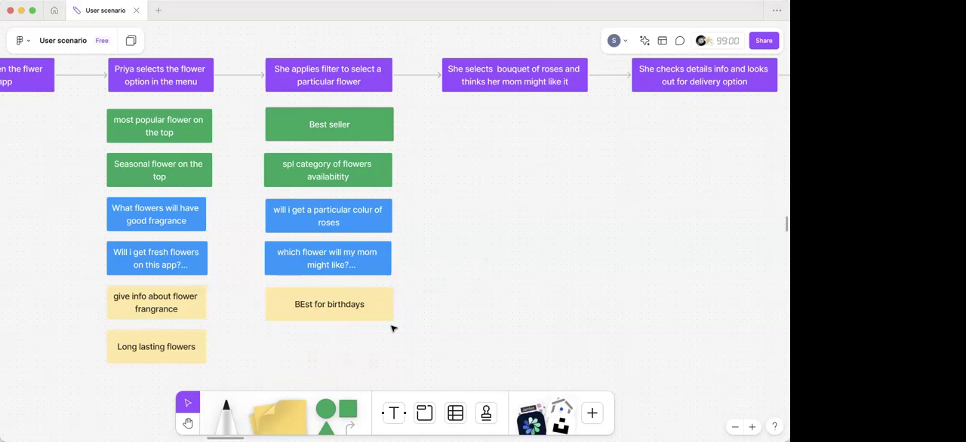
# - Duplicate the yellow birthdays idea beneath itself and change the copy's text to "we can give her option to mix flowers"
pyautogui.scroll(-3, 392, 329)
pyautogui.click(278, 249)
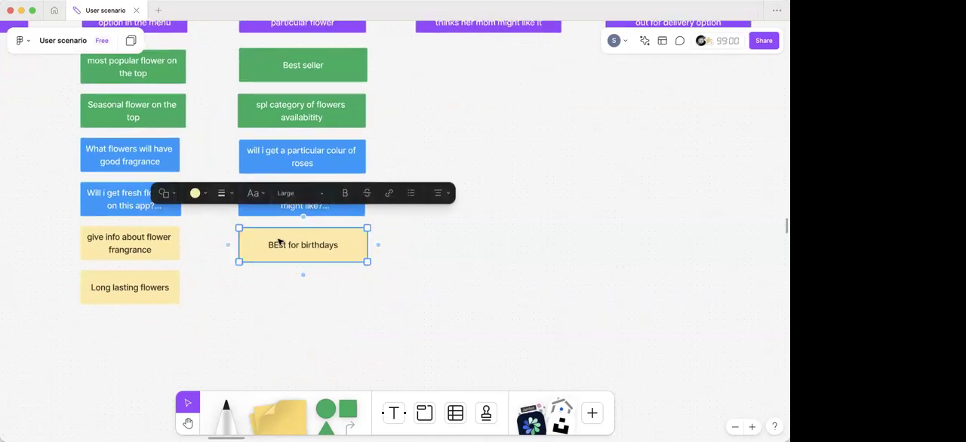
pyautogui.moveTo(278, 249); pyautogui.dragTo(276, 290)
pyautogui.doubleClick(307, 289)
pyautogui.press('super+a')
pyautogui.press('BackSpace')
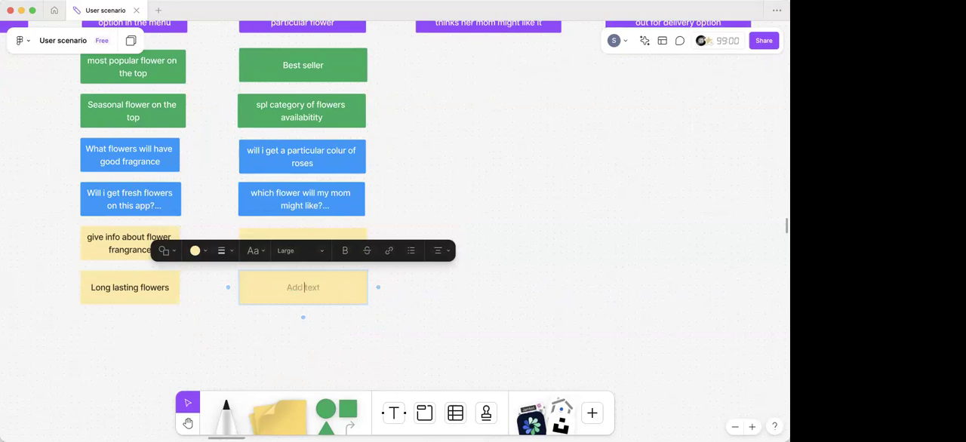
pyautogui.write('we can give her option to mix flowers')
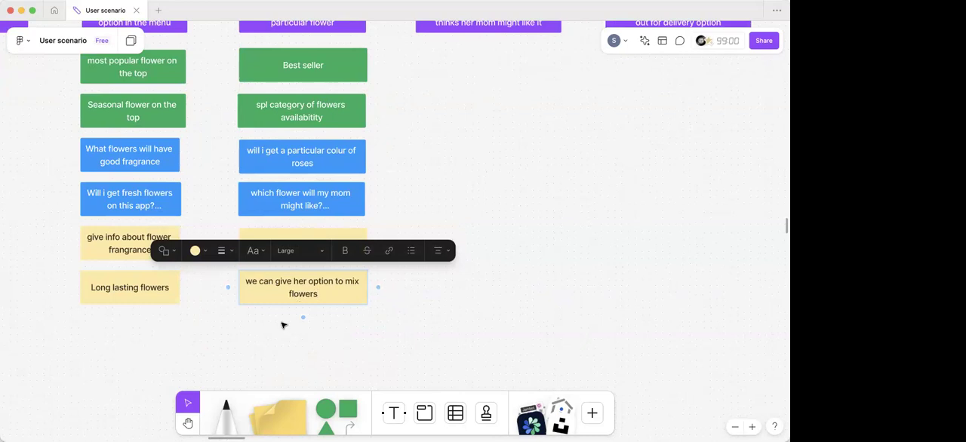
pyautogui.click(245, 332)
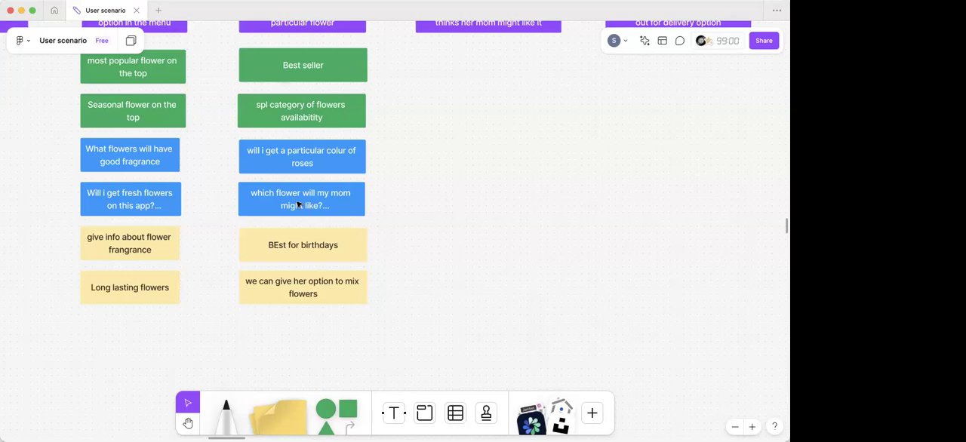
# - Copy the green "Best seller" box beneath the yellow flower mixing idea in the filter step's column
pyautogui.scroll(-1, 277, 318)
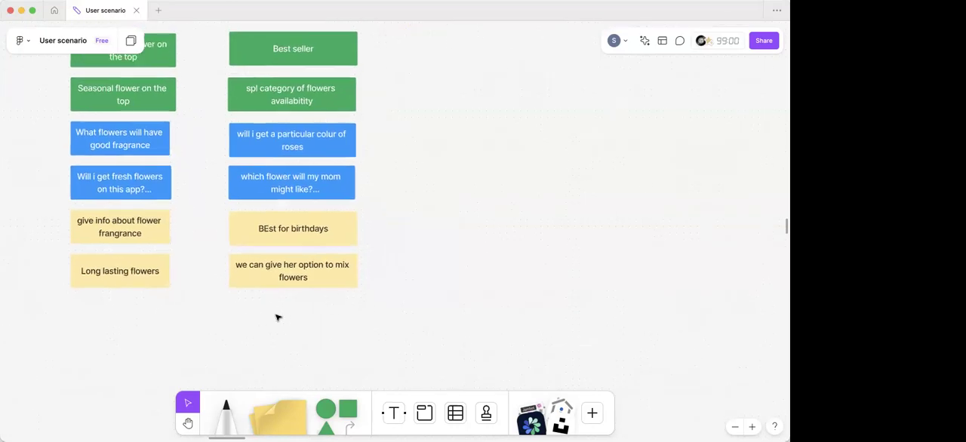
pyautogui.scroll(3, 278, 317)
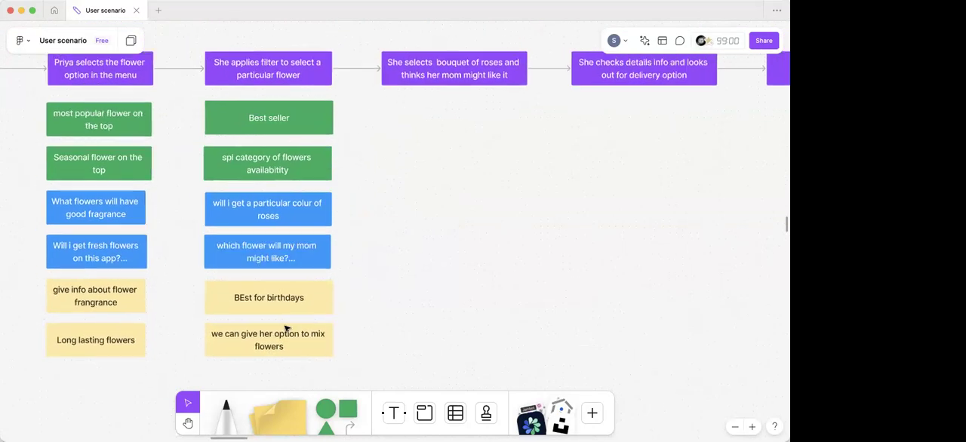
pyautogui.hscroll(-3, 286, 328)
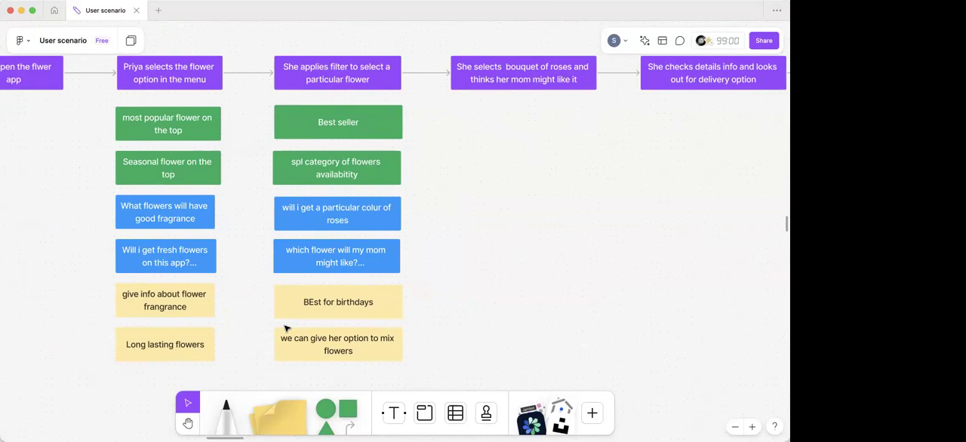
pyautogui.scroll(-2, 285, 328)
pyautogui.scroll(-3, 281, 286)
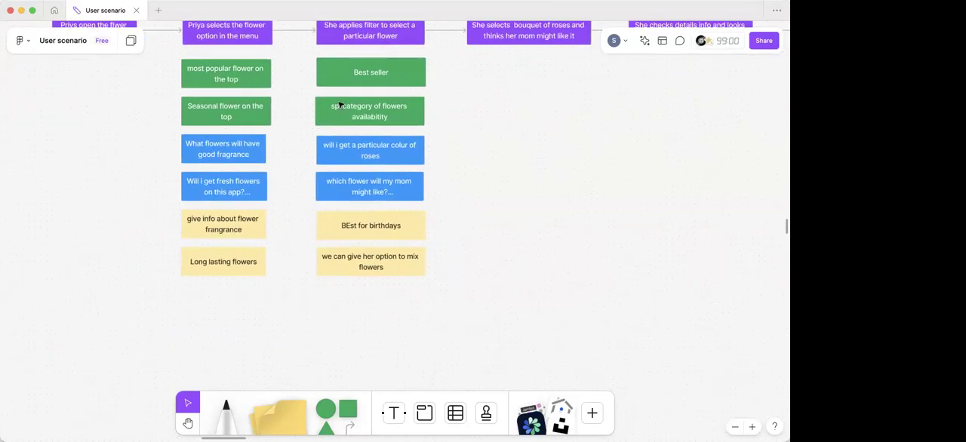
pyautogui.click(341, 81)
pyautogui.moveTo(342, 81); pyautogui.dragTo(344, 305)
# - Replace the text of the copied green box with "price range in filter"
pyautogui.doubleClick(369, 295)
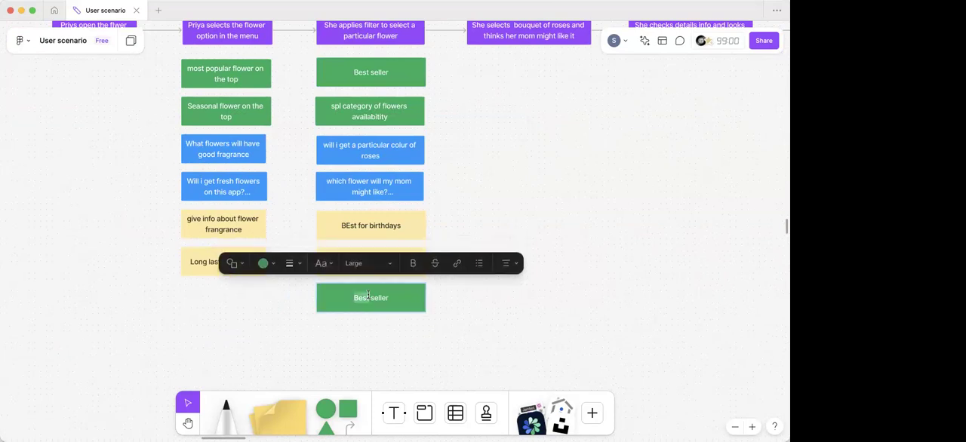
pyautogui.press('super+a')
pyautogui.write('price range in filter')
pyautogui.click(337, 349)
# - Duplicate the green price range box beneath itself and change the copy's text to "Top vendor"
pyautogui.click(339, 303)
pyautogui.moveTo(345, 299); pyautogui.dragTo(346, 345)
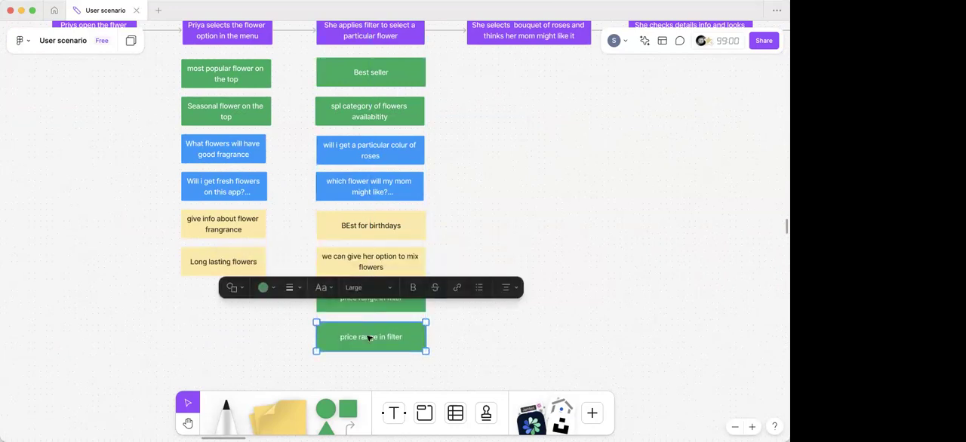
pyautogui.doubleClick(347, 340)
pyautogui.press('BackSpace')
pyautogui.write('Top vendor')
pyautogui.click(464, 196)
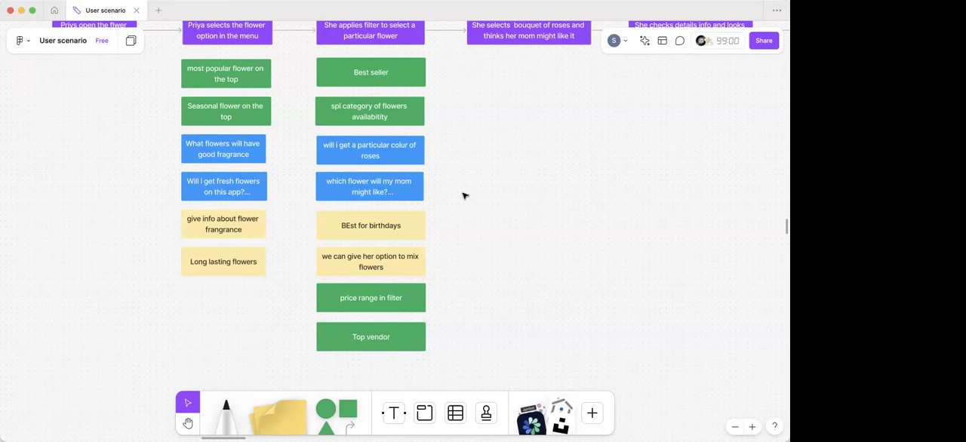
# - Copy the green "Best seller" box beneath the purple step about selecting a bouquet of roses
pyautogui.hscroll(5, 465, 197)
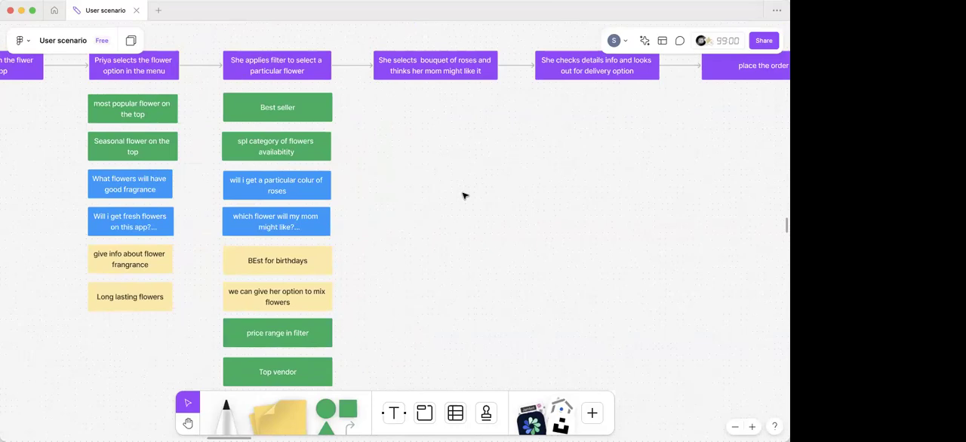
pyautogui.scroll(3, 470, 119)
pyautogui.hscroll(2, 470, 118)
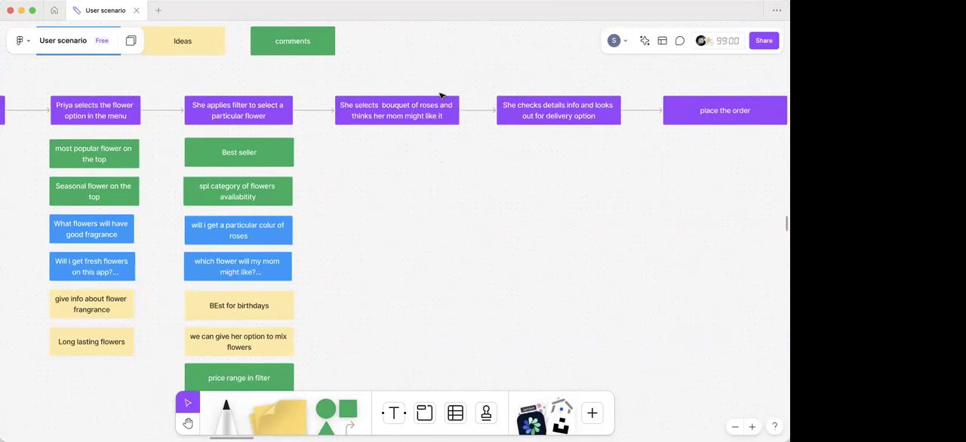
pyautogui.scroll(3, 348, 121)
pyautogui.scroll(2, 348, 121)
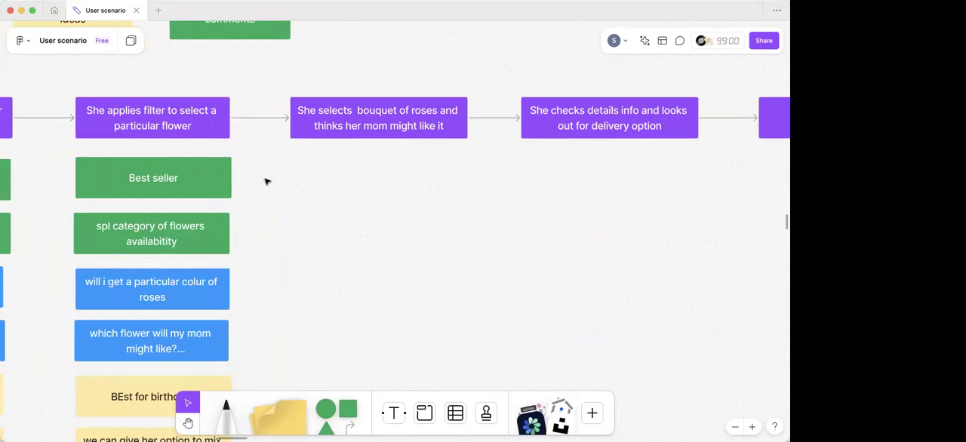
pyautogui.click(187, 178)
pyautogui.moveTo(188, 178); pyautogui.dragTo(380, 178)
# - Replace the text of the green box under the bouquet step with "details of flower"
pyautogui.tripleClick(381, 178)
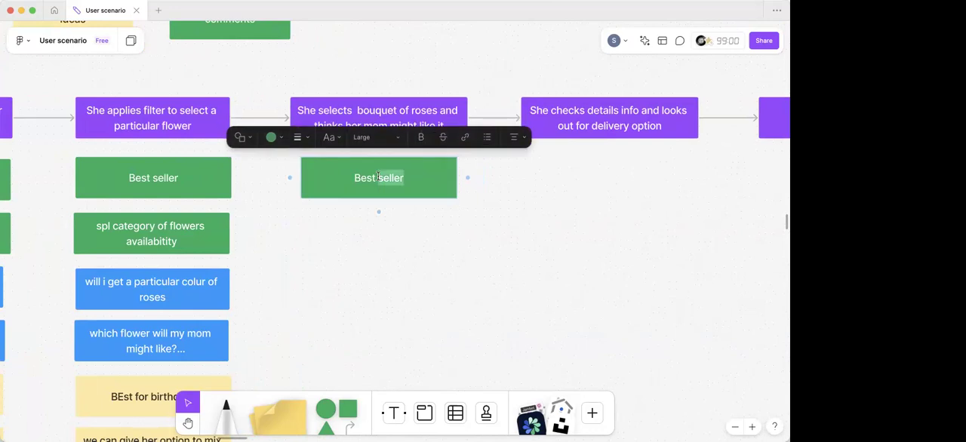
pyautogui.press('BackSpace')
pyautogui.write('details of flower')
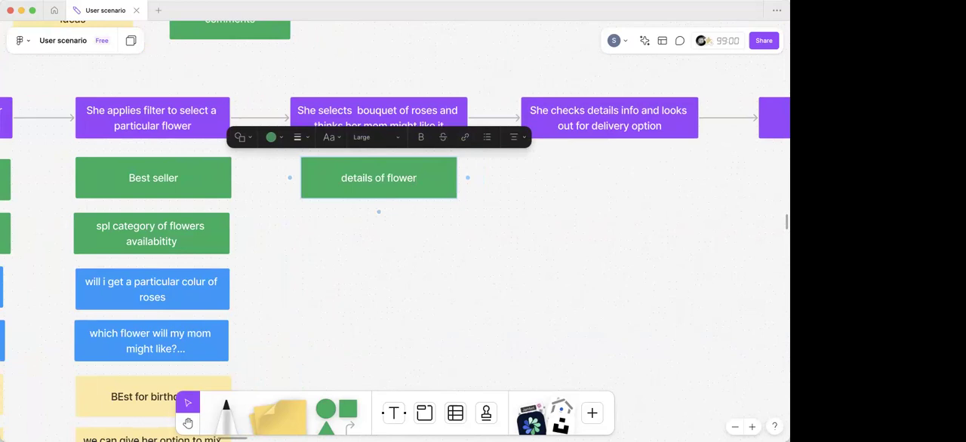
pyautogui.click(336, 259)
# - Copy the blue rose colour question beneath the green "details of flower" box and clear the copy's text
pyautogui.click(206, 303)
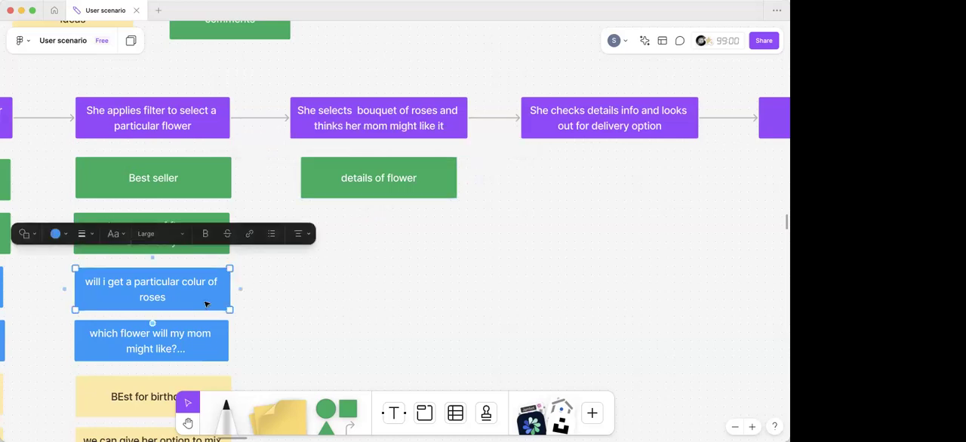
pyautogui.moveTo(154, 304); pyautogui.dragTo(380, 241)
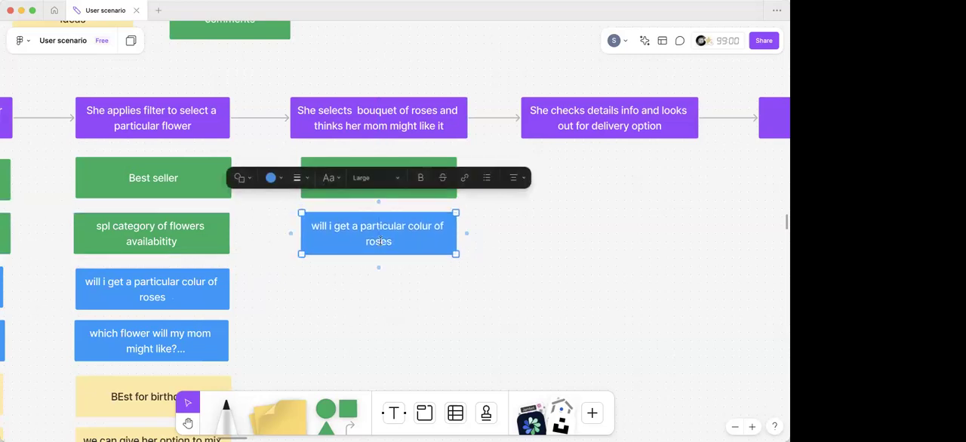
pyautogui.doubleClick(379, 241)
pyautogui.press('super+a')
pyautogui.press('BackSpace')
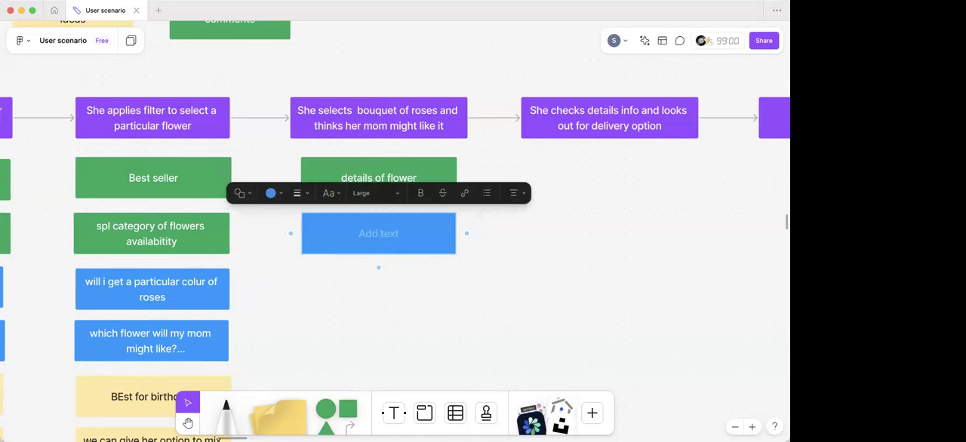
# - Enter "How mnay flwers will come in one bouquet" in the empty blue question box
pyautogui.write('How mnay flwer')
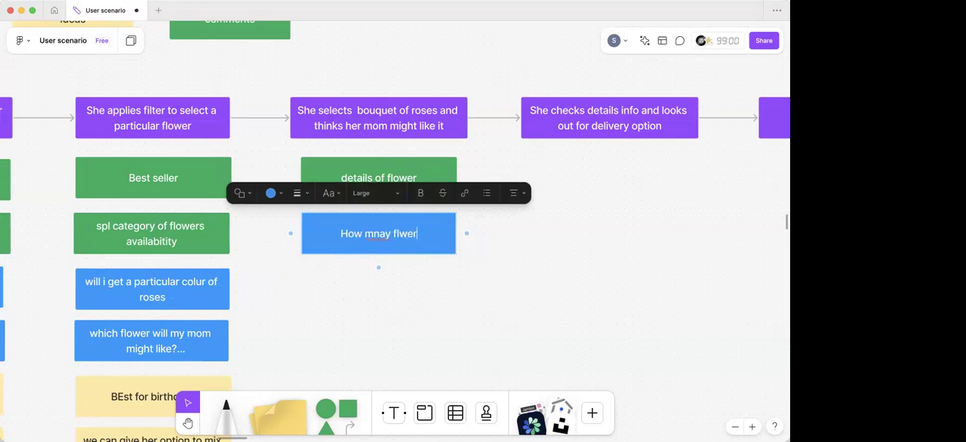
pyautogui.write('s wi')
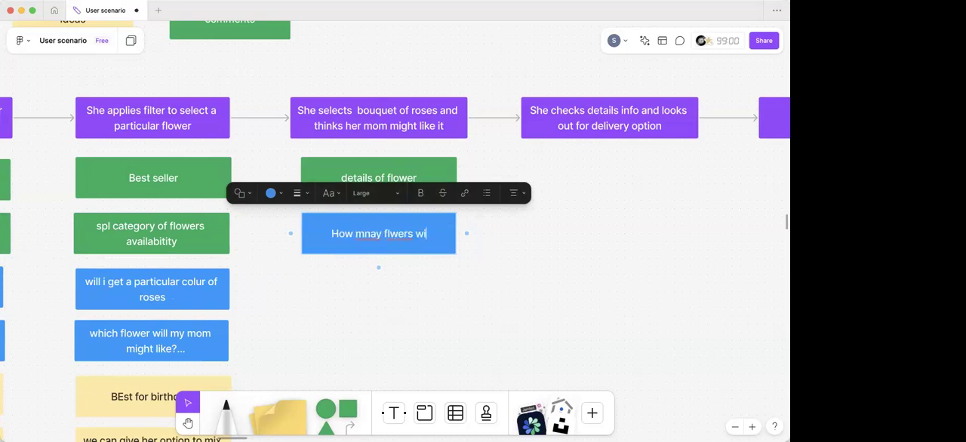
pyautogui.write('ll come in ')
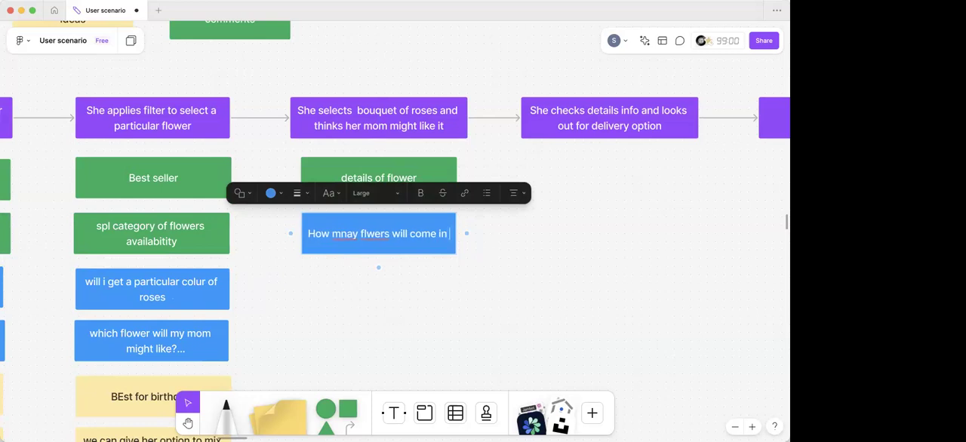
pyautogui.write('one b')
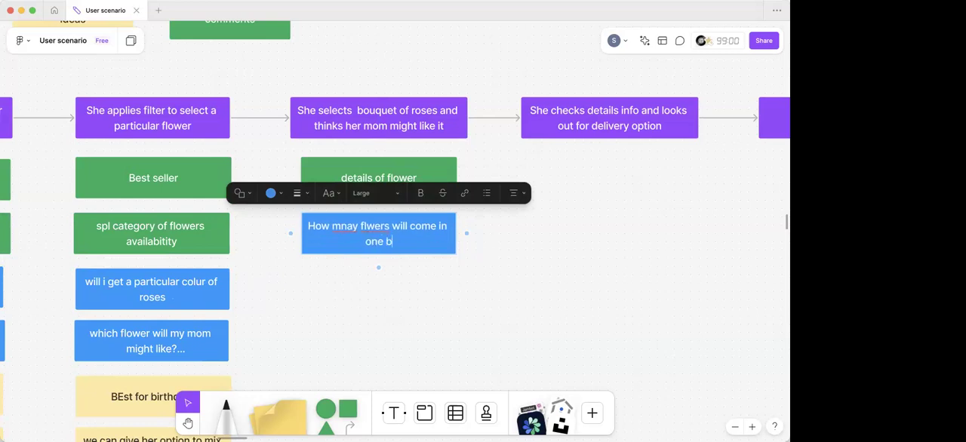
pyautogui.write('ouquet')
pyautogui.click(399, 317)
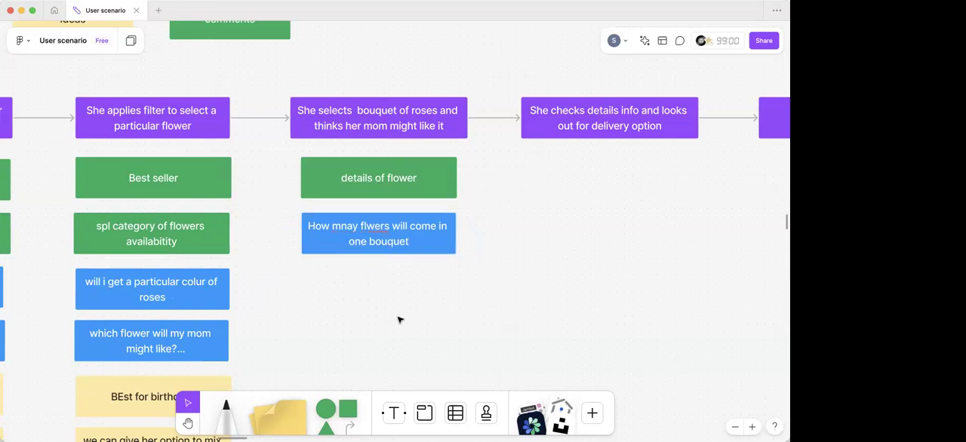
# - Correct the misspelled "mnay" to "many" in the blue bouquet question
pyautogui.scroll(-3, 377, 264)
pyautogui.doubleClick(344, 176)
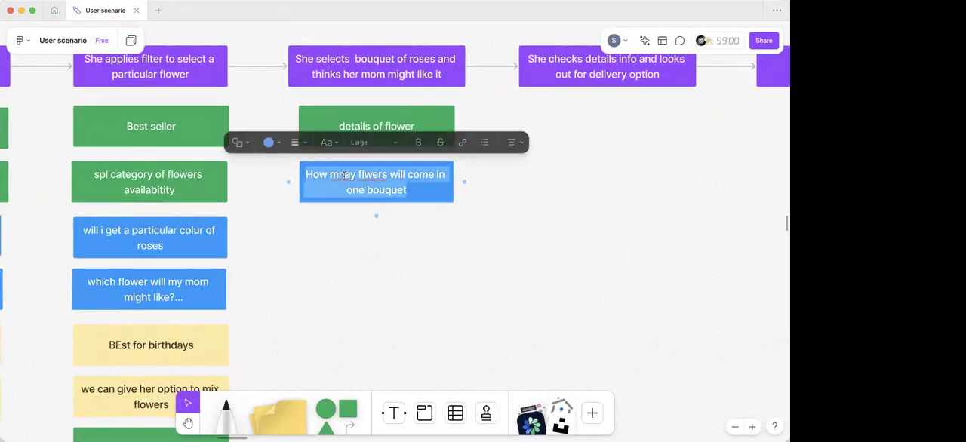
pyautogui.click(344, 176)
pyautogui.press('BackSpace')
pyautogui.write('n')
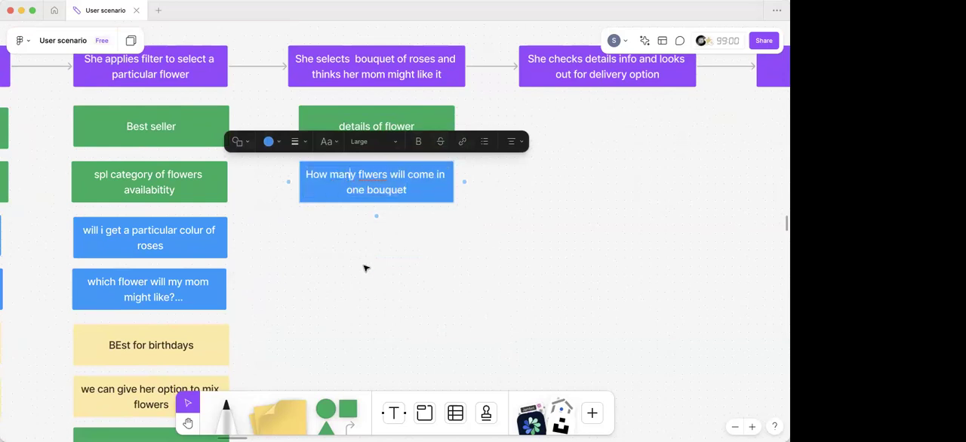
pyautogui.click(365, 268)
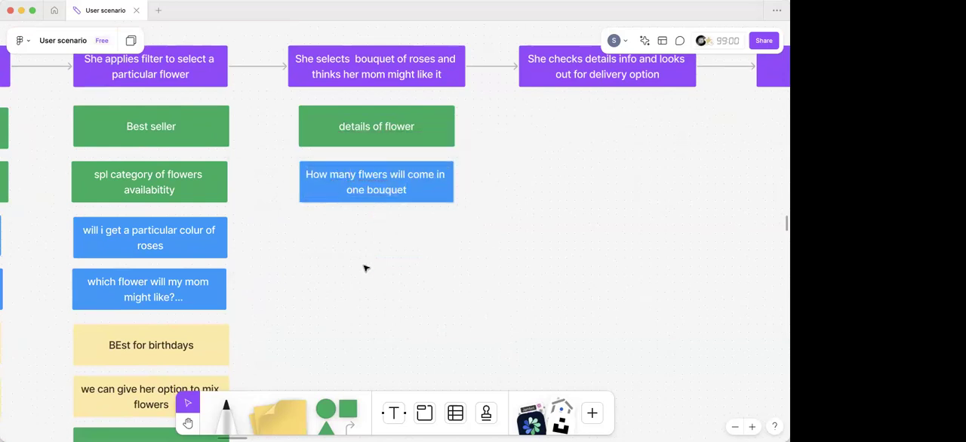
# - Copy the yellow "BEst for birthdays" box beneath the blue bouquet question and clear the copy's text
pyautogui.scroll(-2, 365, 269)
pyautogui.hscroll(2, 366, 268)
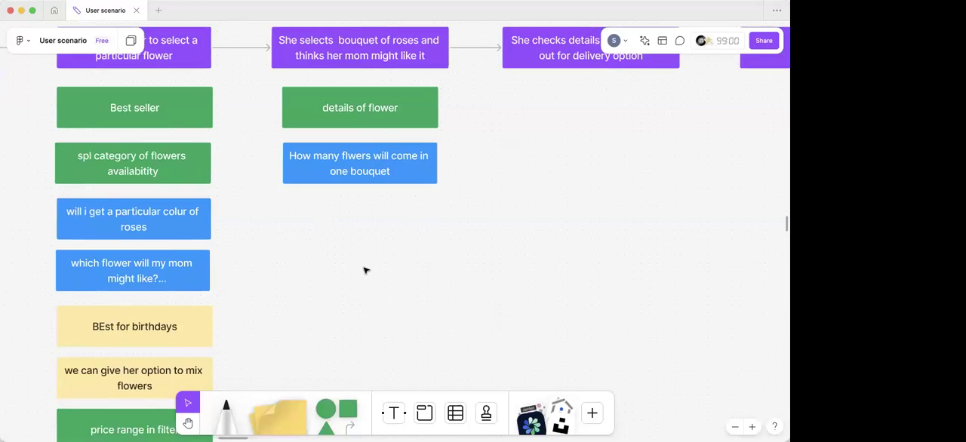
pyautogui.click(166, 328)
pyautogui.moveTo(166, 328); pyautogui.dragTo(367, 221)
pyautogui.doubleClick(368, 220)
pyautogui.press('super+a')
pyautogui.press('BackSpace')
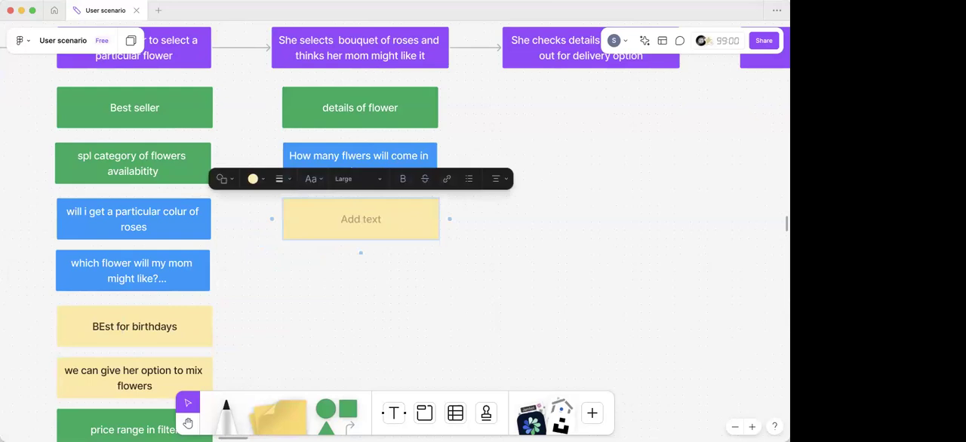
# - Enter "quantity option" in the empty yellow idea box under the bouquet step
pyautogui.write('quantity option')
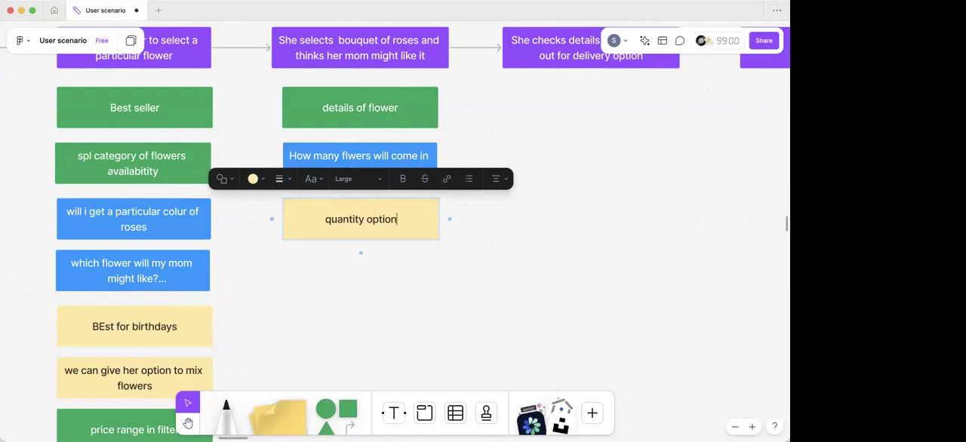
pyautogui.click(361, 299)
# - Duplicate the yellow "quantity option" box beneath itself and change the copy's text to "reviews and rating"
pyautogui.scroll(-2, 325, 249)
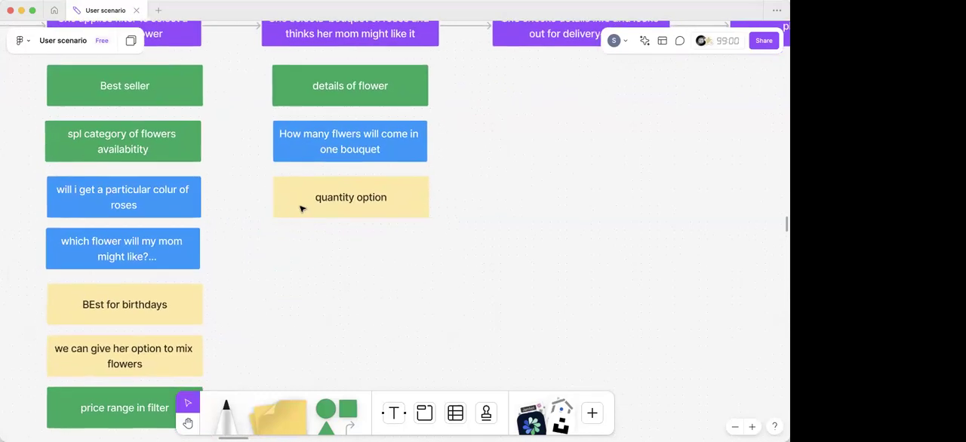
pyautogui.click(302, 207)
pyautogui.moveTo(306, 233); pyautogui.dragTo(304, 253)
pyautogui.doubleClick(347, 250)
pyautogui.press('super+a')
pyautogui.press('BackSpace')
pyautogui.write('reviews and rating')
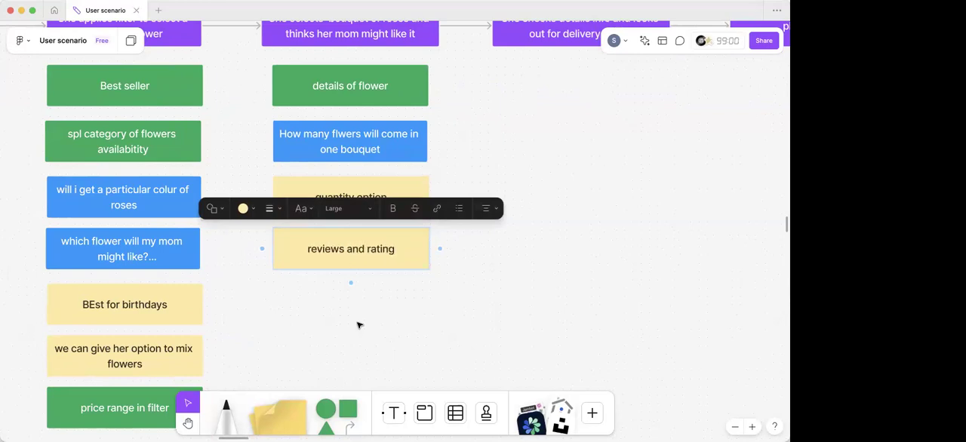
pyautogui.scroll(-3, 359, 325)
pyautogui.click(358, 326)
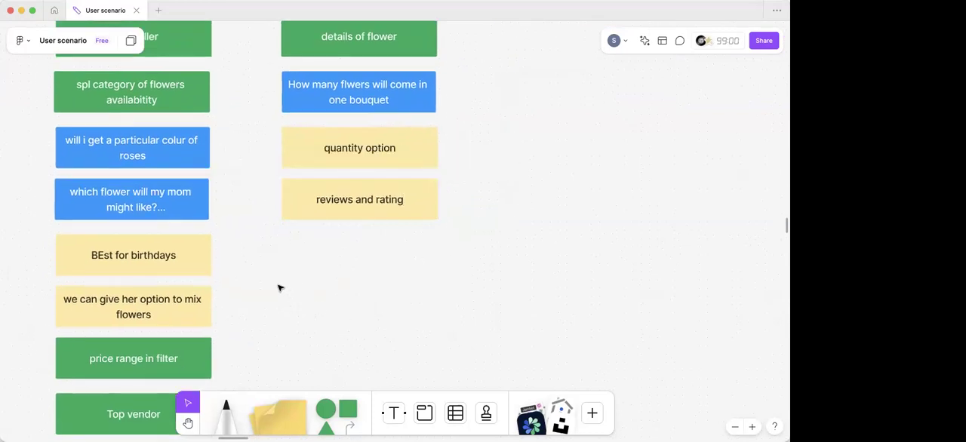
# - Duplicate the yellow "reviews and rating" box beneath itself and change the copy's text to "add a personalisation", correcting the misspelled word
pyautogui.moveTo(308, 208); pyautogui.dragTo(329, 252)
pyautogui.doubleClick(363, 251)
pyautogui.hotkey('ctrl', 'a')
pyautogui.press('BackSpace')
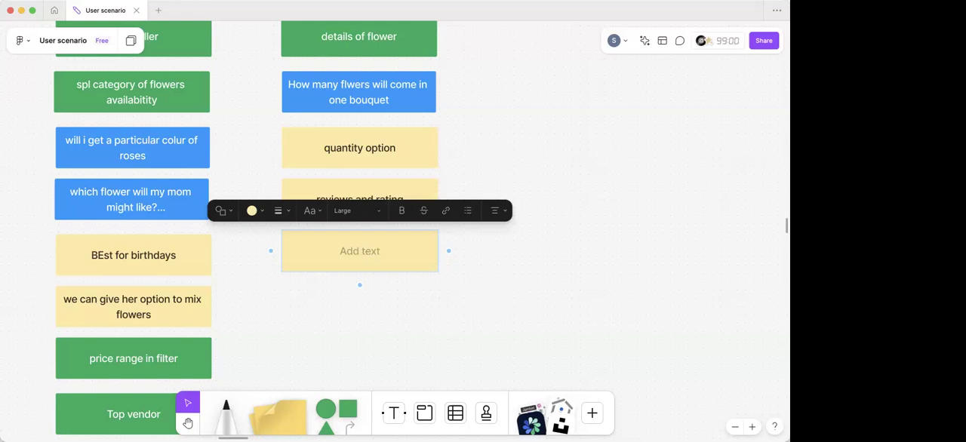
pyautogui.write('add a perosnali')
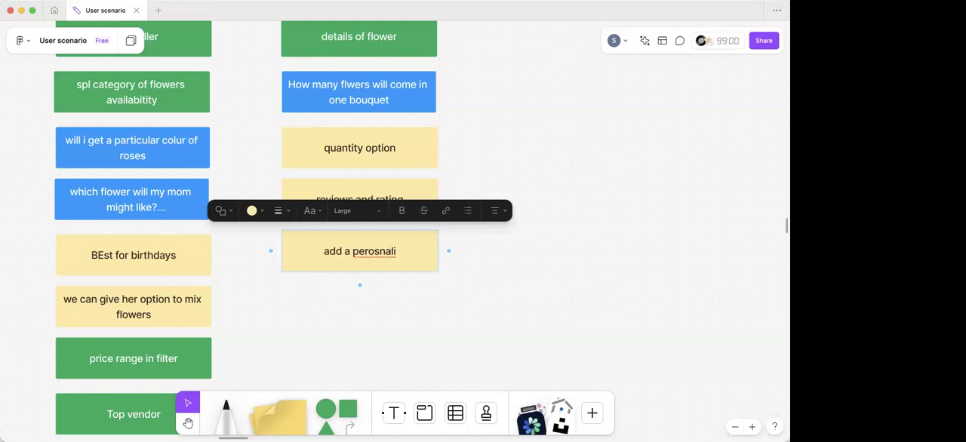
pyautogui.write('z')
pyautogui.press('BackSpace')
pyautogui.write('sation')
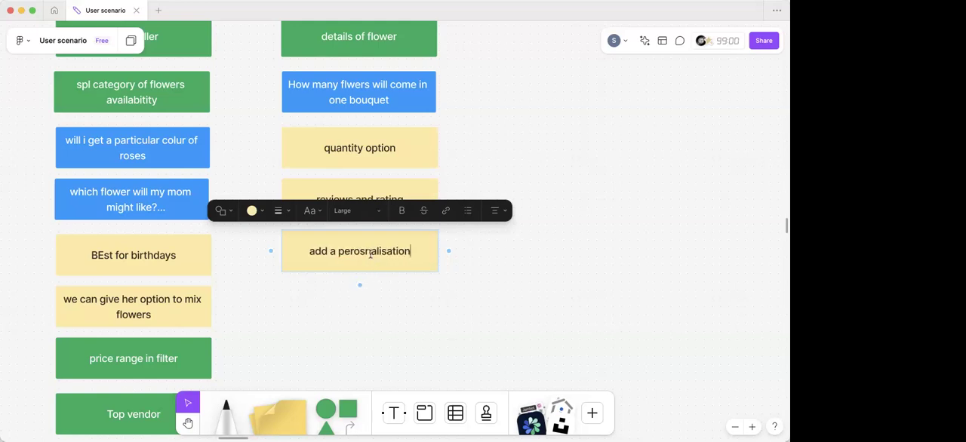
pyautogui.rightClick(372, 254)
pyautogui.click(405, 262)
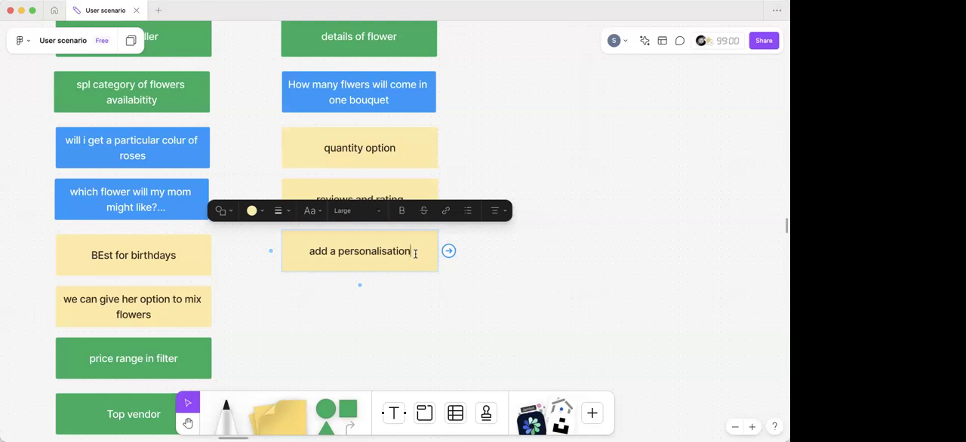
# - Copy the green "details of flower" box beneath the "She checks details info and looks out for delivery option" step and clear the copy's text
pyautogui.click(404, 302)
pyautogui.scroll(-2, 403, 303)
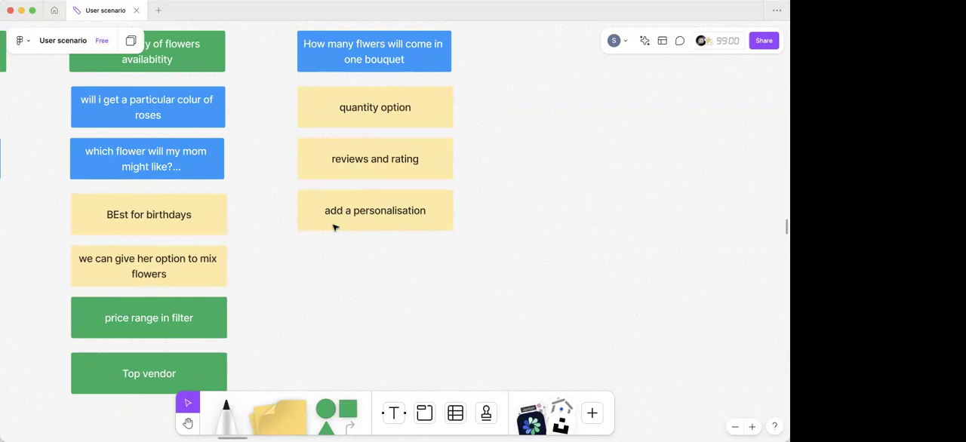
pyautogui.scroll(-5, 335, 228)
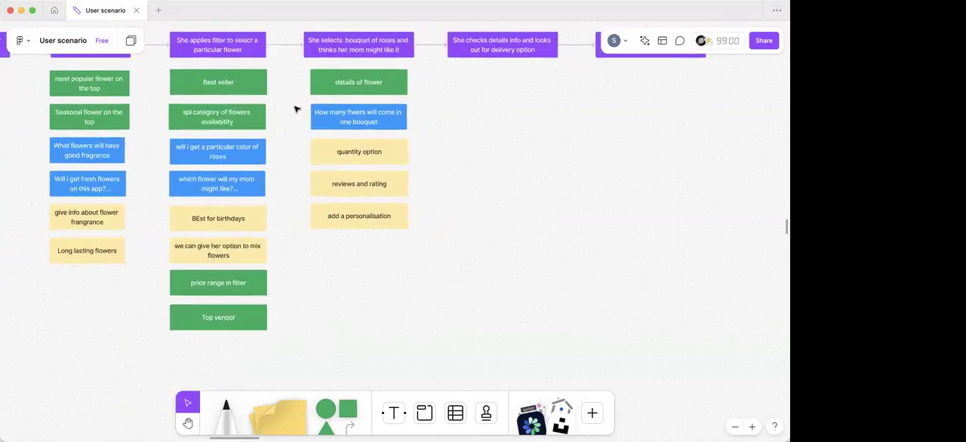
pyautogui.scroll(5, 325, 279)
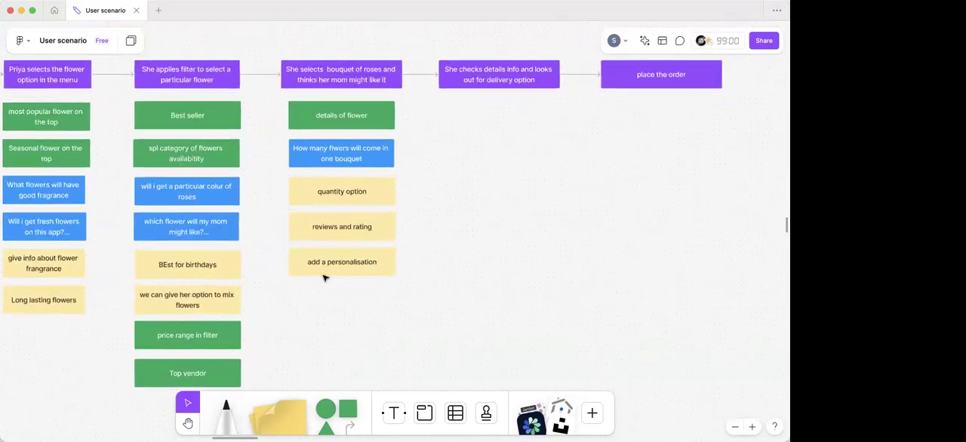
pyautogui.scroll(-5, 324, 279)
pyautogui.scroll(5, 324, 45)
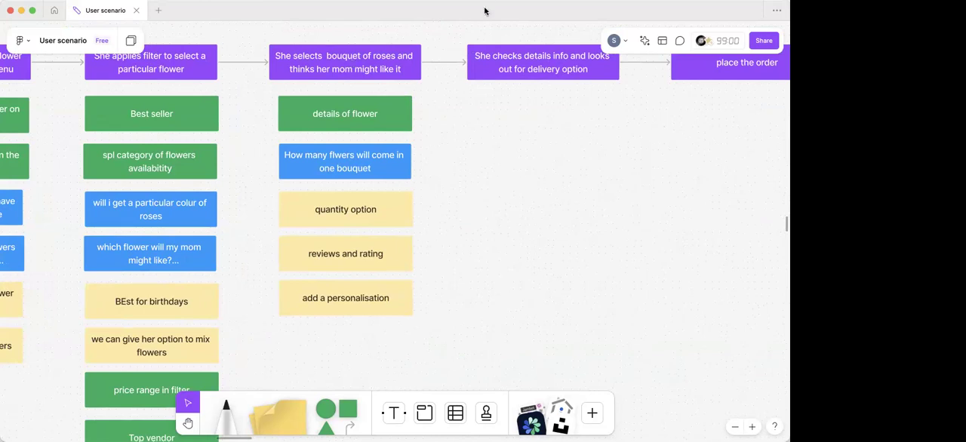
pyautogui.hscroll(3, 336, 153)
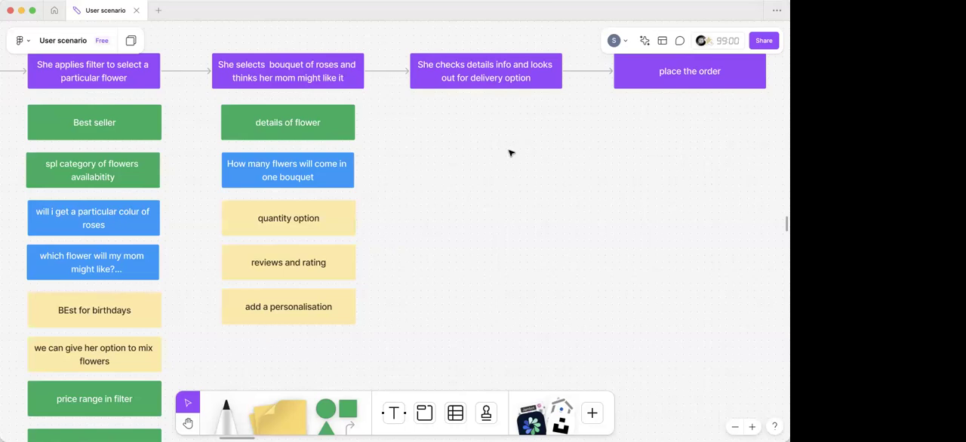
pyautogui.hscroll(3, 511, 152)
pyautogui.scroll(1, 511, 153)
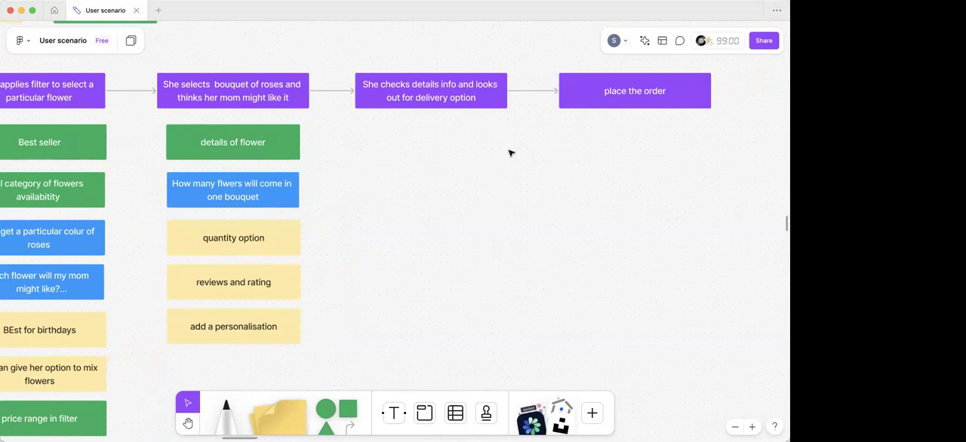
pyautogui.scroll(5, 414, 133)
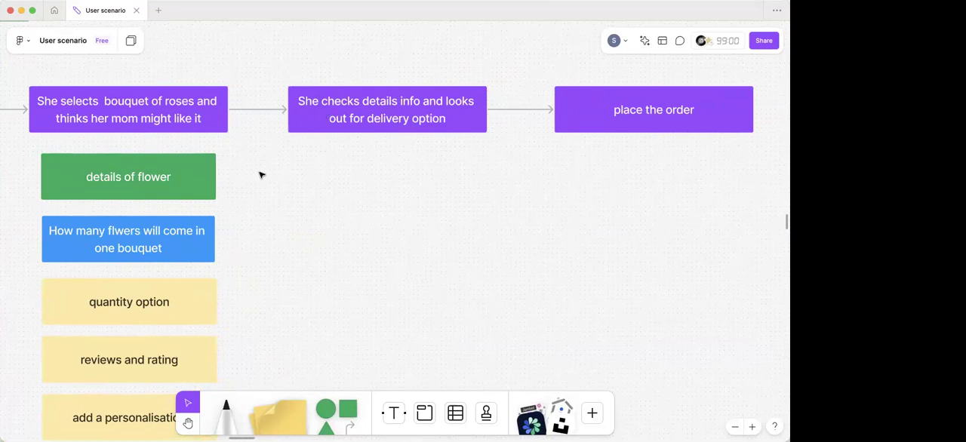
pyautogui.click(196, 185)
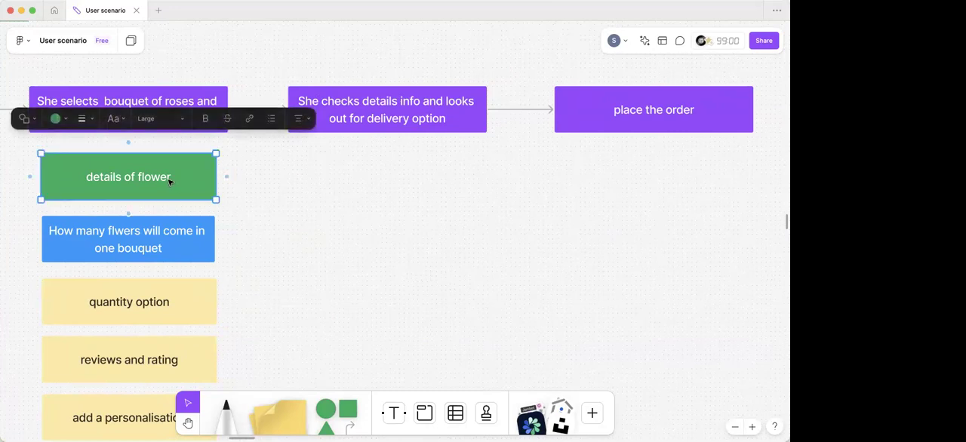
pyautogui.hscroll(-1, 172, 183)
pyautogui.moveTo(171, 183); pyautogui.dragTo(416, 183)
pyautogui.doubleClick(415, 182)
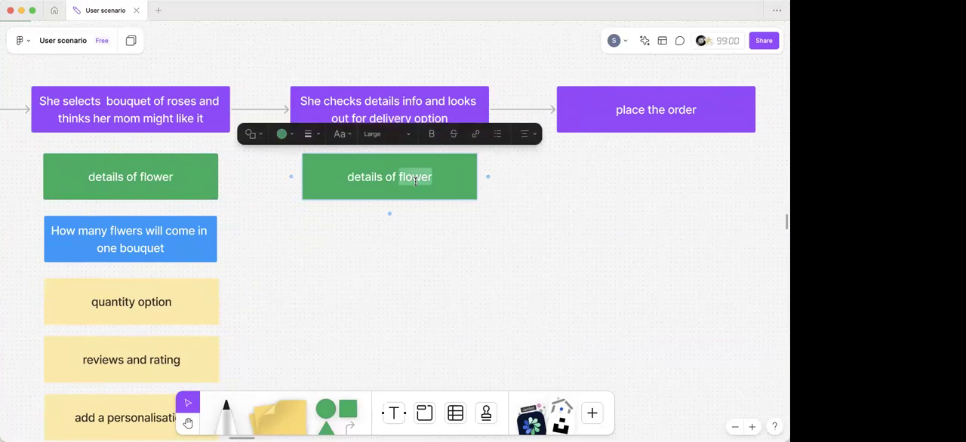
pyautogui.hotkey('ctrl', 'a')
pyautogui.press('BackSpace')
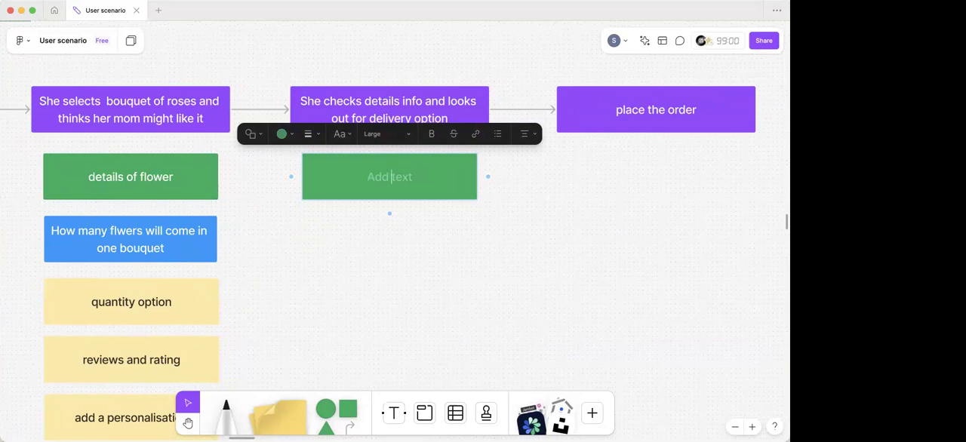
# - Enter "Discounts, coupons & offers" in the empty green box under the delivery option step
pyautogui.write('Discounts, coupon')
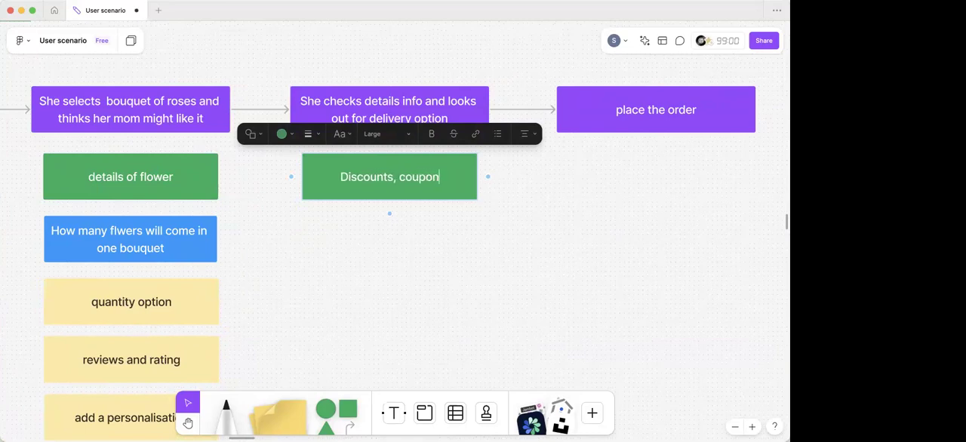
pyautogui.write('s & offers')
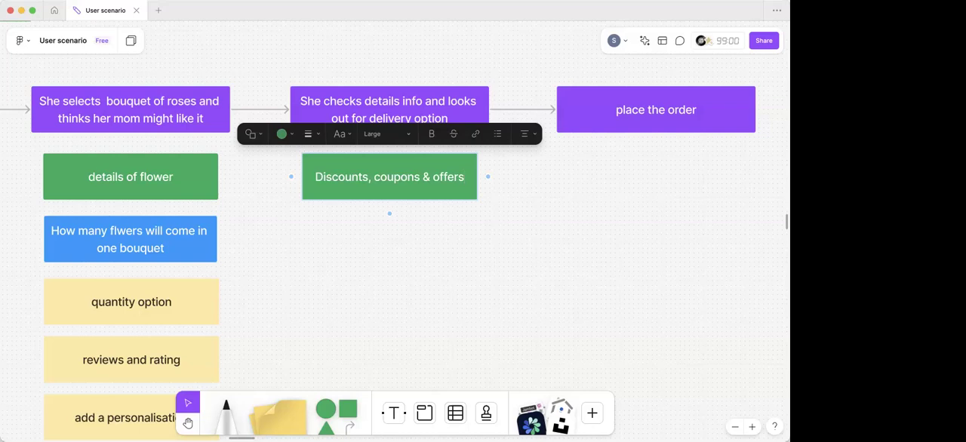
pyautogui.click(358, 248)
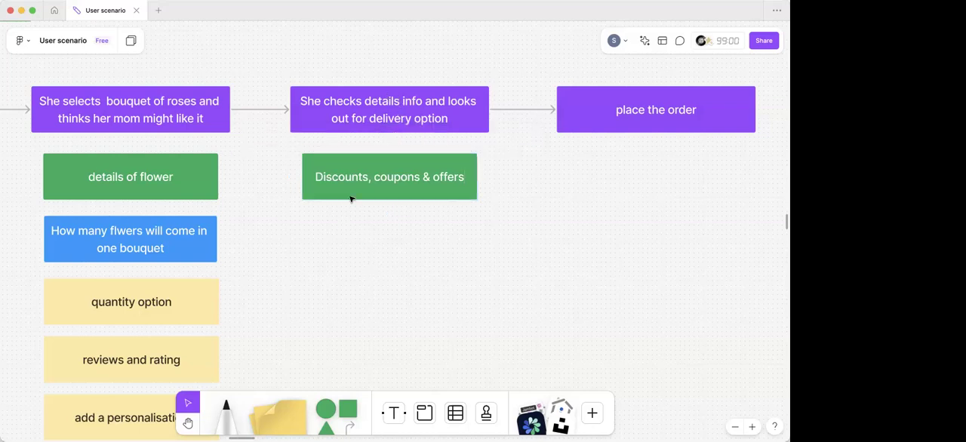
# - Duplicate the green "Discounts, coupons & offers" box beneath itself and change the copy's text to "details of delivery"
pyautogui.click(352, 198)
pyautogui.moveTo(373, 178); pyautogui.dragTo(369, 239)
pyautogui.doubleClick(369, 239)
pyautogui.doubleClick(369, 240)
pyautogui.press('super+a')
pyautogui.press('BackSpace')
pyautogui.write('detail')
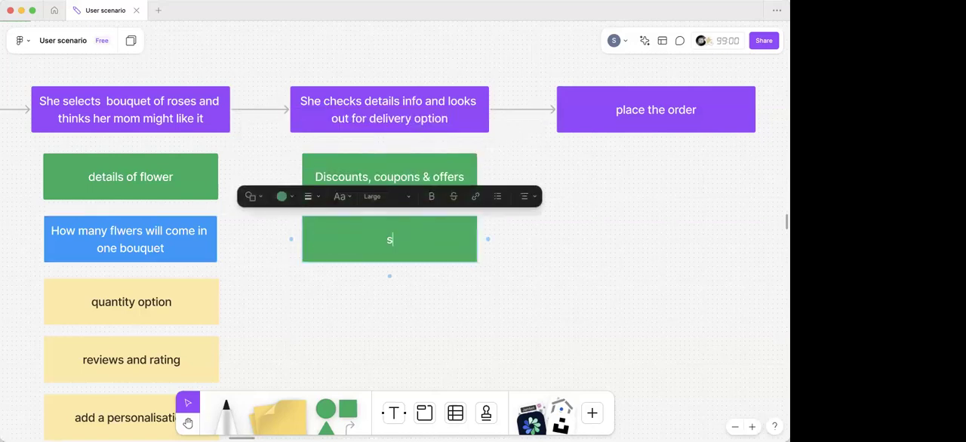
pyautogui.write('s of delivery')
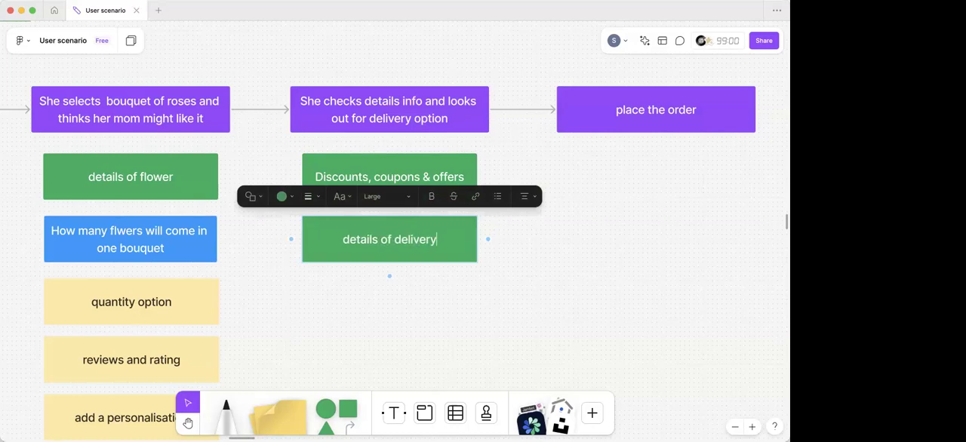
pyautogui.click(354, 324)
# - Copy the blue bouquet question box beneath the green "details of delivery" box and clear the copy's text
pyautogui.scroll(-2, 355, 267)
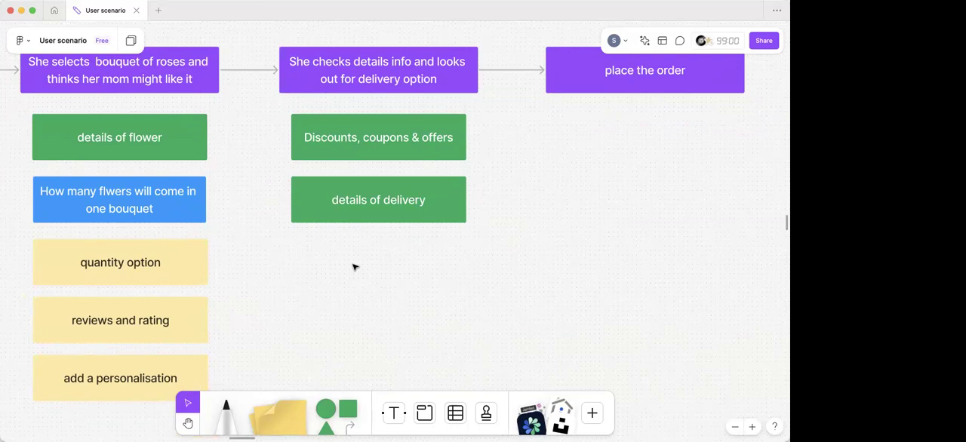
pyautogui.click(170, 216)
pyautogui.hscroll(-2, 350, 278)
pyautogui.moveTo(351, 278); pyautogui.dragTo(410, 258)
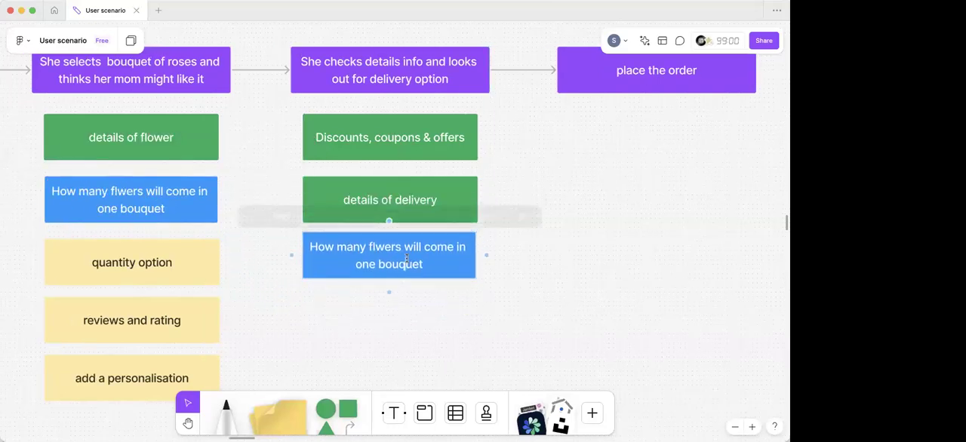
pyautogui.doubleClick(406, 258)
pyautogui.hotkey('ctrl', 'a')
pyautogui.press('BackSpace')
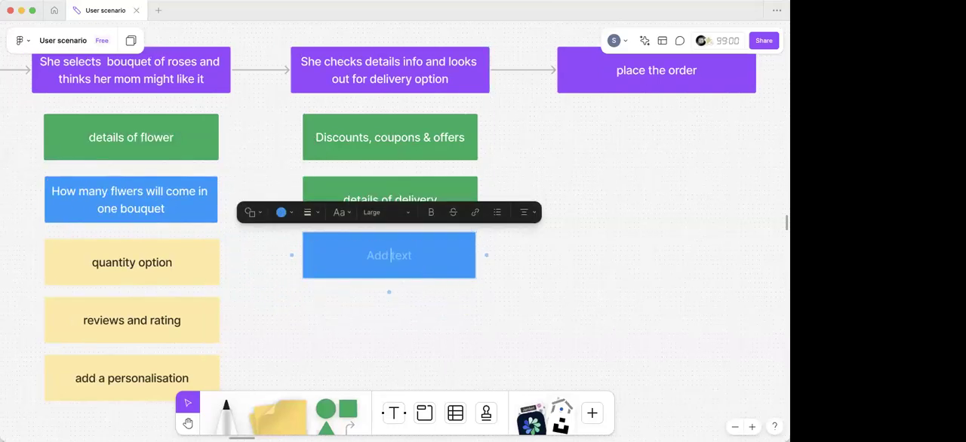
# - Enter the question "will they deliver on time?" in the empty blue box under "details of delivery"
pyautogui.write('H')
pyautogui.press('BackSpace')
pyautogui.write('will they d')
pyautogui.write('eliver ')
pyautogui.write('on time')
pyautogui.write('/')
pyautogui.press('BackSpace')
pyautogui.write('?')
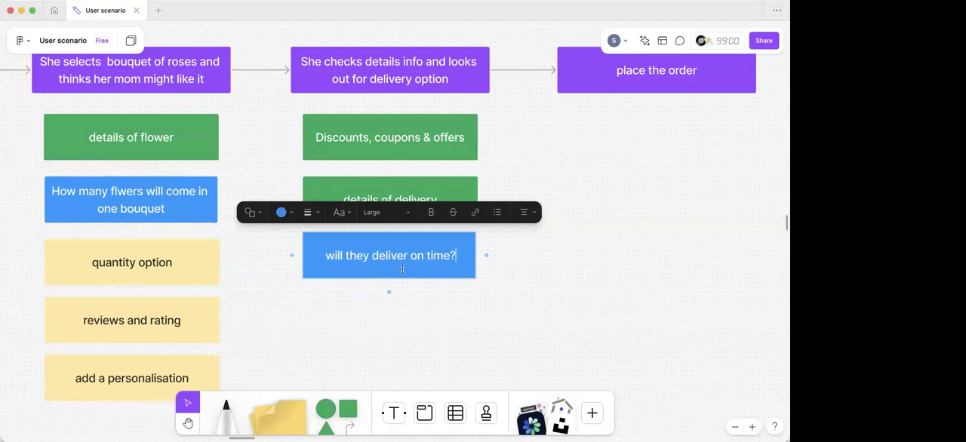
pyautogui.scroll(-3, 371, 344)
pyautogui.hscroll(1, 371, 343)
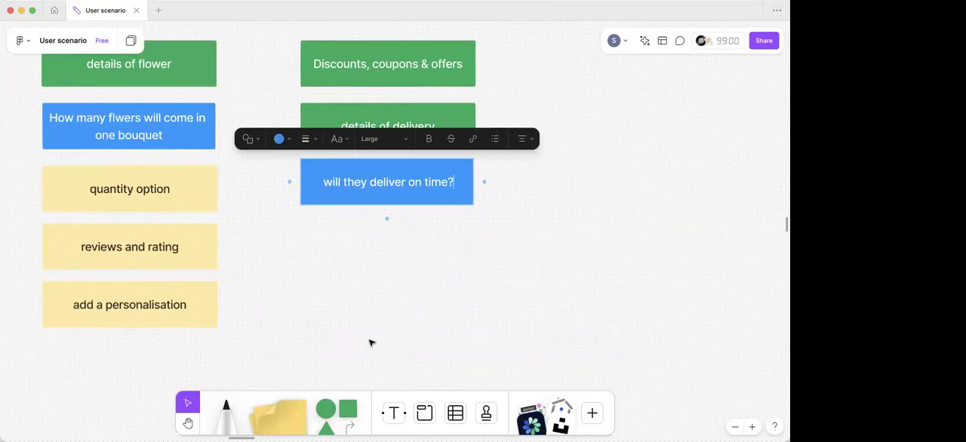
pyautogui.click(341, 301)
# - Copy the yellow "reviews and rating" box beneath the blue delivery question and clear the copy's text
pyautogui.click(207, 245)
pyautogui.moveTo(189, 246); pyautogui.dragTo(415, 244)
pyautogui.doubleClick(414, 243)
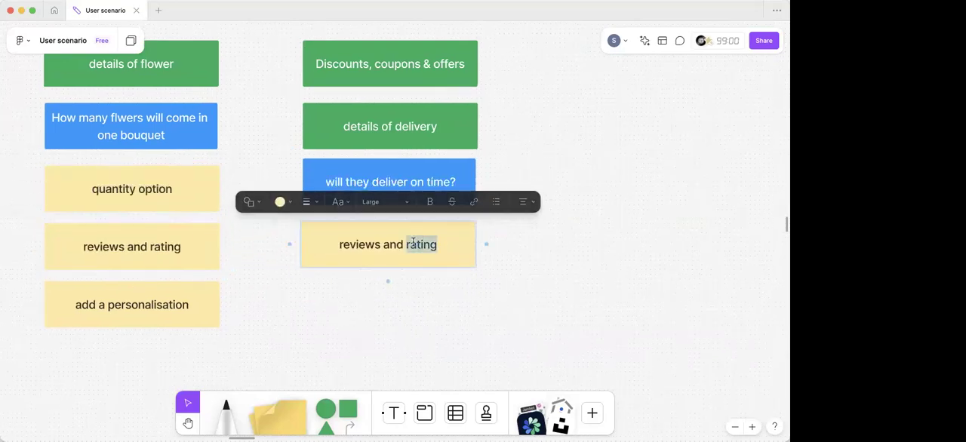
pyautogui.press('super+a')
pyautogui.press('BackSpace')
# - Enter "order tracking" in the empty yellow idea box under the delivery question, correcting both misspelled words
pyautogui.write('ode')
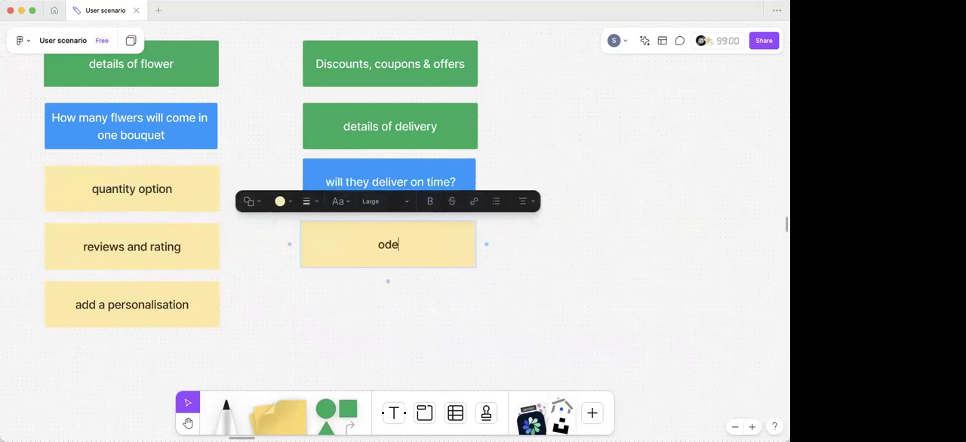
pyautogui.write('r trcking')
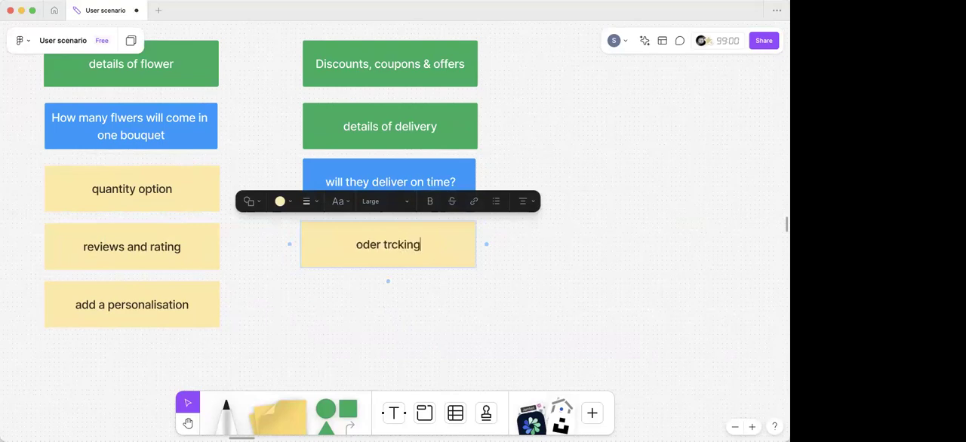
pyautogui.click(391, 244)
pyautogui.write('a')
pyautogui.click(382, 320)
pyautogui.scroll(-2, 382, 320)
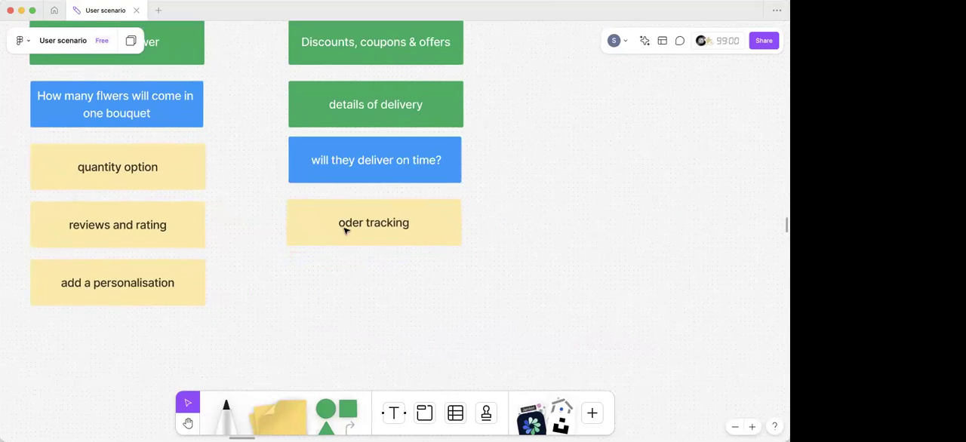
pyautogui.doubleClick(345, 231)
pyautogui.click(343, 226)
pyautogui.write('r')
pyautogui.click(342, 309)
# - Duplicate the yellow "order tracking" box beneath itself and clear the copy's text
pyautogui.scroll(-3, 408, 220)
pyautogui.scroll(2, 409, 219)
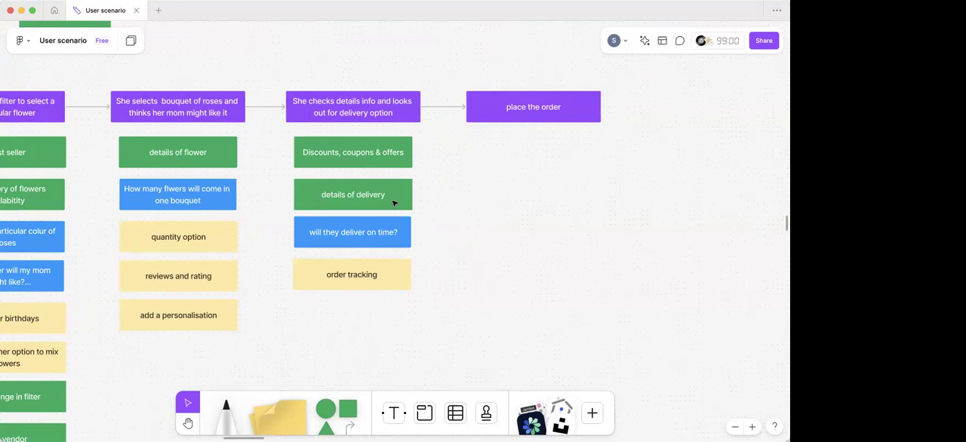
pyautogui.click(311, 282)
pyautogui.moveTo(315, 308); pyautogui.dragTo(313, 320)
pyautogui.doubleClick(342, 313)
pyautogui.press('super+a')
pyautogui.press('BackSpace')
# - Enter "delivery partner contact details" in the empty yellow box under "order tracking", correcting the misspelled word
pyautogui.write('delievr')
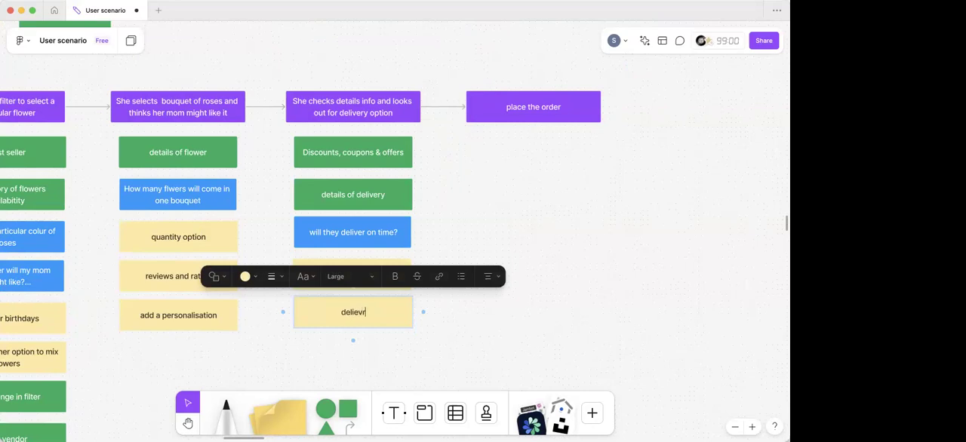
pyautogui.write('y partner con')
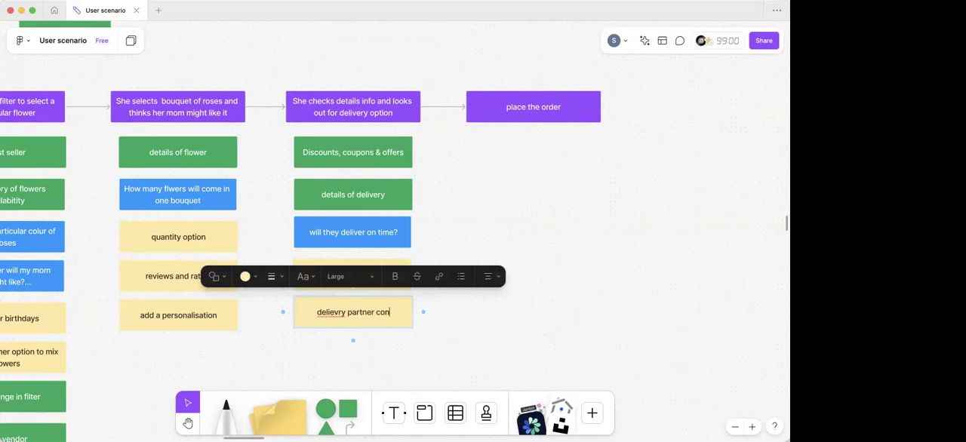
pyautogui.write('tact details')
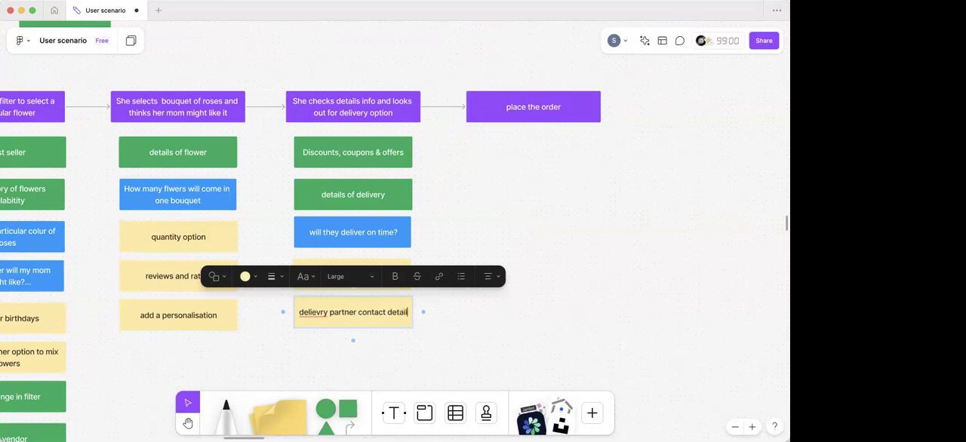
pyautogui.click(329, 310)
pyautogui.press('BackSpace')
pyautogui.press('BackSpace')
pyautogui.press('BackSpace')
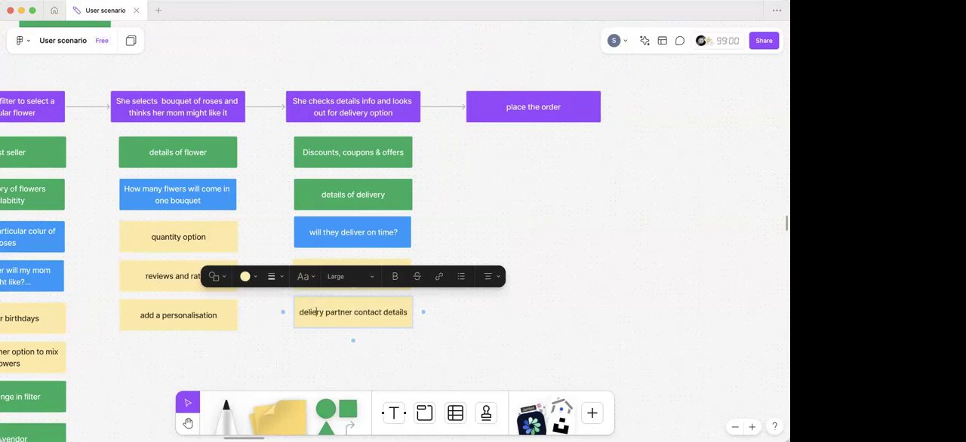
pyautogui.write('ive')
pyautogui.click(320, 351)
# - Examine the boxes beneath the delivery option step and the empty space under the "place the order" step
pyautogui.scroll(-3, 320, 351)
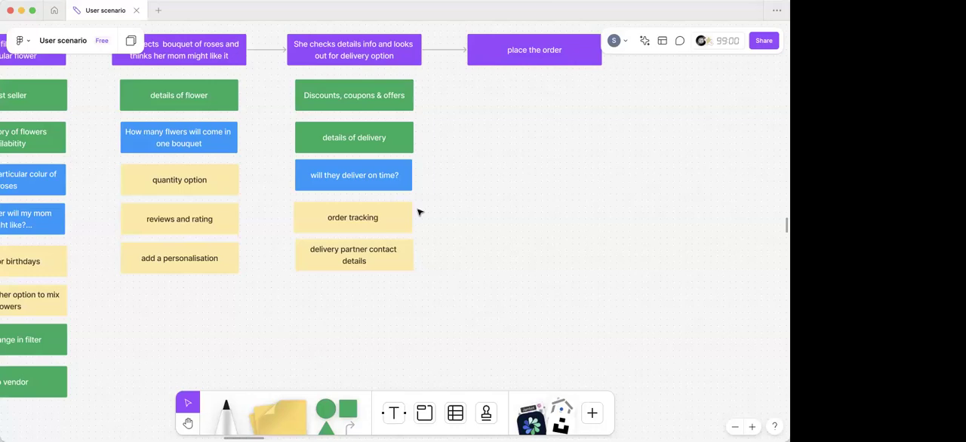
pyautogui.scroll(1, 373, 155)
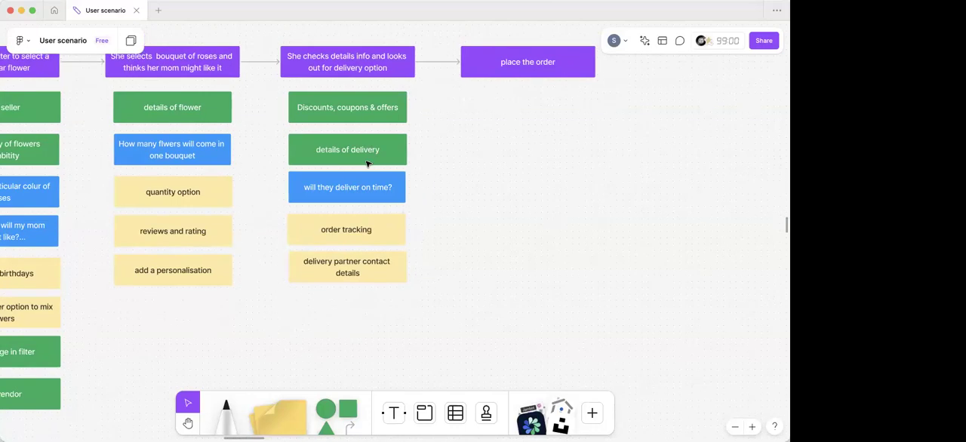
pyautogui.scroll(5, 367, 163)
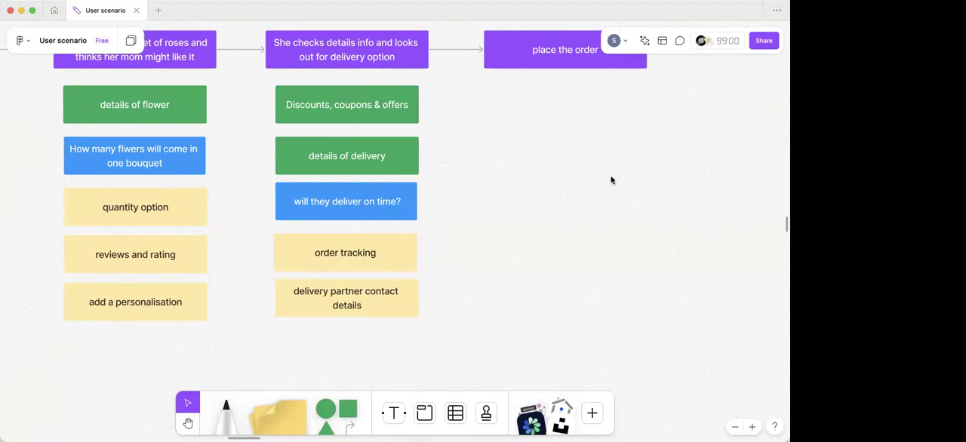
pyautogui.hscroll(2, 674, 150)
pyautogui.scroll(1, 674, 149)
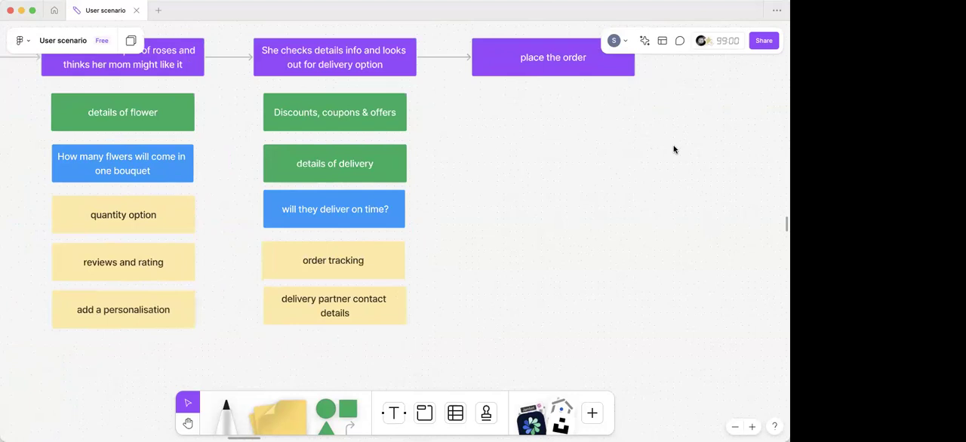
pyautogui.hscroll(3, 674, 150)
pyautogui.scroll(1, 674, 150)
pyautogui.hscroll(2, 674, 150)
pyautogui.scroll(1, 674, 150)
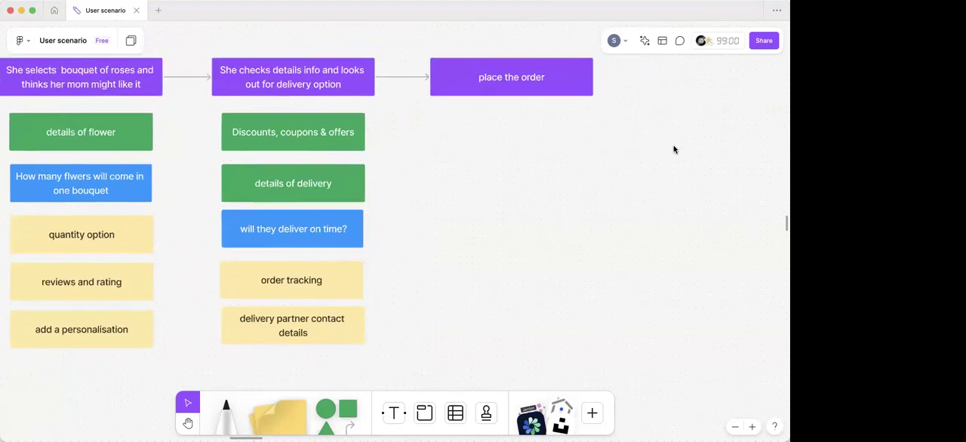
pyautogui.hscroll(3, 673, 150)
pyautogui.scroll(1, 674, 149)
pyautogui.hscroll(1, 316, 140)
pyautogui.scroll(1, 316, 140)
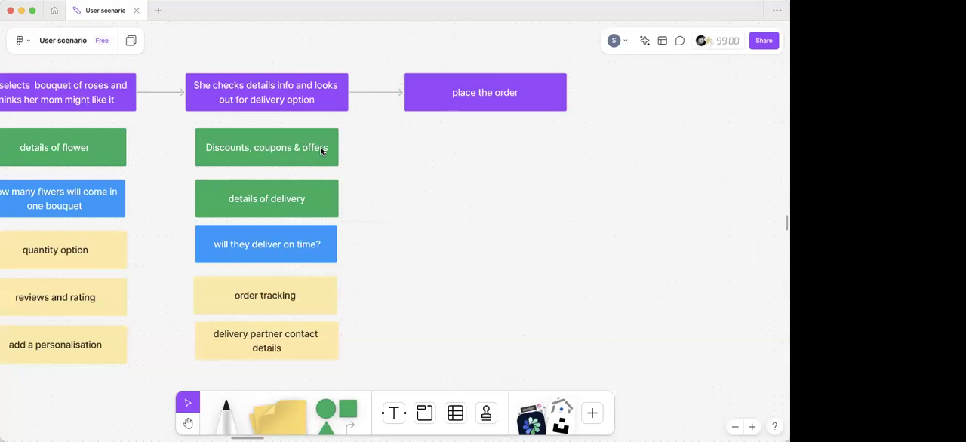
# - Duplicate the green "Discounts, coupons & offers" box and align the copy under the "place the order" step
pyautogui.click(320, 151)
pyautogui.press('super+d')
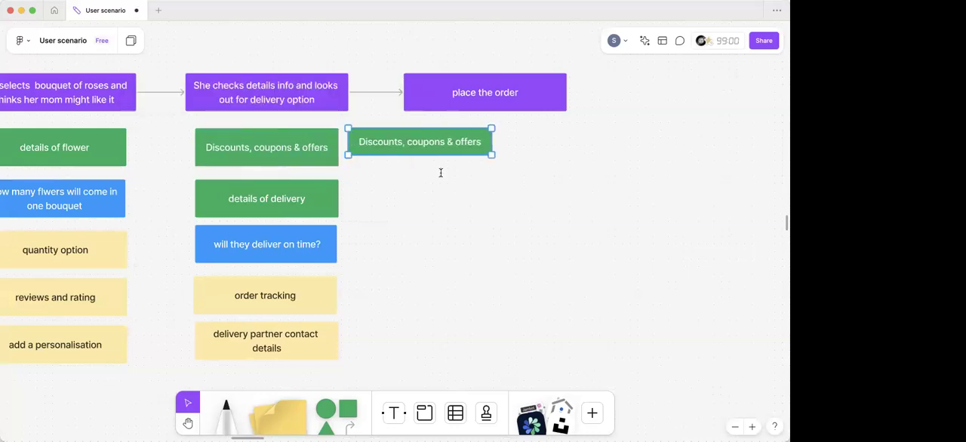
pyautogui.hscroll(6, 441, 173)
pyautogui.scroll(3, 441, 173)
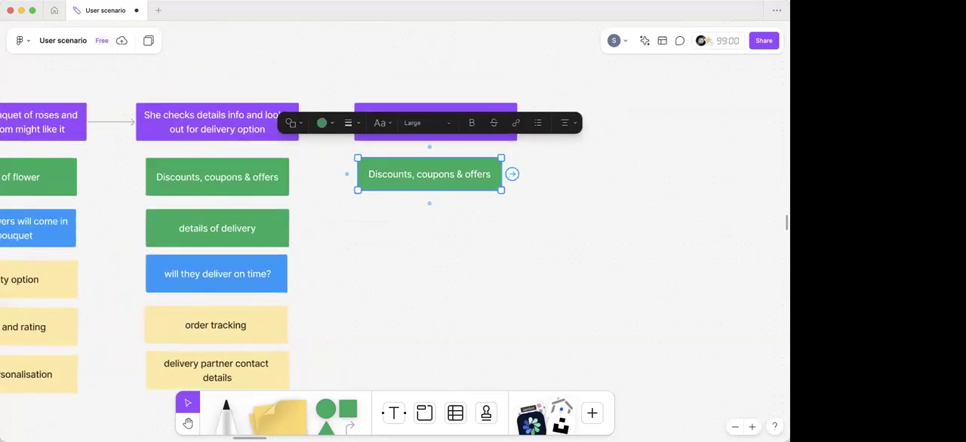
pyautogui.moveTo(434, 173); pyautogui.dragTo(440, 173)
# - Replace the text of the green box under "place the order" with "Tracking status"
pyautogui.doubleClick(440, 174)
pyautogui.press('super+a')
pyautogui.press('BackSpace')
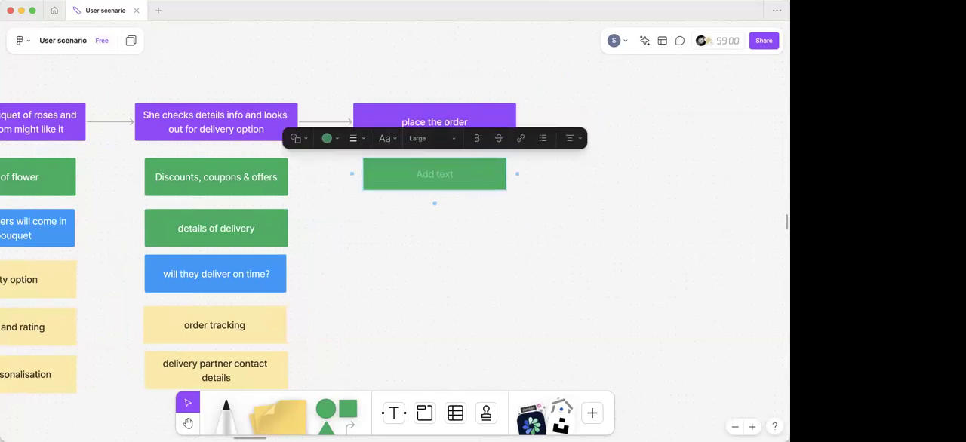
pyautogui.write('Tracking status')
pyautogui.press('Escape')
# - Copy the green "Tracking status" box and place the copy directly beneath the original
pyautogui.click(445, 173)
pyautogui.press('super+c')
pyautogui.press('super+v')
pyautogui.moveTo(438, 176); pyautogui.dragTo(437, 222)
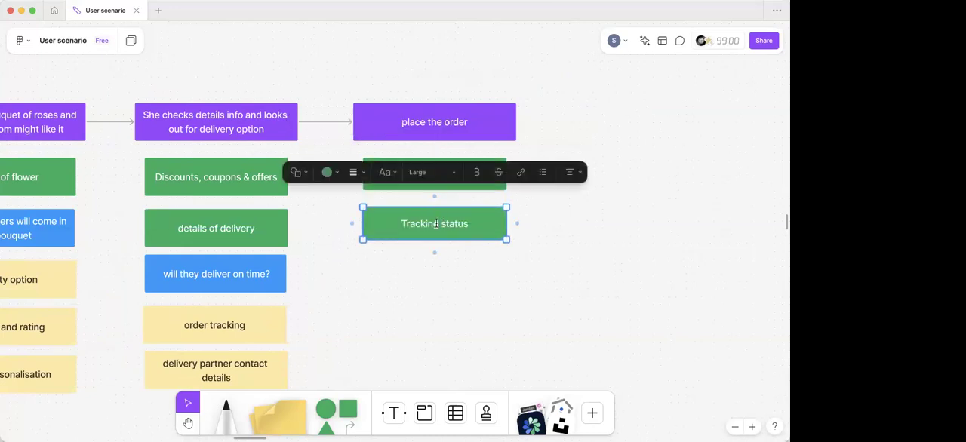
# - Replace the text of the lower "Tracking status" box with "invoice"
pyautogui.doubleClick(430, 223)
pyautogui.press('BackSpace')
pyautogui.press('BackSpace')
pyautogui.press('BackSpace')
pyautogui.press('BackSpace')
pyautogui.press('BackSpace')
pyautogui.press('BackSpace')
pyautogui.press('BackSpace')
pyautogui.press('BackSpace')
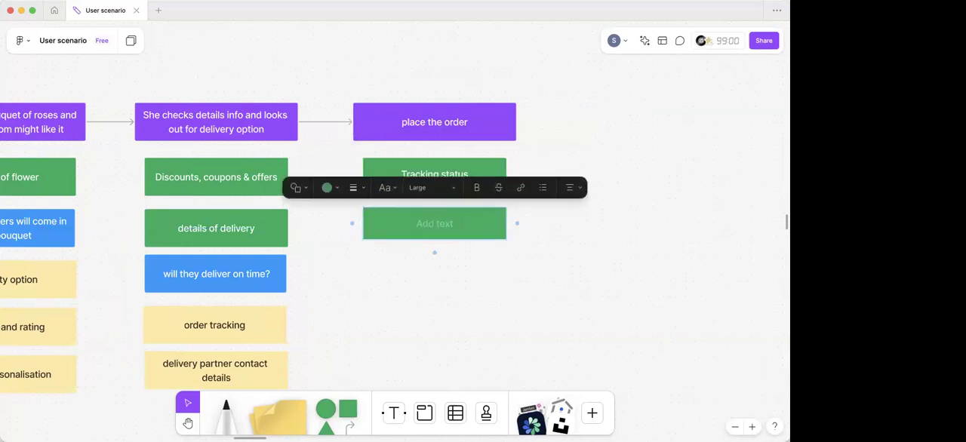
pyautogui.write('invoice')
pyautogui.click(403, 279)
pyautogui.scroll(-1, 394, 252)
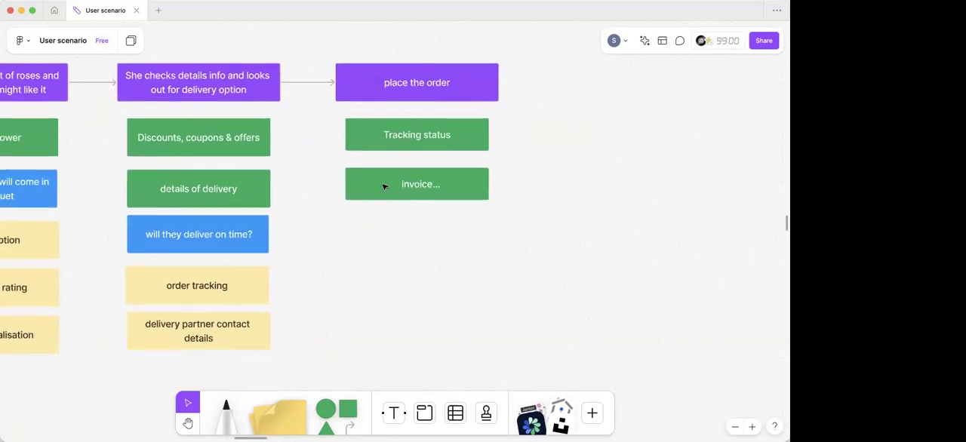
# - Duplicate the green "invoice" box beneath itself and clear the copy's text
pyautogui.click(385, 186)
pyautogui.moveTo(385, 186); pyautogui.dragTo(386, 227)
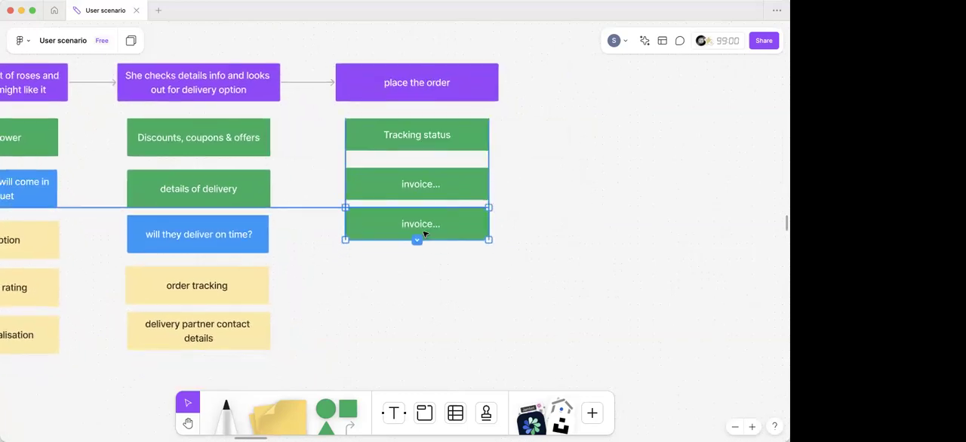
pyautogui.doubleClick(422, 233)
pyautogui.press('BackSpace')
pyautogui.press('BackSpace')
pyautogui.press('BackSpace')
pyautogui.press('BackSpace')
pyautogui.press('BackSpace')
pyautogui.press('BackSpace')
pyautogui.press('BackSpace')
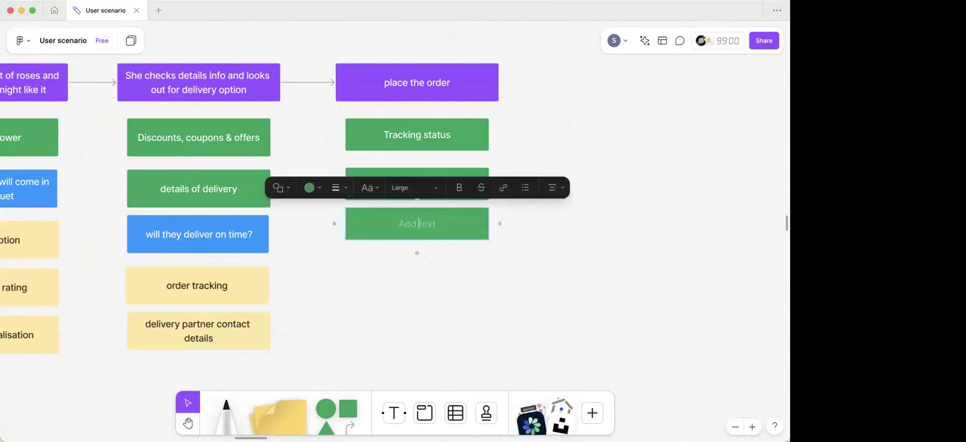
# - Enter "cash back, referral code, rewards" in the empty green box under "invoice", correcting the misspelled word
pyautogui.write('cash back, referal od')
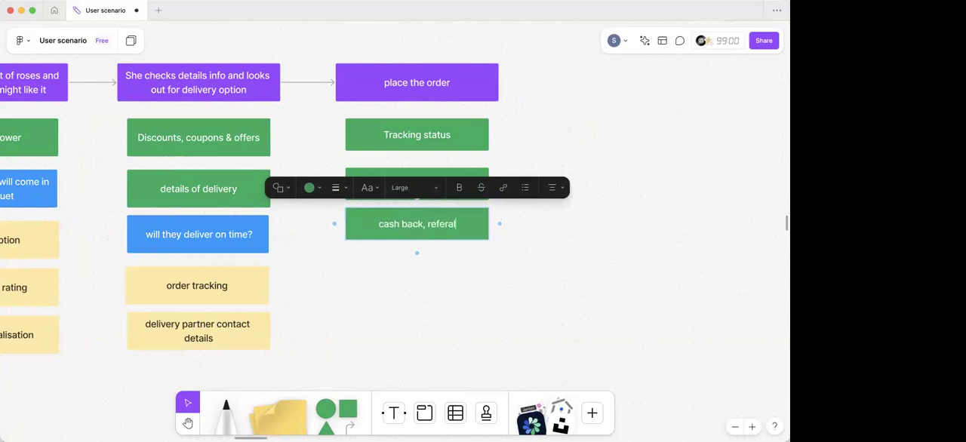
pyautogui.press('BackSpace')
pyautogui.press('BackSpace')
pyautogui.write('code,')
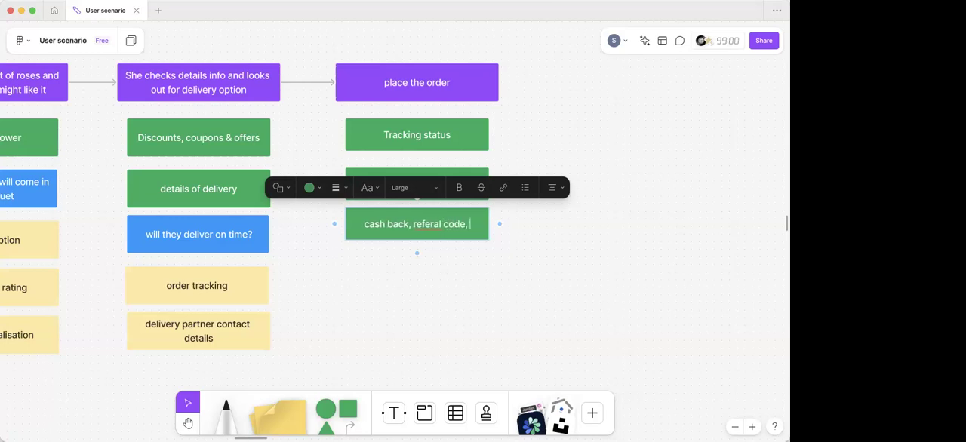
pyautogui.click(432, 228)
pyautogui.write('r')
pyautogui.click(475, 228)
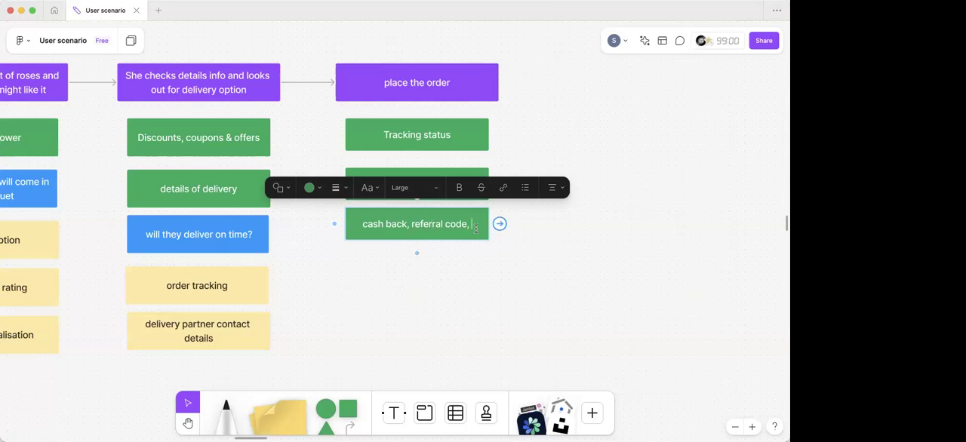
pyautogui.write('rew')
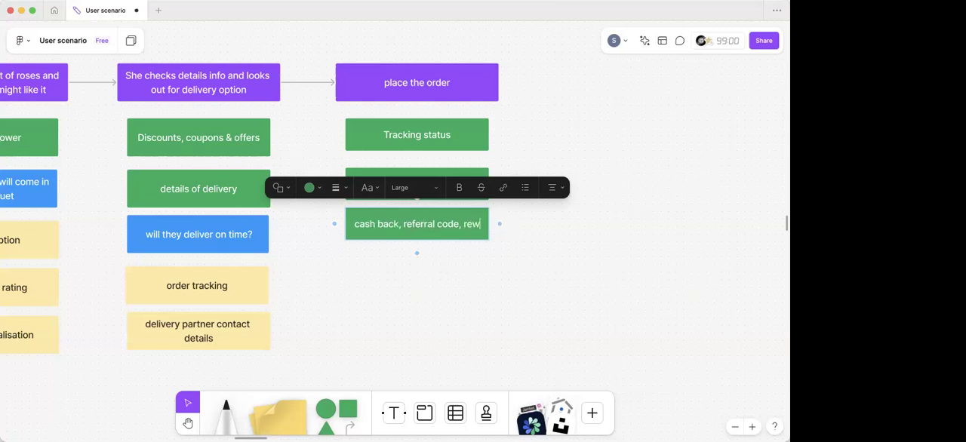
pyautogui.write('ards')
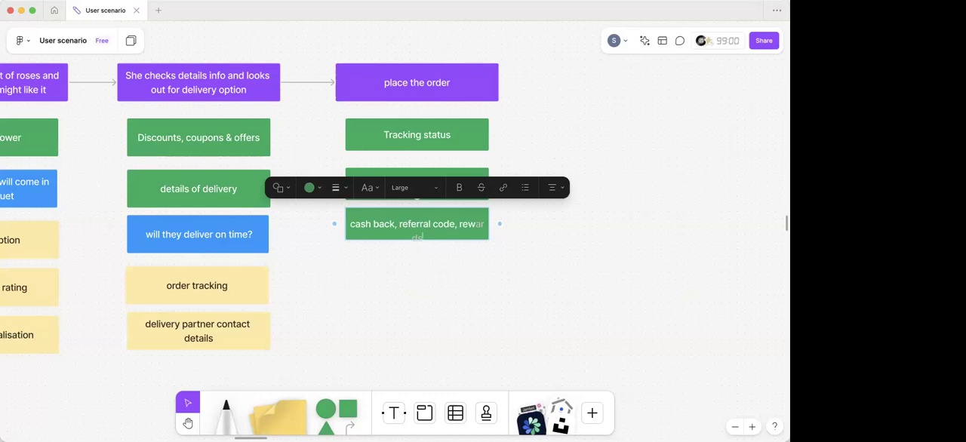
pyautogui.click(455, 265)
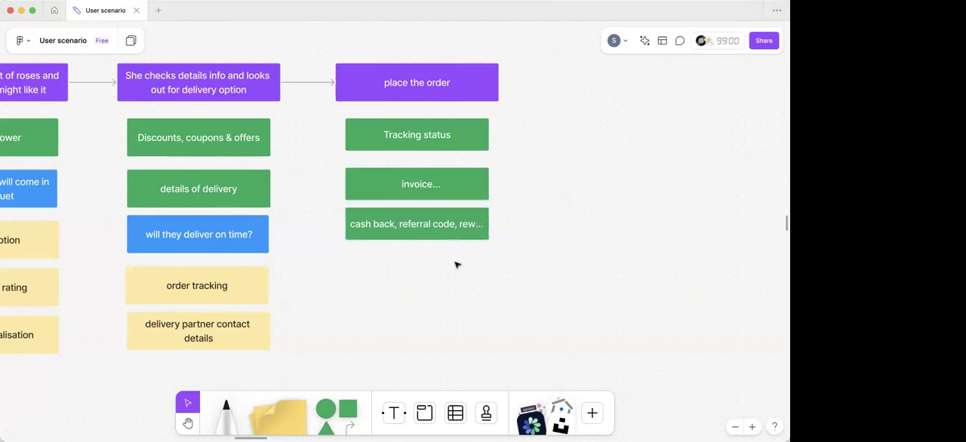
# - Nudge the green "invoice" box slightly upward to even out the spacing between its neighbouring boxes
pyautogui.scroll(-10, 458, 280)
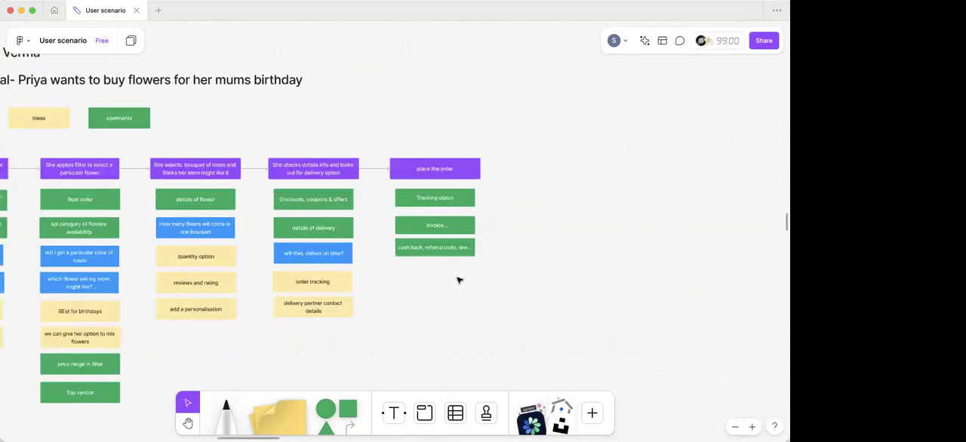
pyautogui.hscroll(-2, 461, 276)
pyautogui.hscroll(-5, 487, 221)
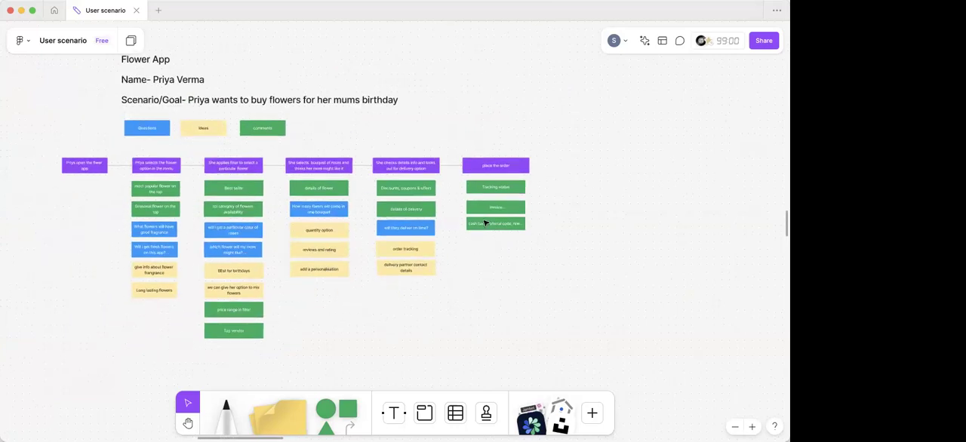
pyautogui.click(483, 211)
pyautogui.press('Up')
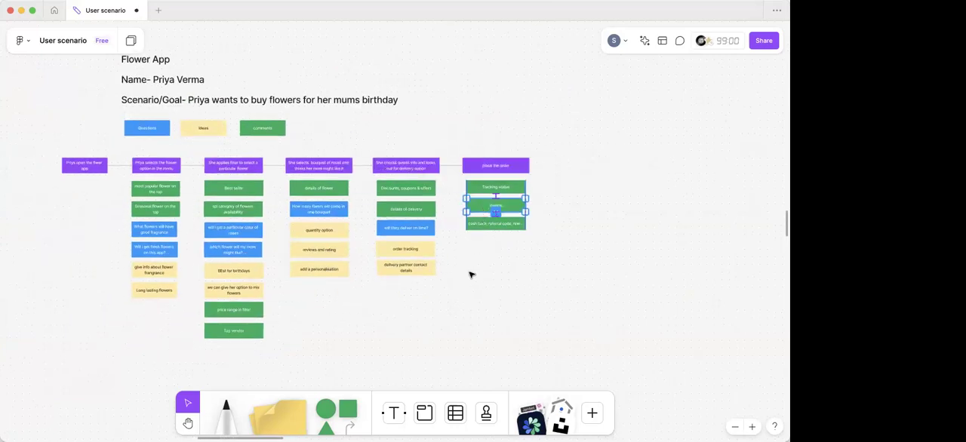
pyautogui.click(470, 274)
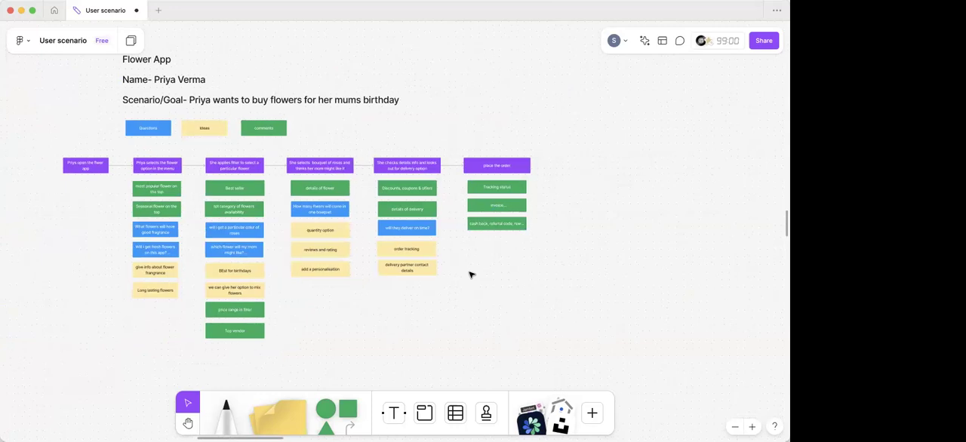
# - Review the scenario map from its title and goal text across all step columns
pyautogui.hscroll(-2, 469, 274)
pyautogui.scroll(3, 470, 273)
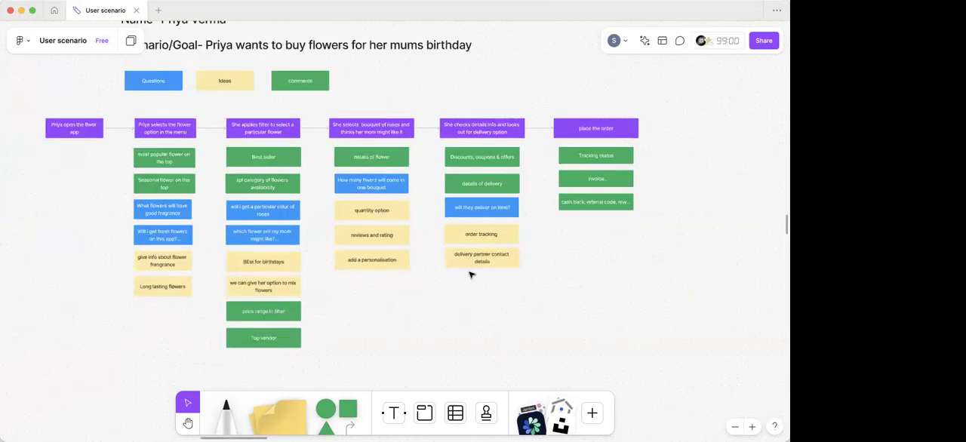
pyautogui.hscroll(-1, 469, 273)
pyautogui.scroll(1, 471, 275)
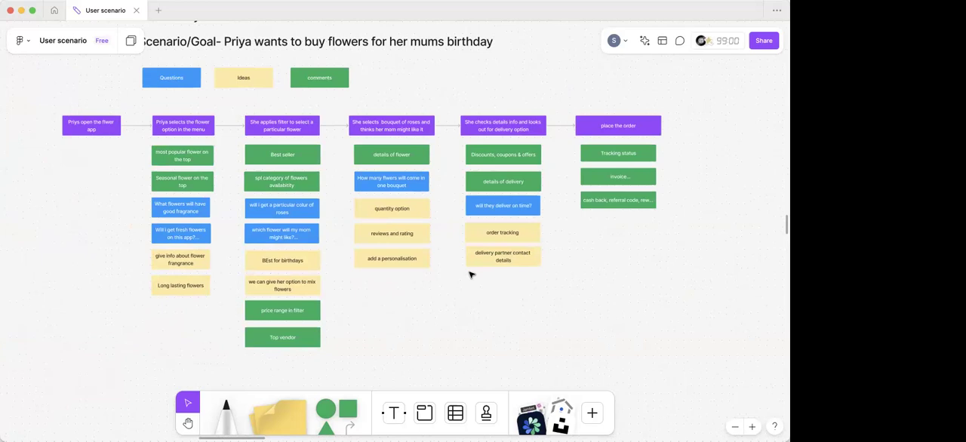
pyautogui.scroll(3, 252, 187)
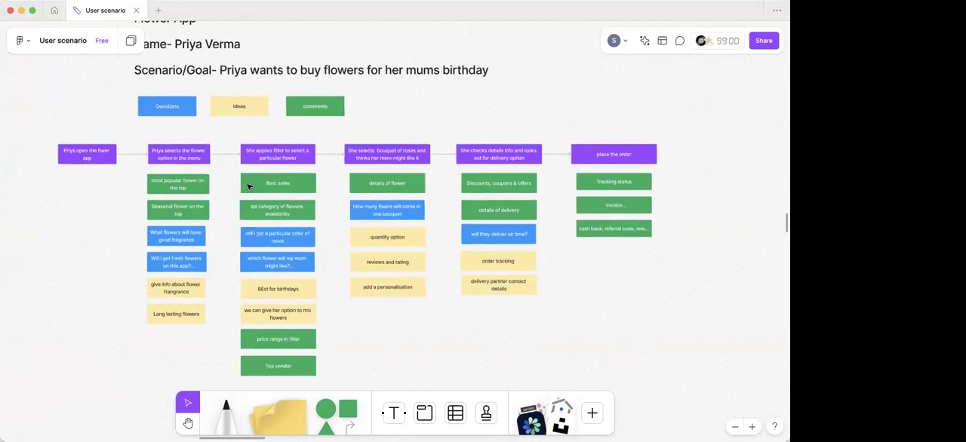
pyautogui.scroll(5, 193, 169)
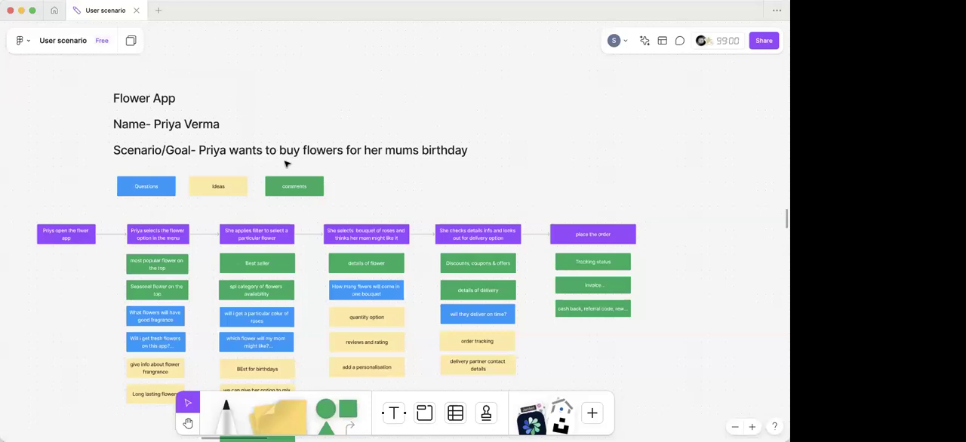
pyautogui.scroll(-3, 361, 218)
pyautogui.hscroll(2, 361, 218)
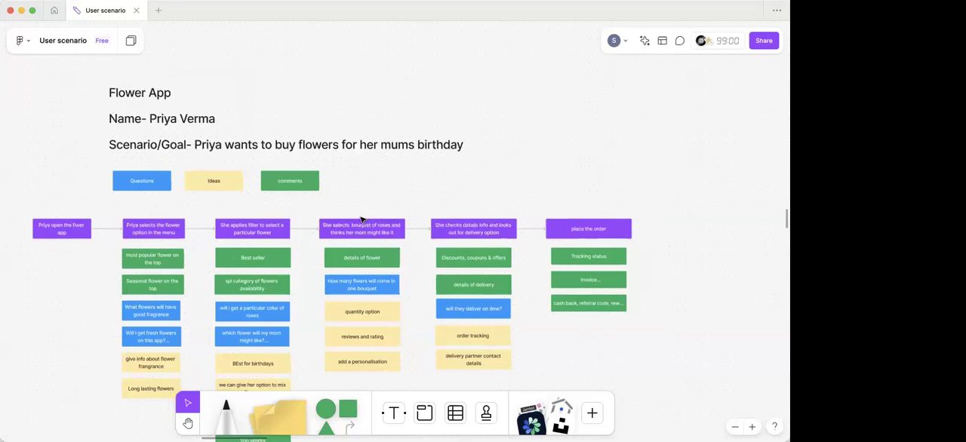
pyautogui.scroll(-3, 362, 219)
pyautogui.hscroll(-3, 362, 220)
pyautogui.scroll(1, 362, 220)
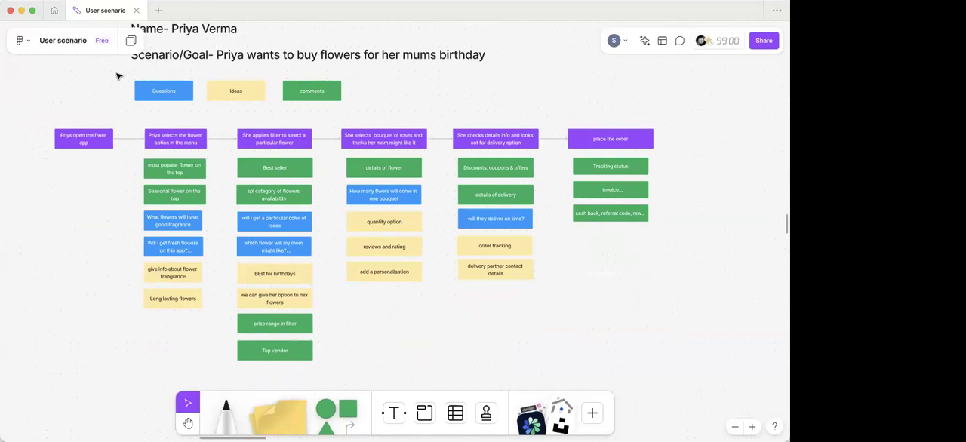
# - Examine the colour legend, the row of purple step boxes and the question, idea and comment boxes beneath them
pyautogui.moveTo(118, 75); pyautogui.dragTo(353, 110)
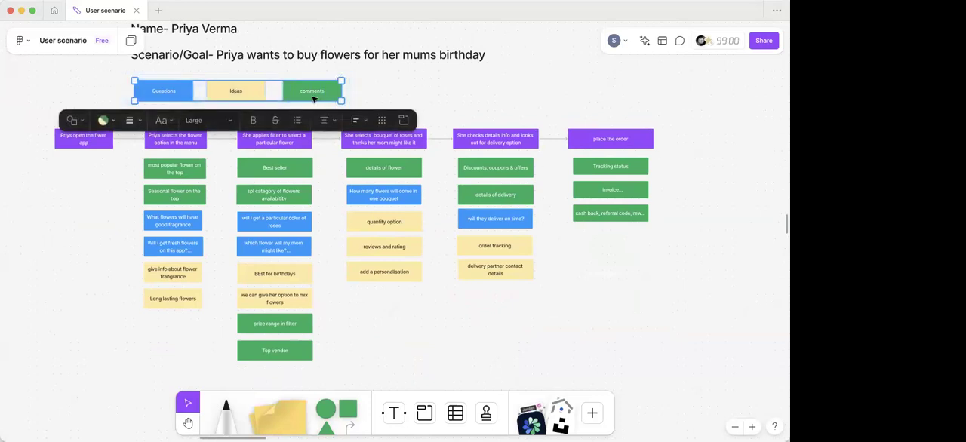
pyautogui.click(390, 89)
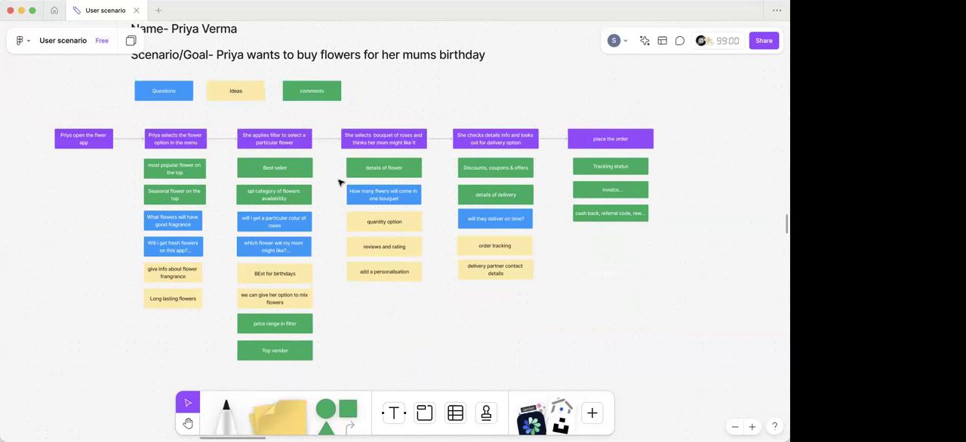
pyautogui.moveTo(48, 123); pyautogui.dragTo(446, 143)
pyautogui.click(505, 110)
pyautogui.scroll(-2, 151, 196)
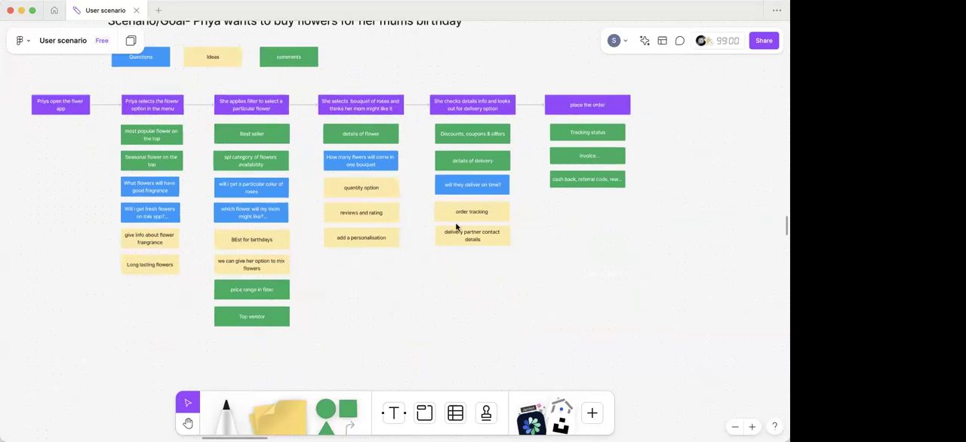
pyautogui.scroll(3, 347, 332)
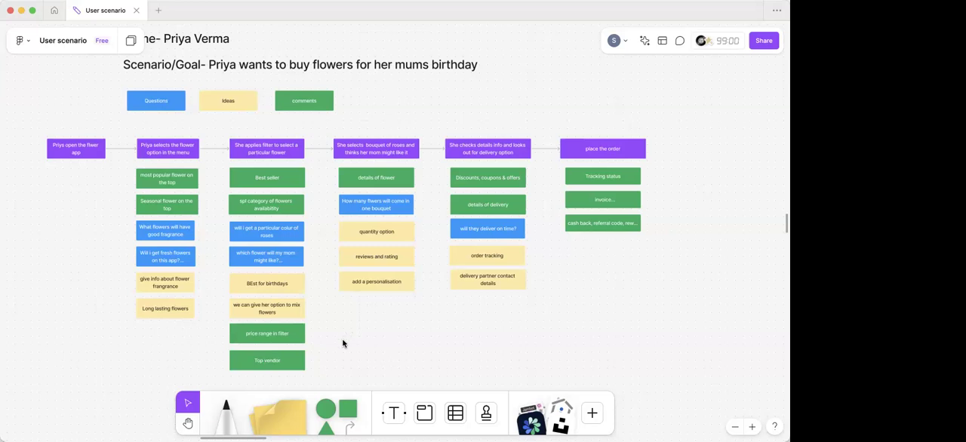
pyautogui.scroll(-5, 343, 344)
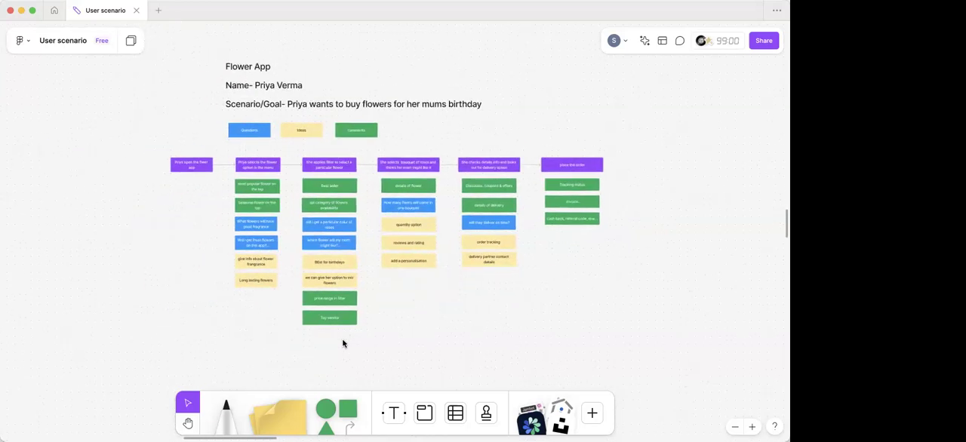
pyautogui.hscroll(1, 342, 343)
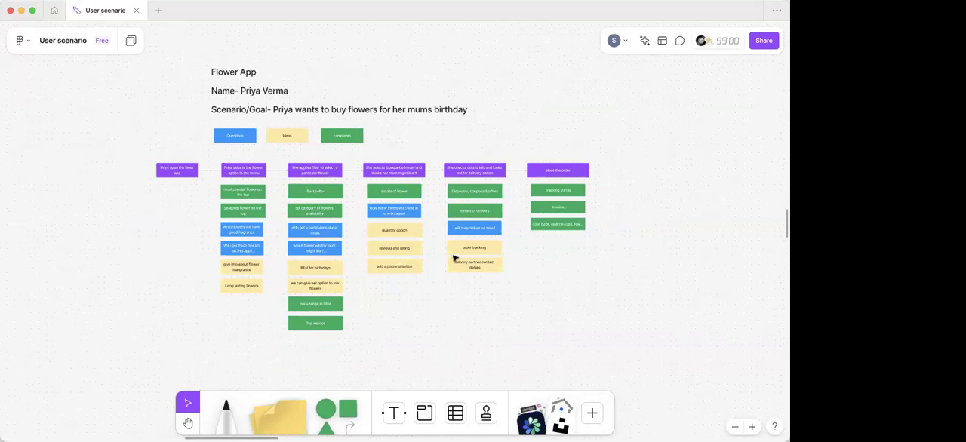
pyautogui.scroll(5, 449, 260)
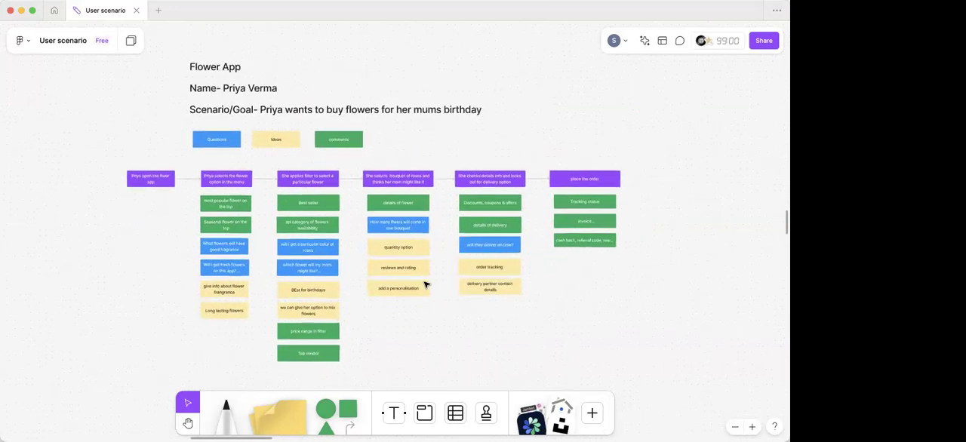
pyautogui.scroll(2, 425, 285)
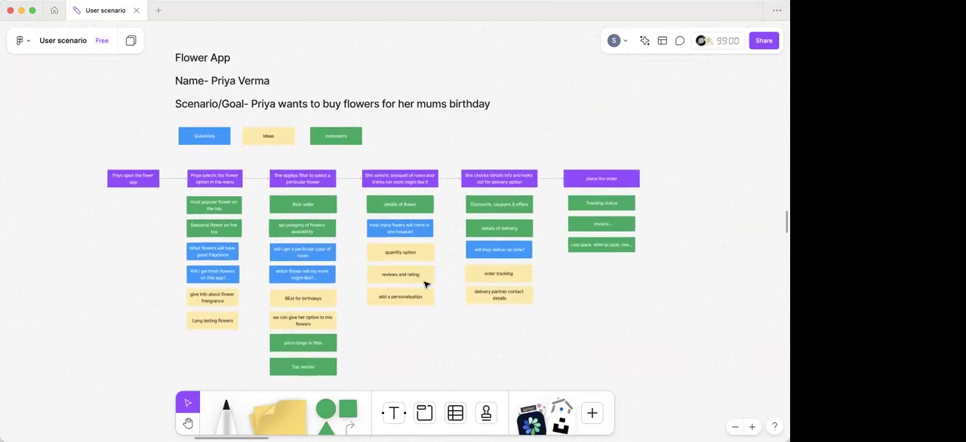